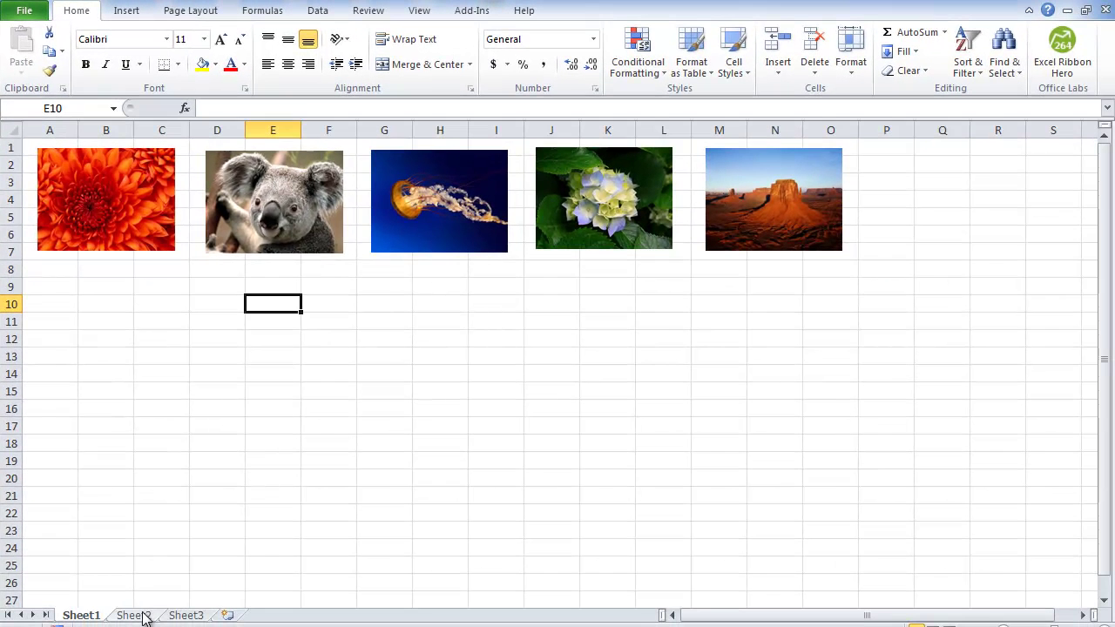
# - On Sheet2, enter Pict1 in A1 and fill it down to Pict5 in A5
pyautogui.click(138, 616)
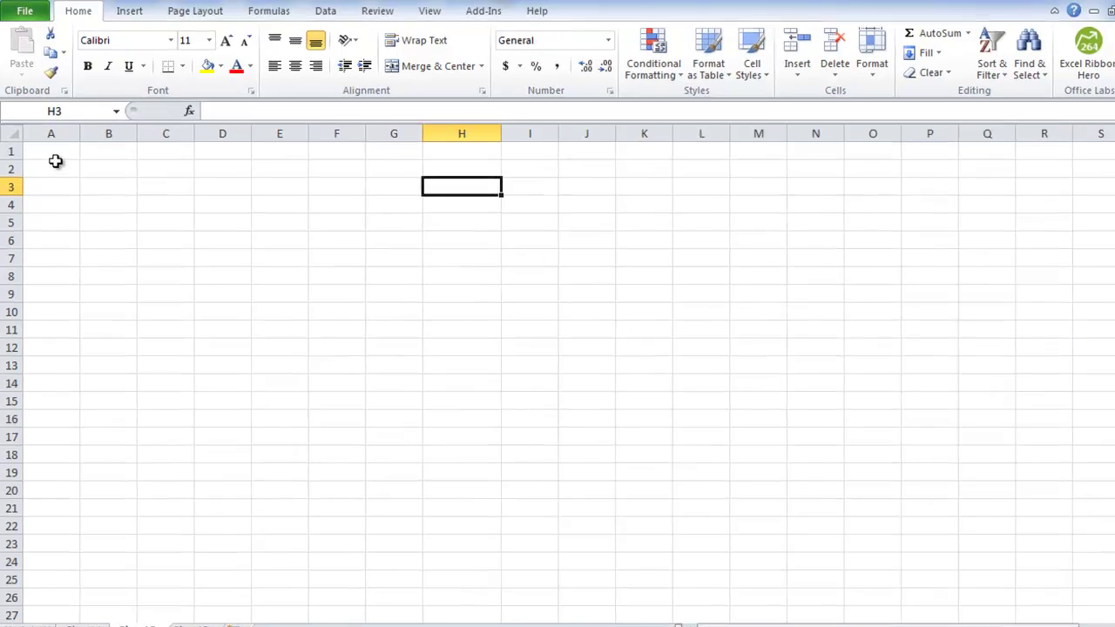
pyautogui.click(54, 159)
pyautogui.write('P')
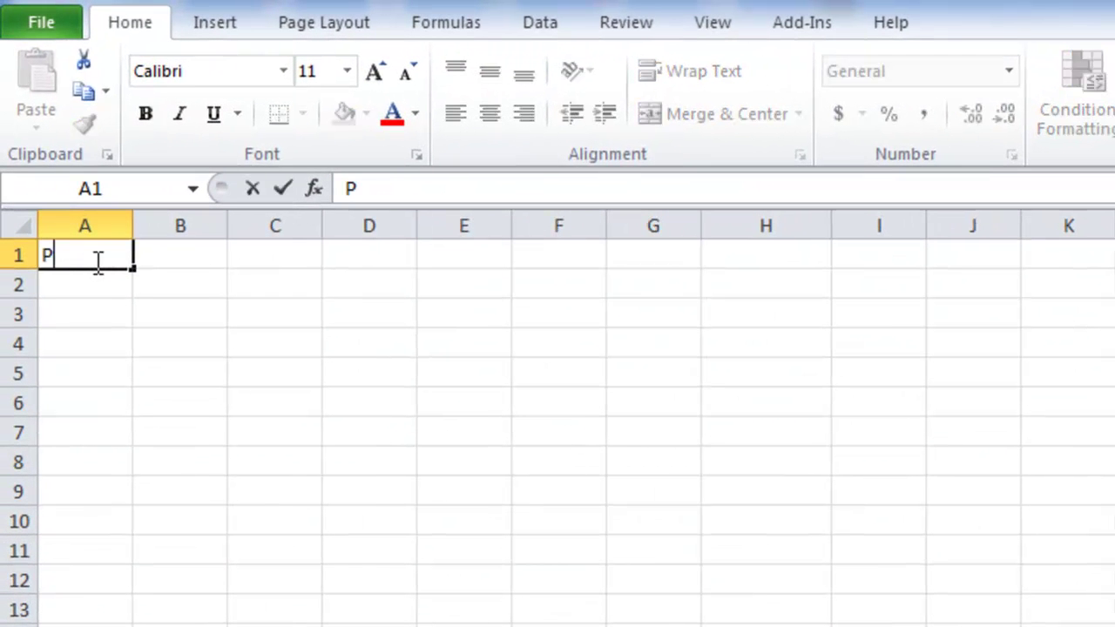
pyautogui.write('ict')
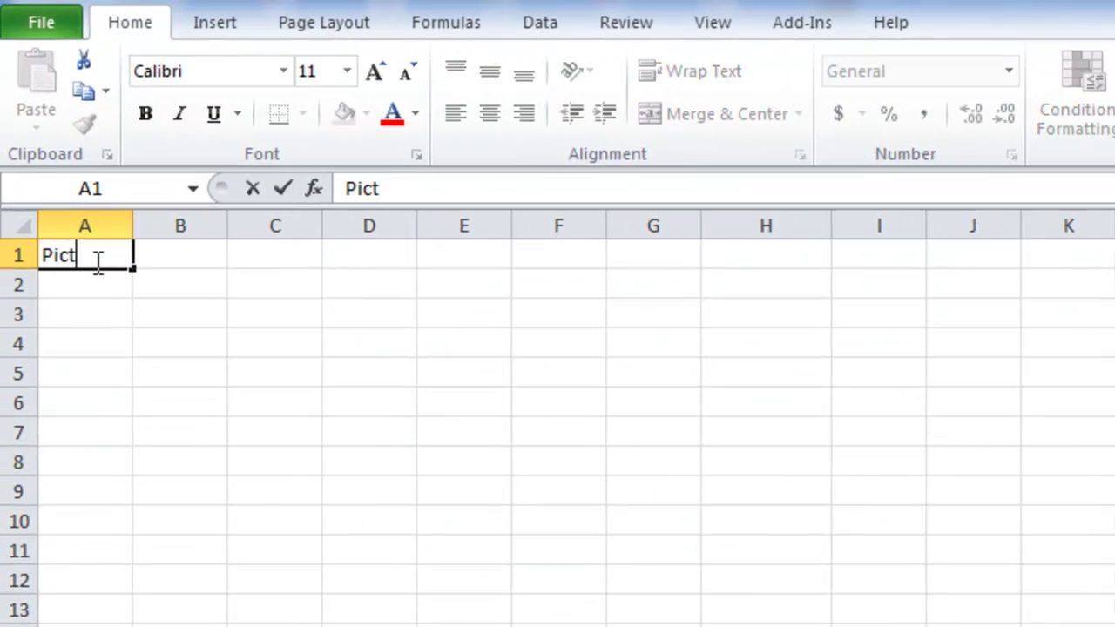
pyautogui.write('1')
pyautogui.press('Return')
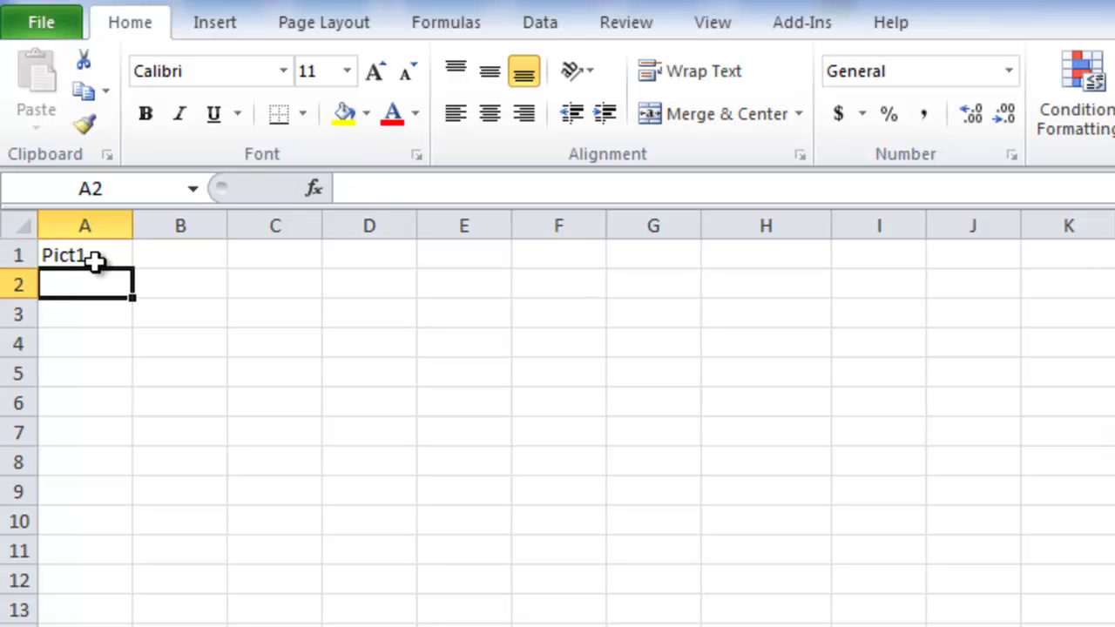
pyautogui.click(94, 261)
pyautogui.moveTo(132, 268); pyautogui.dragTo(119, 386)
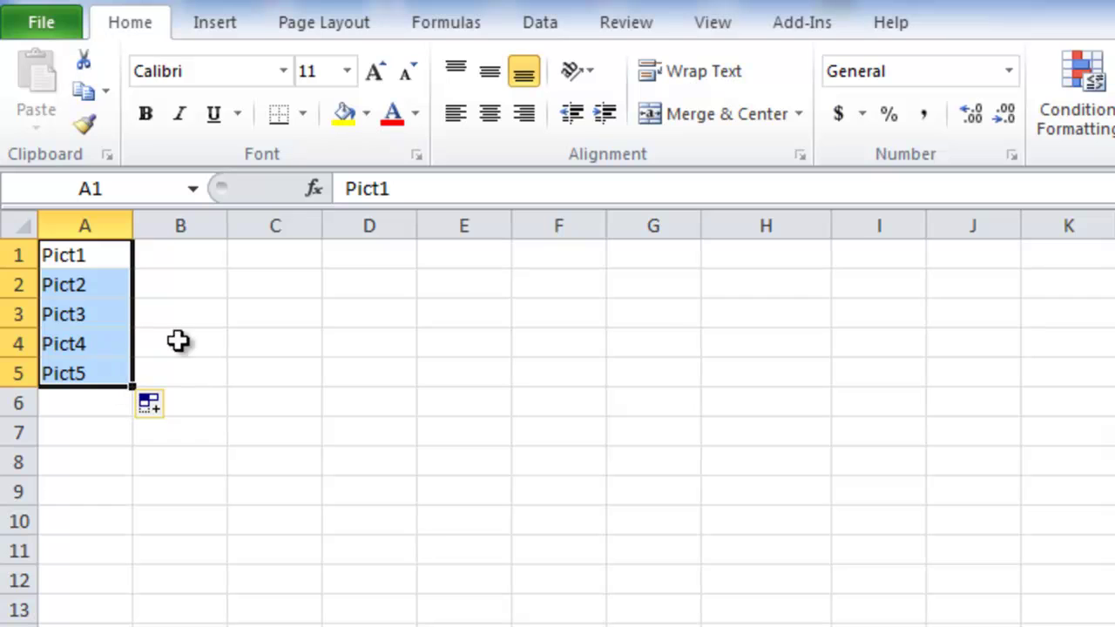
# - Enter the label 'Picture Show' in cell H3
pyautogui.click(751, 317)
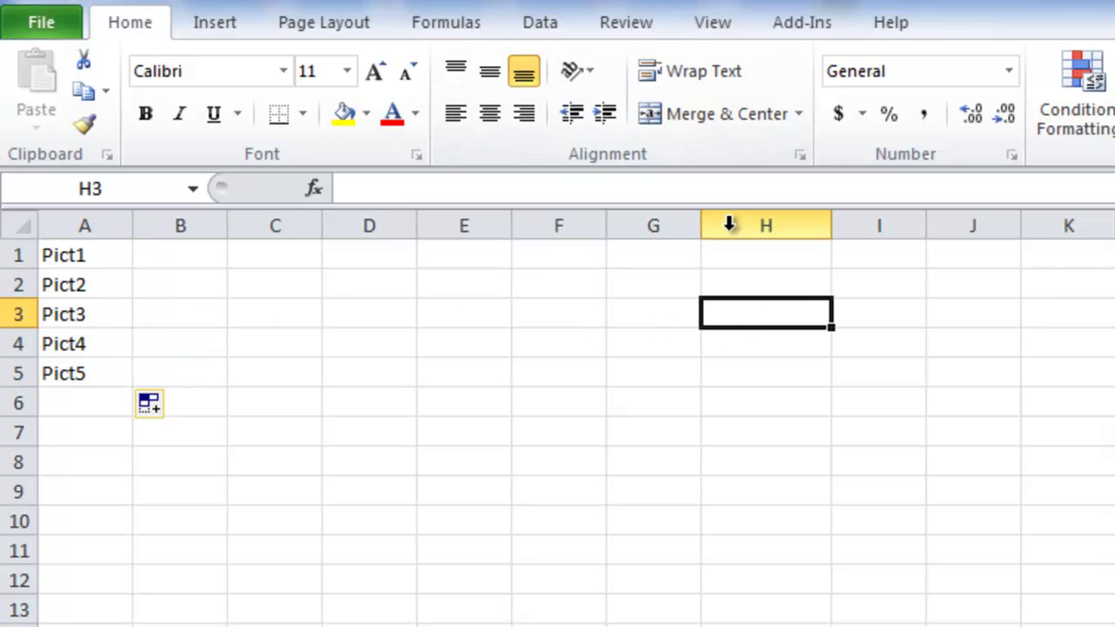
pyautogui.write('Picture Sho')
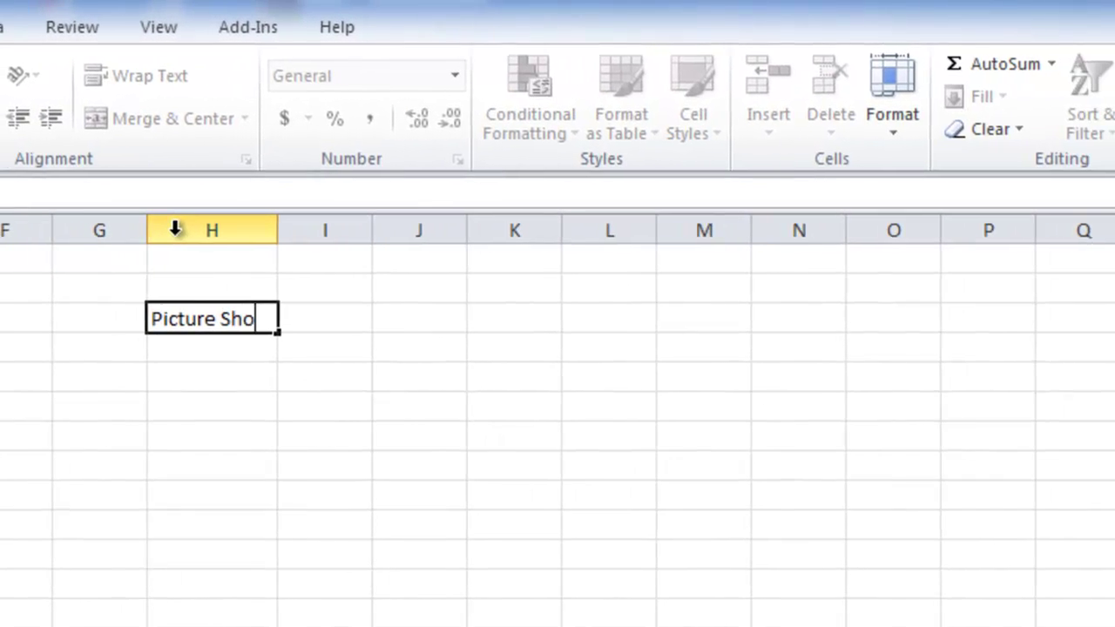
pyautogui.write('w')
pyautogui.press('Tab')
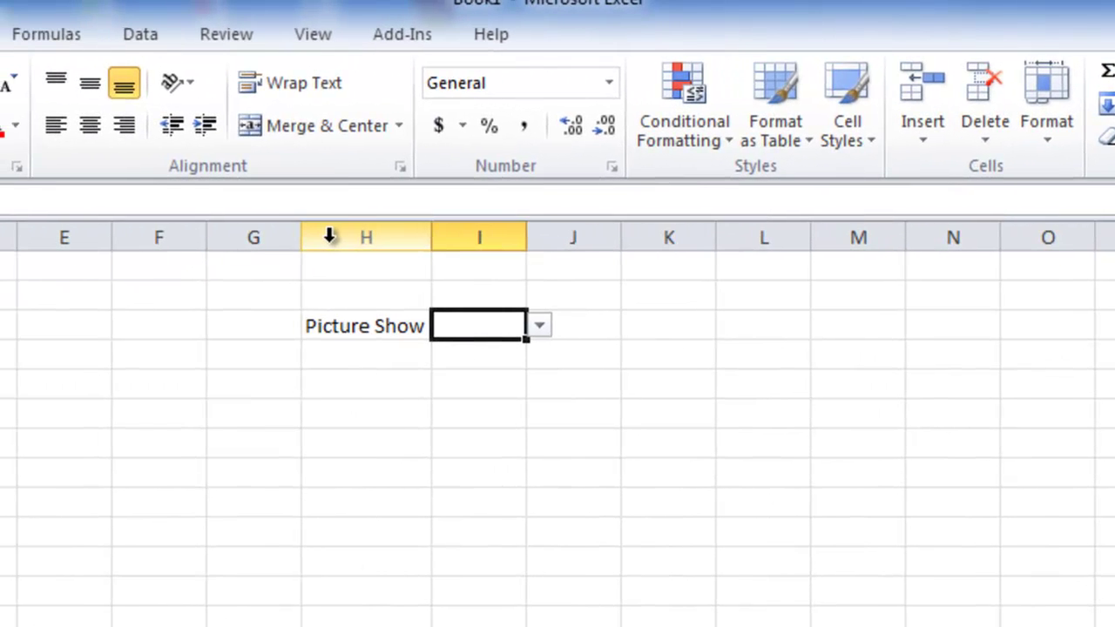
# - Give I3 a List data validation with source =$A$1:$A$5
pyautogui.click(137, 34)
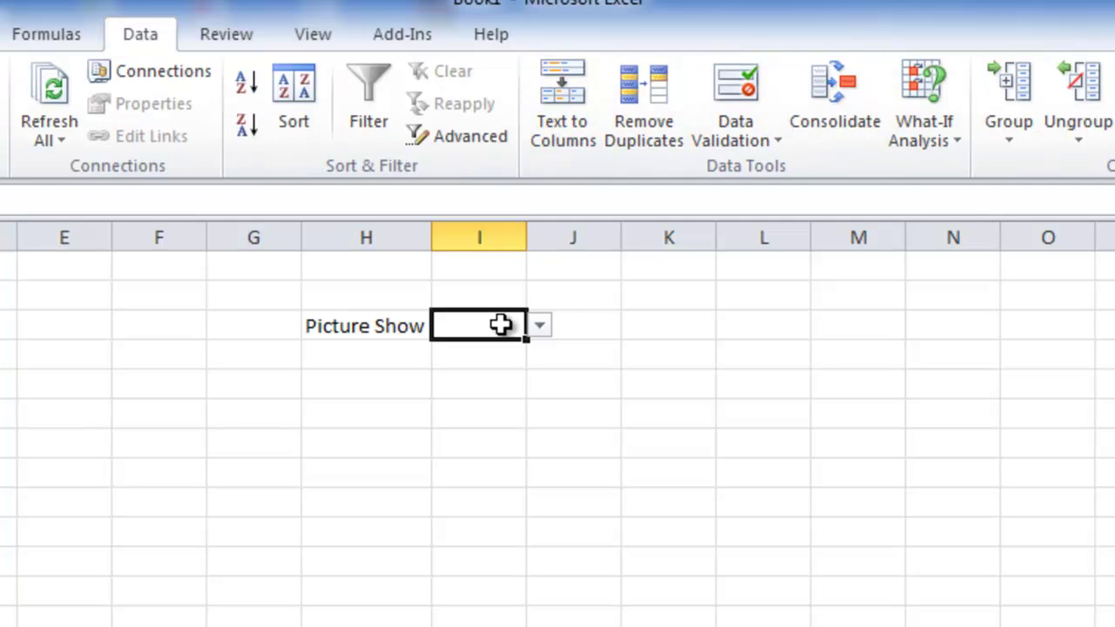
pyautogui.click(742, 102)
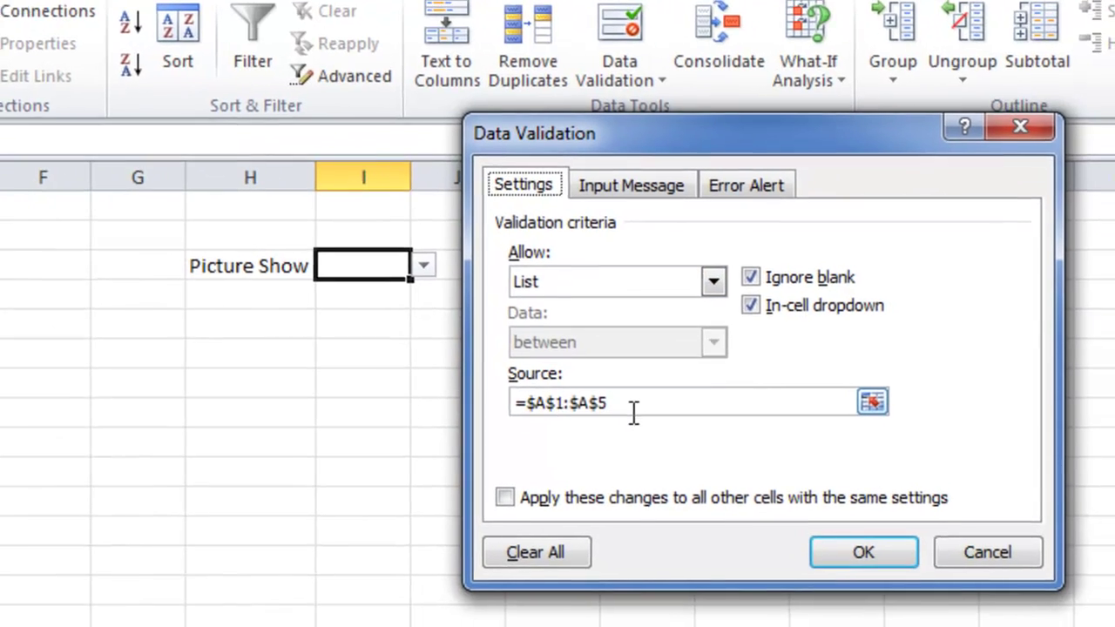
pyautogui.moveTo(699, 447); pyautogui.dragTo(581, 436)
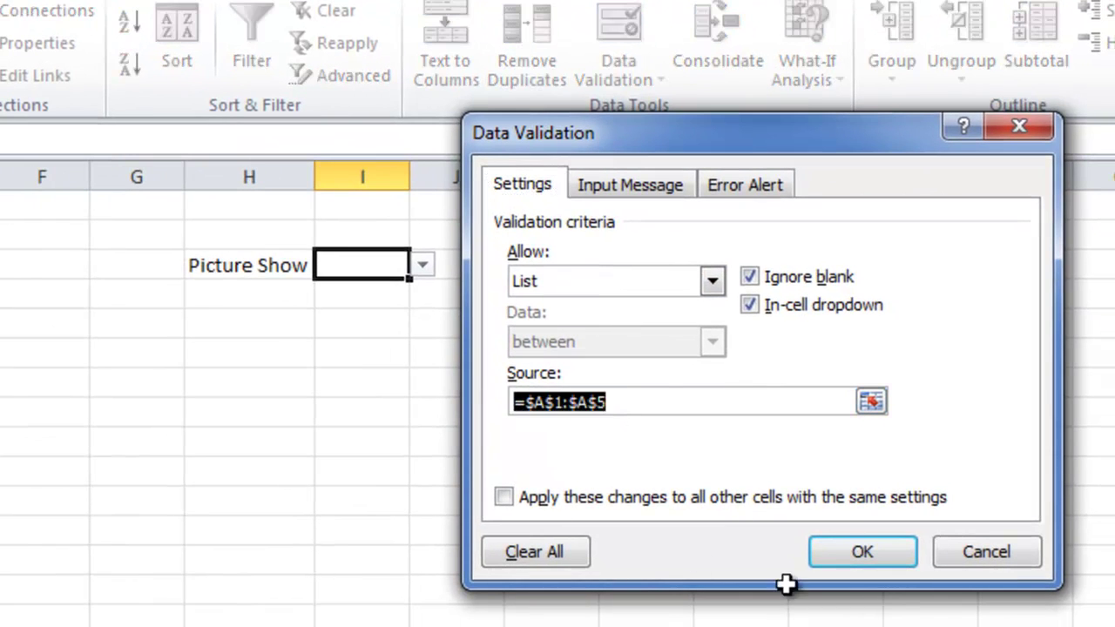
pyautogui.click(883, 561)
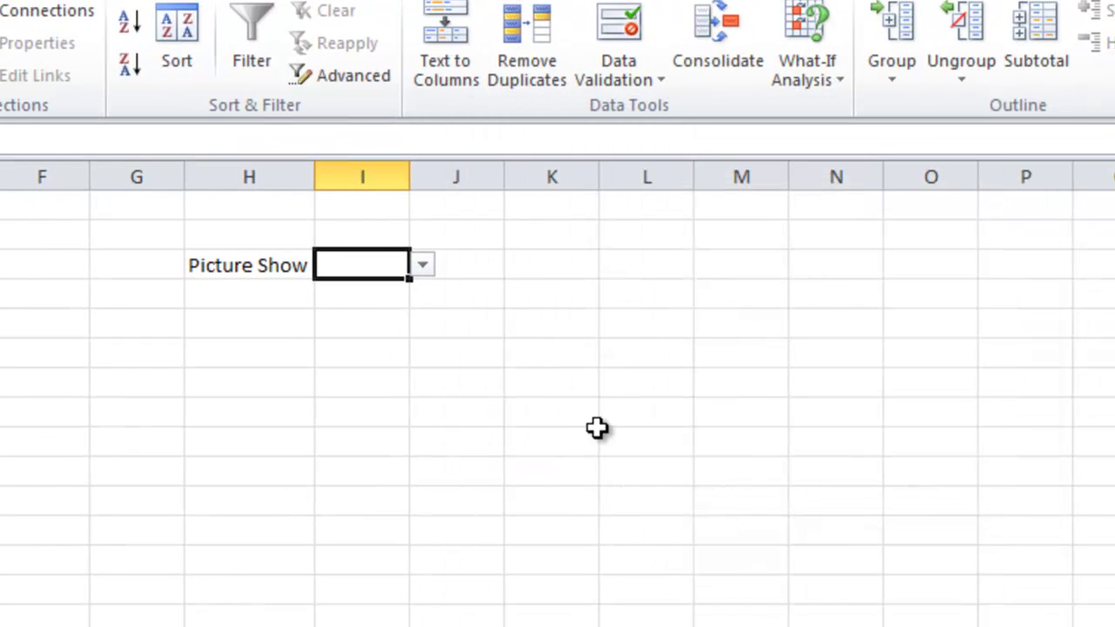
# - Choose Pict3 from I3's dropdown and select K3:M7 as the picture area
pyautogui.click(422, 267)
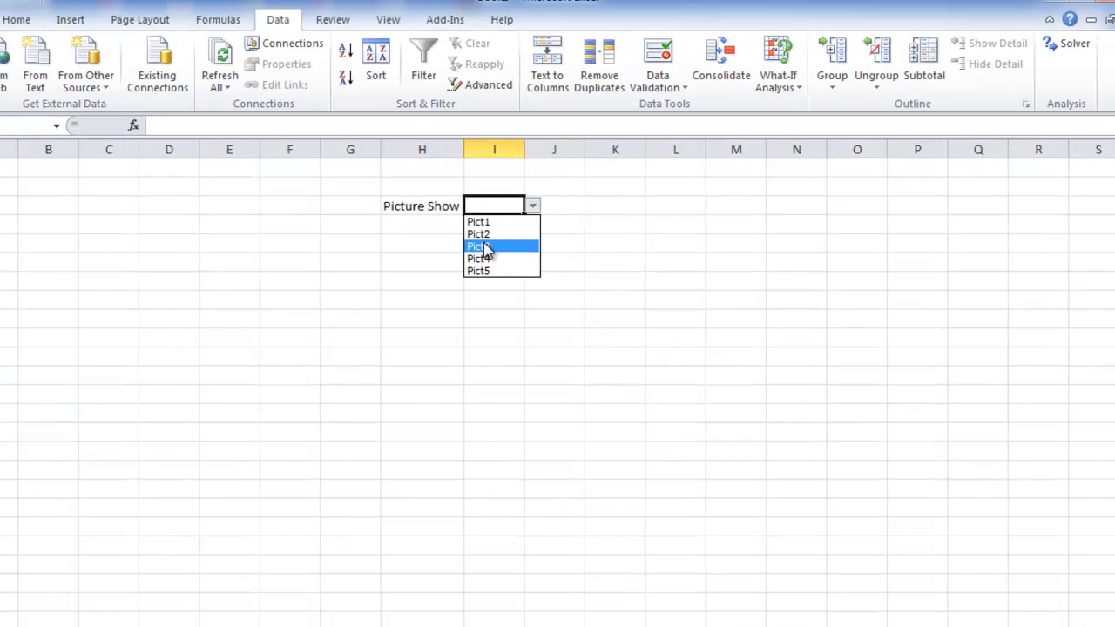
pyautogui.click(346, 326)
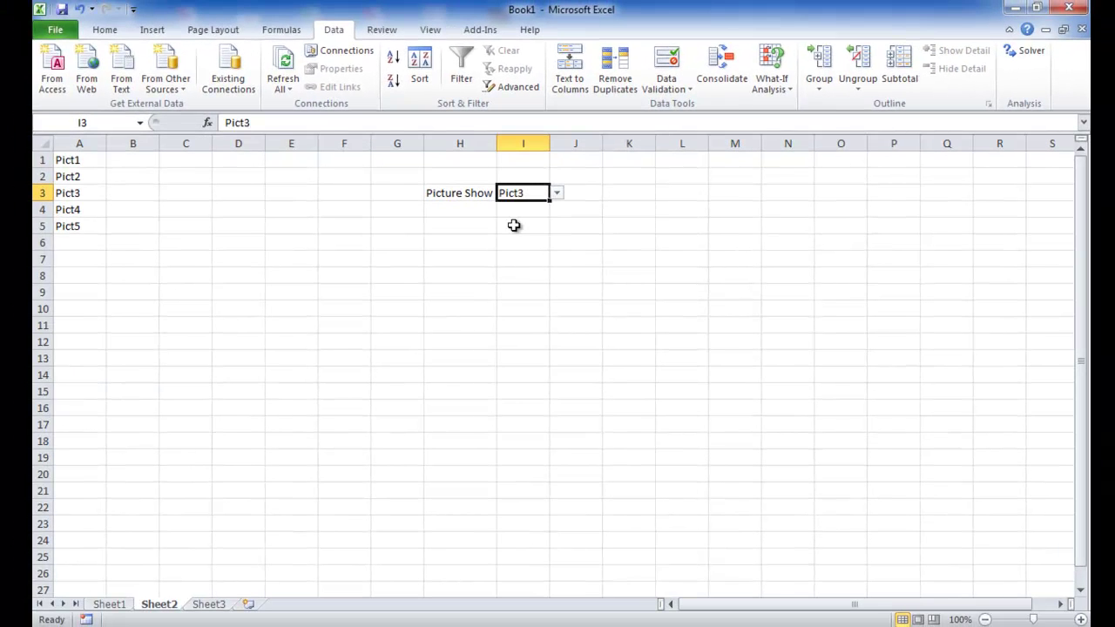
pyautogui.click(630, 197)
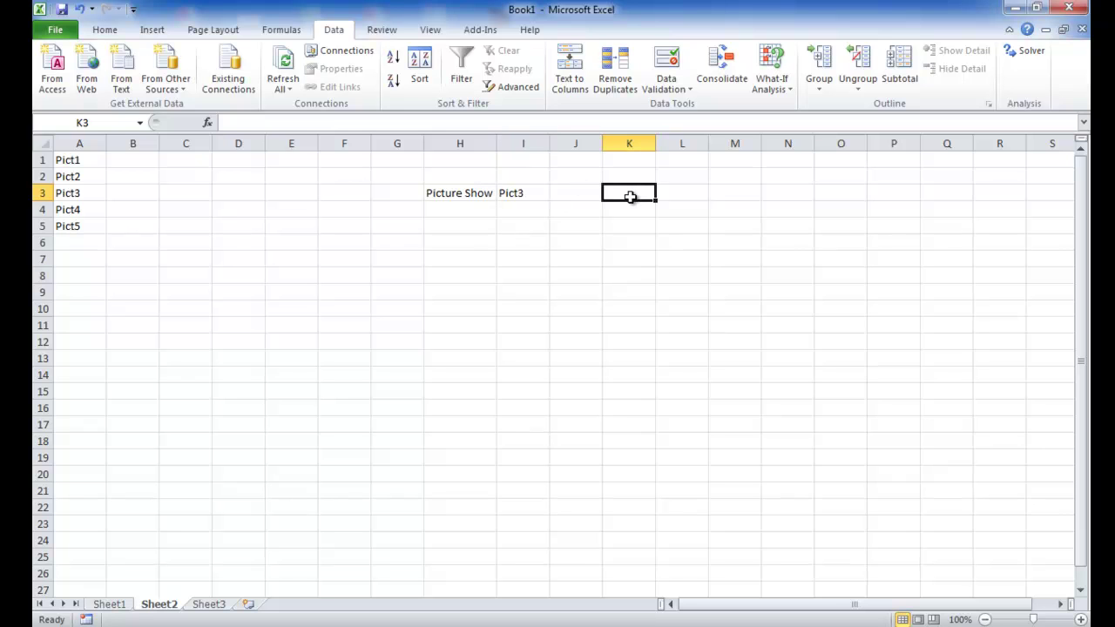
pyautogui.moveTo(630, 197); pyautogui.dragTo(727, 265)
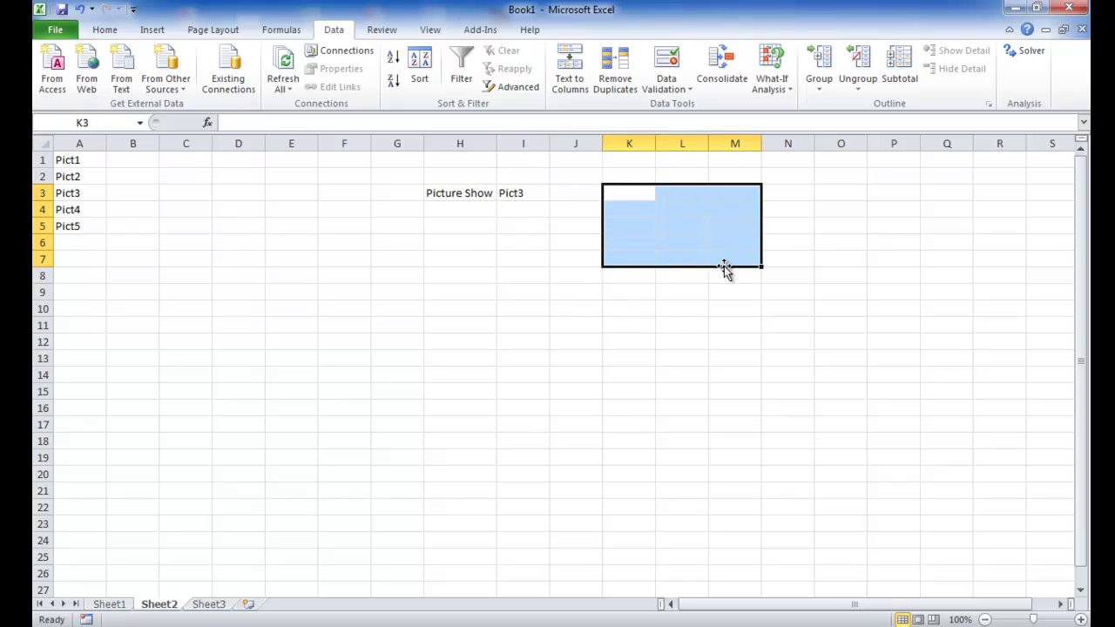
# - Select the jellyfish picture on Sheet1, then go back to Sheet2
pyautogui.click(113, 603)
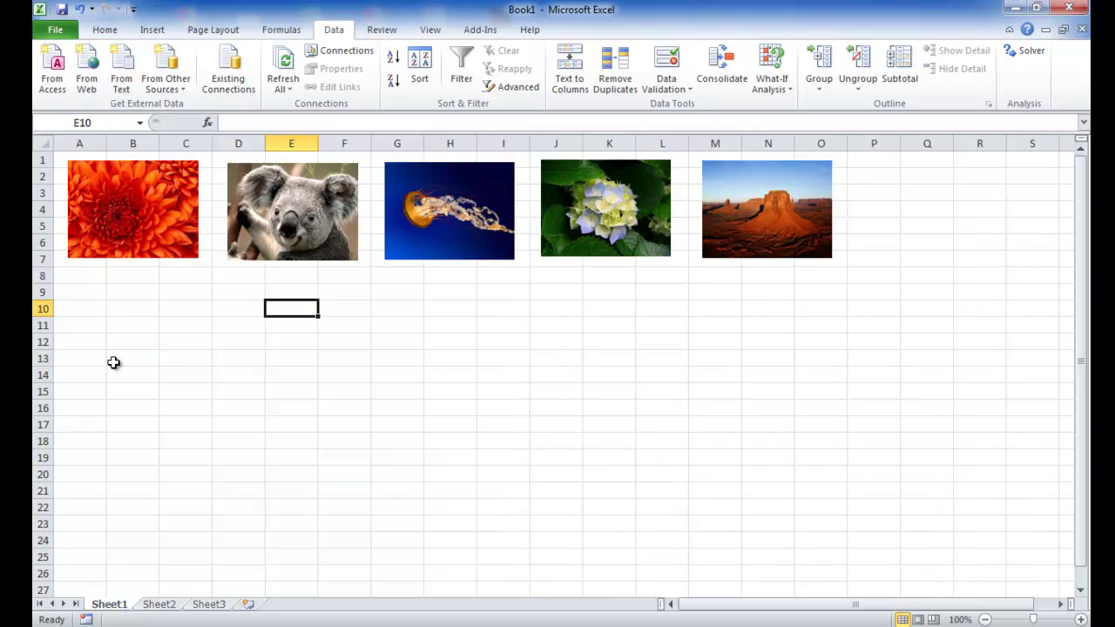
pyautogui.click(432, 224)
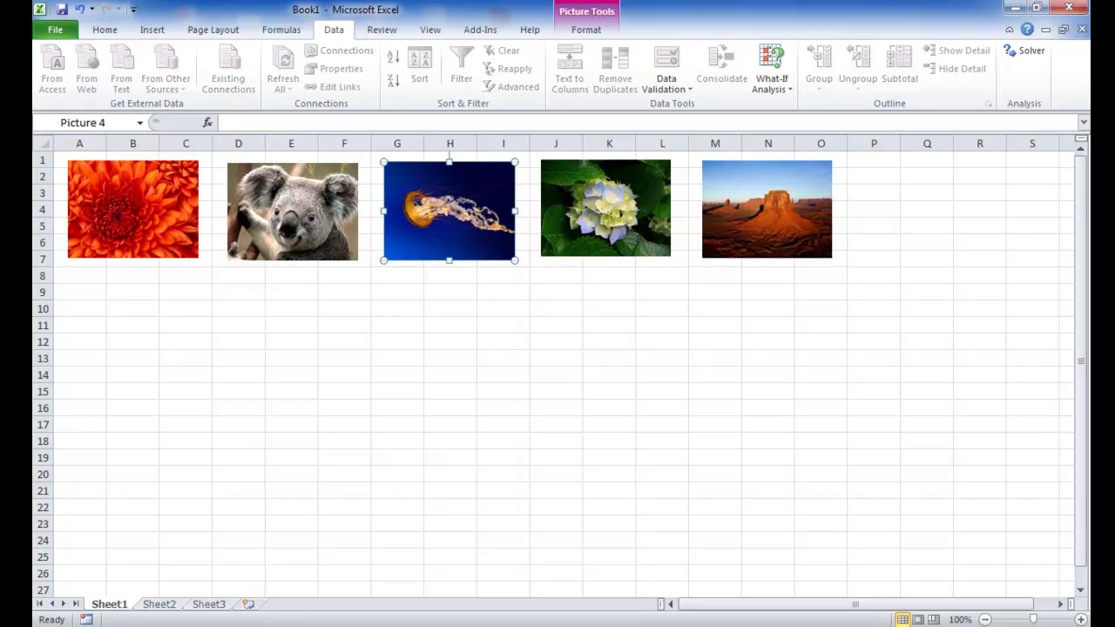
pyautogui.click(159, 605)
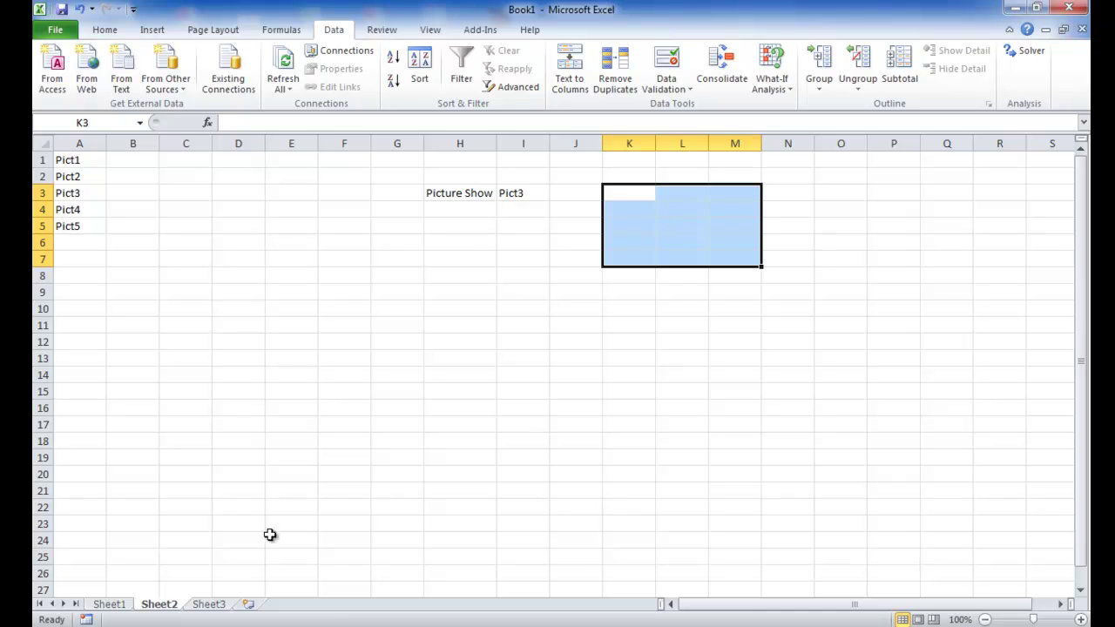
# - Name cells A1:C7 under the flower picture on Sheet1 Pict1
pyautogui.click(110, 604)
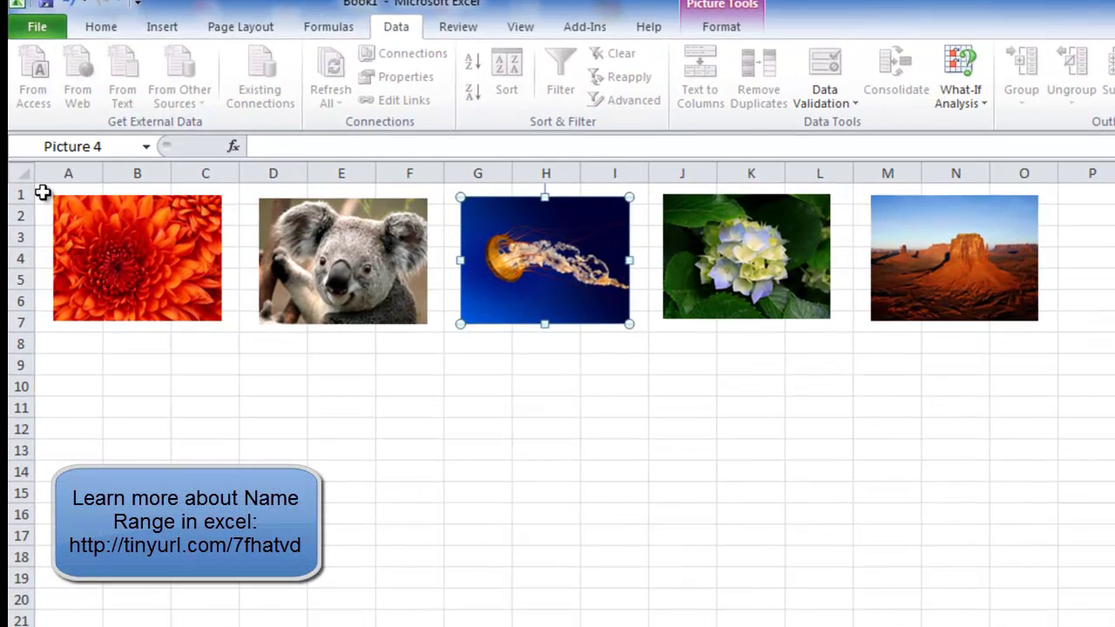
pyautogui.moveTo(42, 193); pyautogui.dragTo(196, 328)
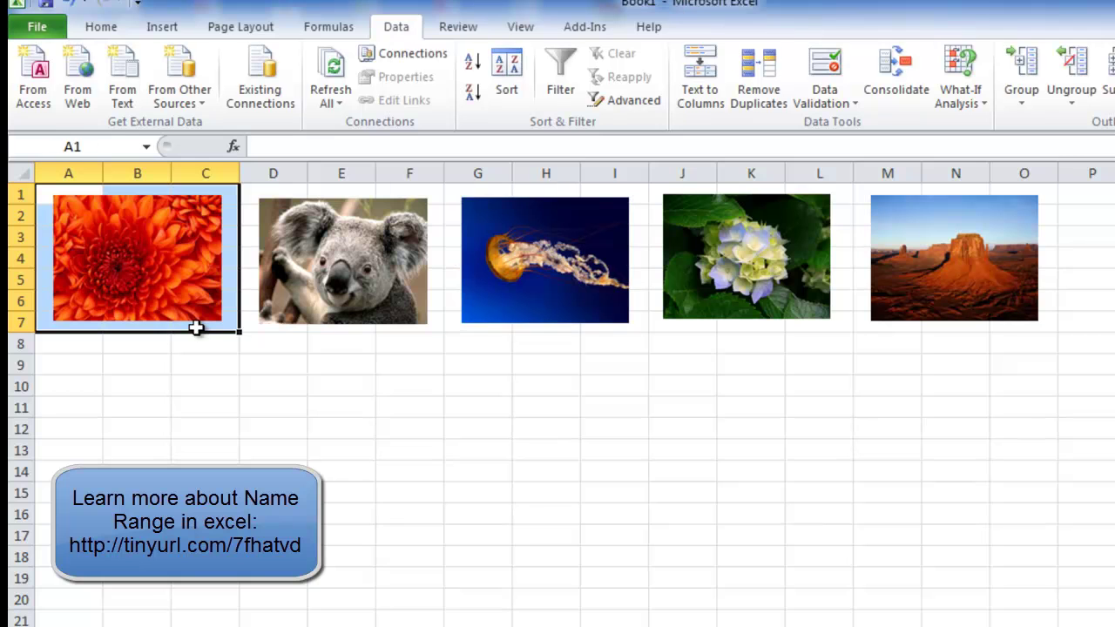
pyautogui.click(108, 140)
pyautogui.write('Pi')
pyautogui.press('BackSpace')
pyautogui.write('ict1')
pyautogui.press('Return')
# - Name cells D1:F7 under the koala picture Pict2
pyautogui.moveTo(271, 191); pyautogui.dragTo(418, 333)
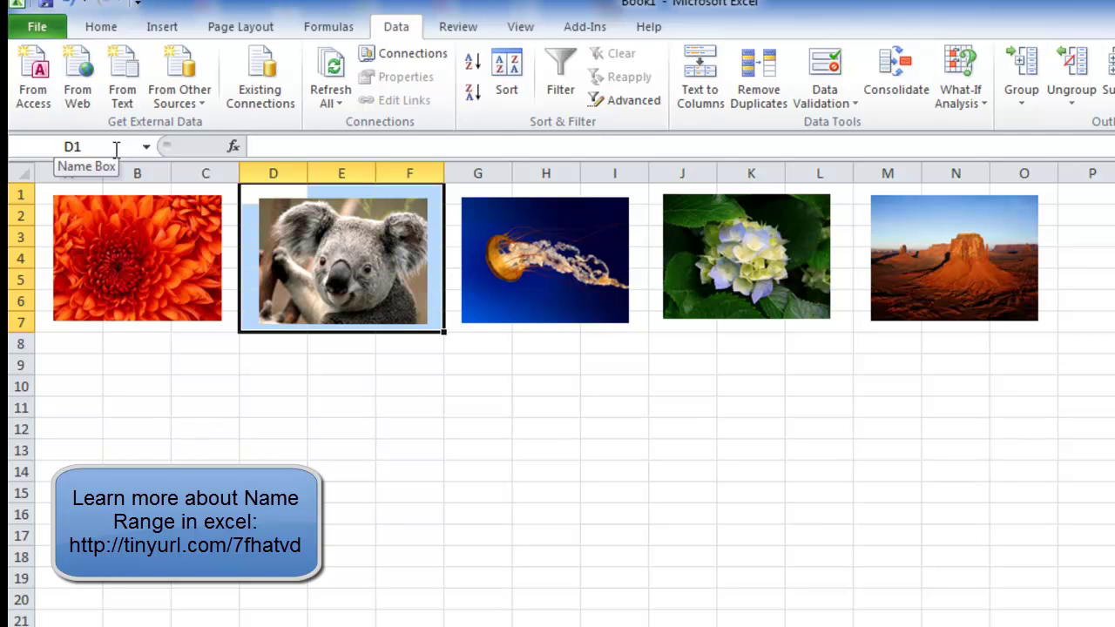
pyautogui.click(116, 150)
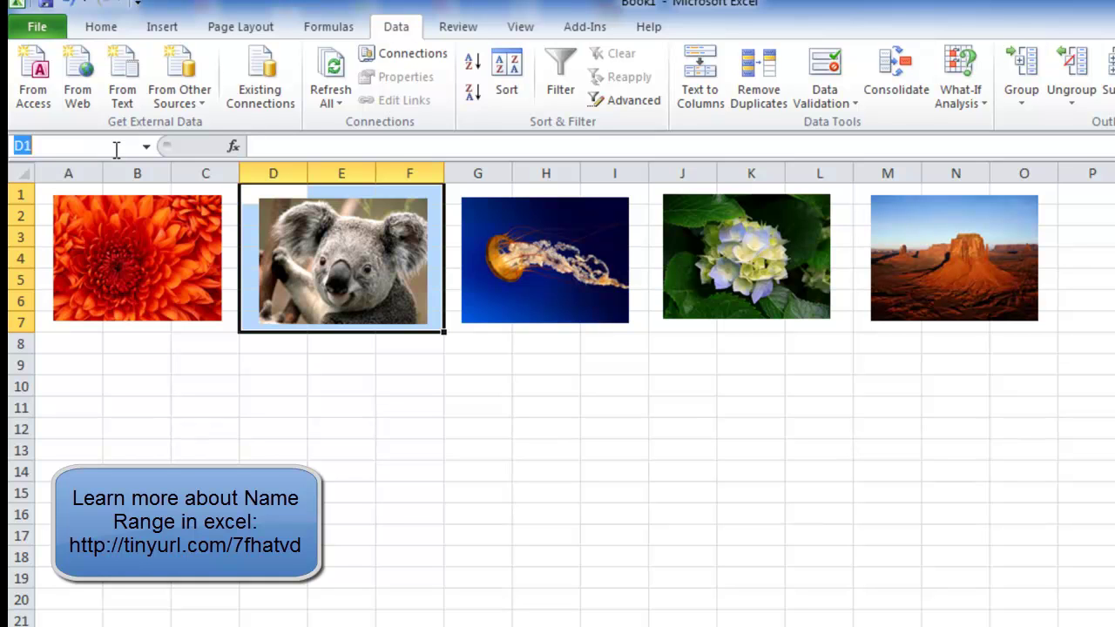
pyautogui.write('Pict2')
pyautogui.press('Return')
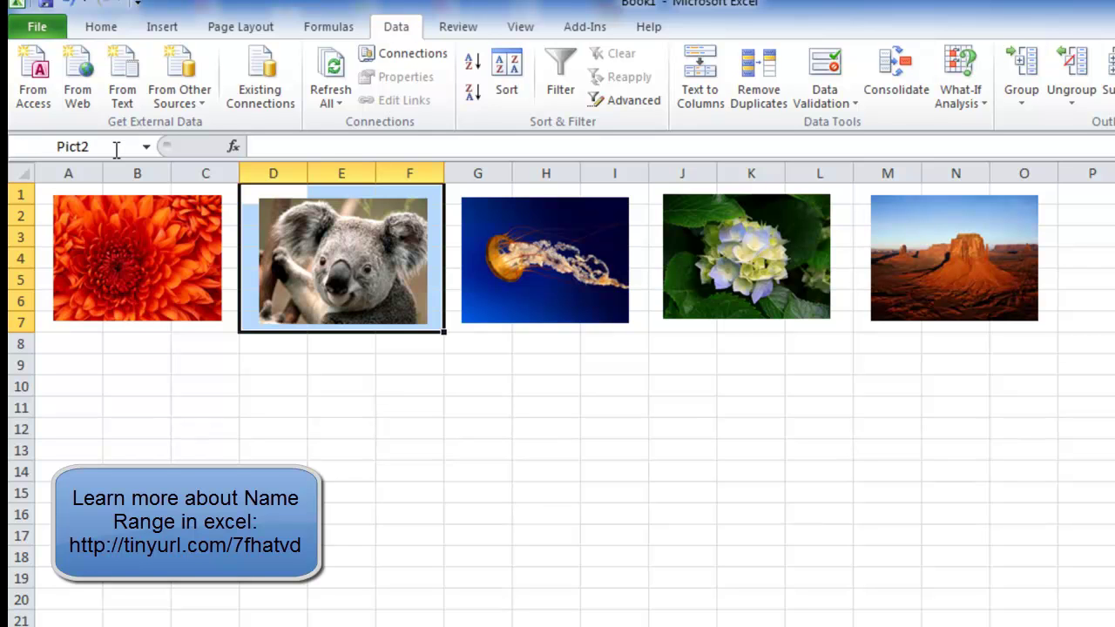
# - Name cells G1:I7 around the jellyfish picture Pict3
pyautogui.press('Escape')
pyautogui.press('Right')
pyautogui.press('Right')
pyautogui.press('Right')
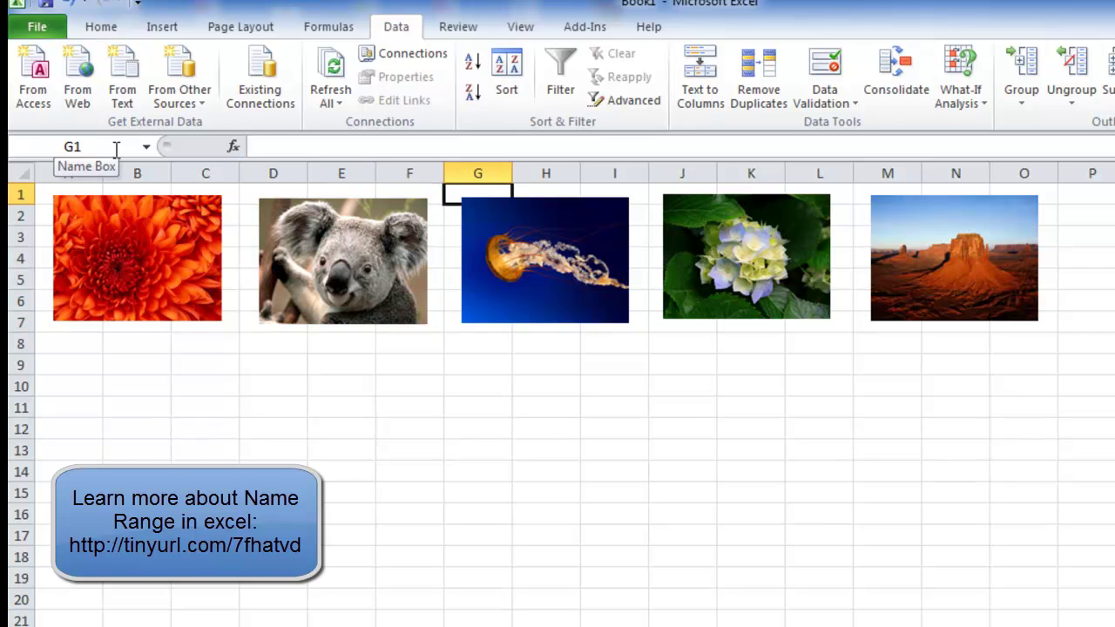
pyautogui.hotkey('shift', 'Right')
pyautogui.hotkey('shift', 'Right')
pyautogui.hotkey('shift', 'Down')
pyautogui.hotkey('shift', 'Down')
pyautogui.hotkey('shift', 'Down')
pyautogui.hotkey('shift', 'Down')
pyautogui.hotkey('shift', 'Down')
pyautogui.hotkey('shift', 'Down')
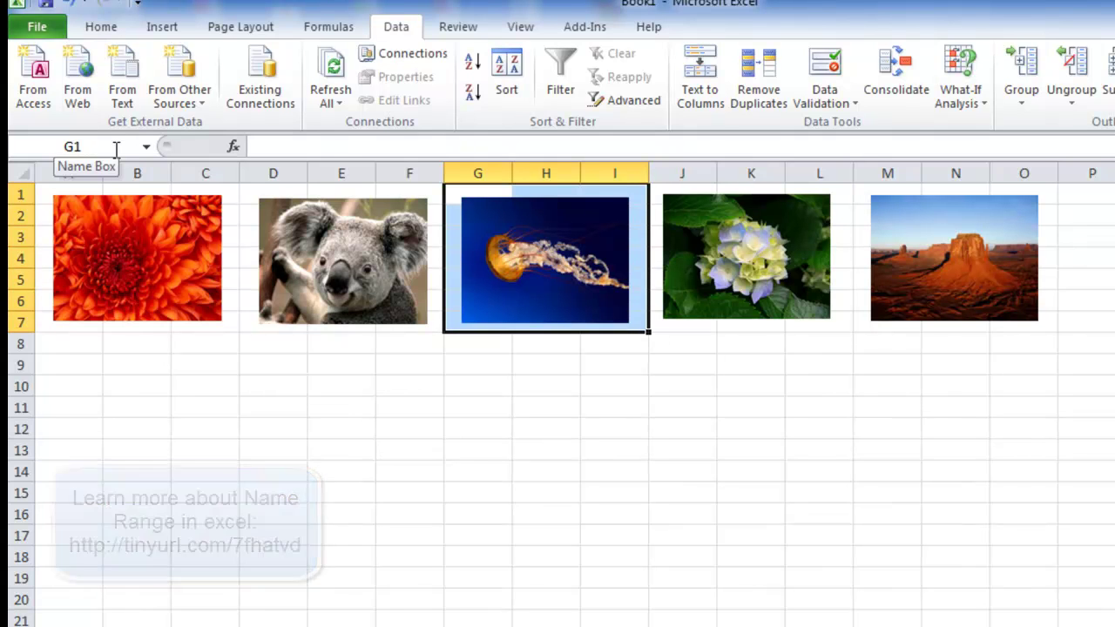
pyautogui.click(115, 149)
pyautogui.write('Pict')
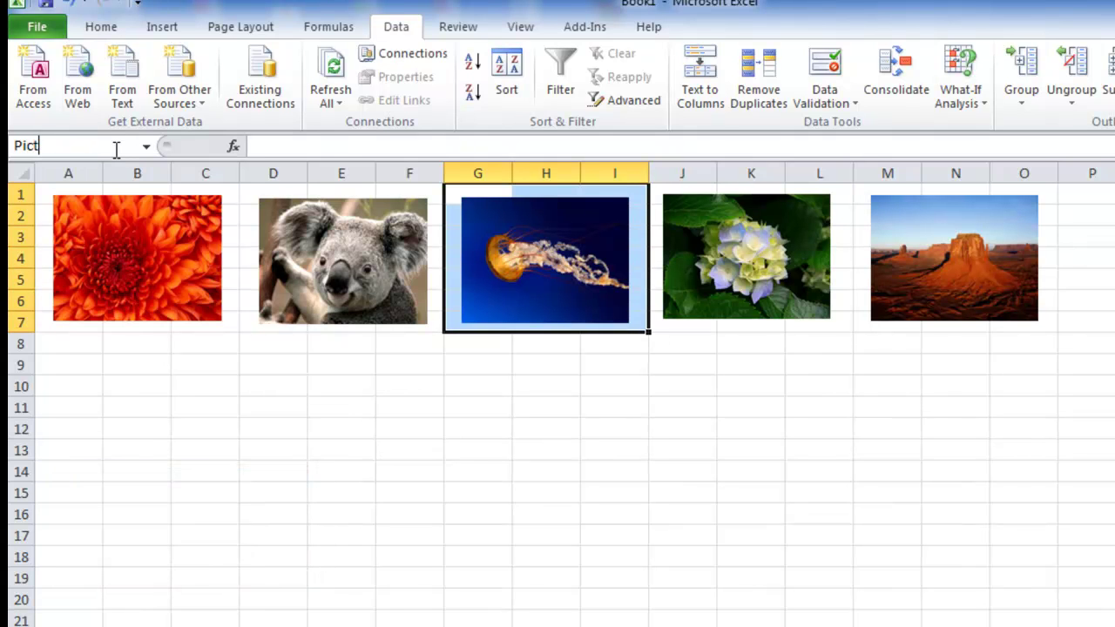
pyautogui.write('3')
pyautogui.press('Return')
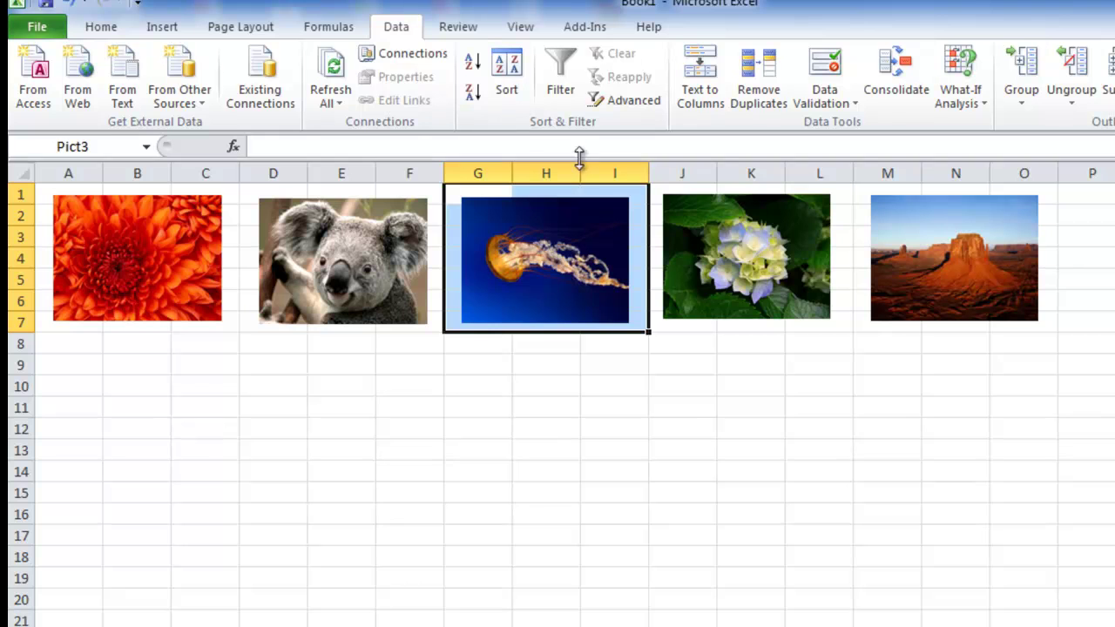
# - Name the hydrangea cells J1:L7 Pict4 and the desert cells M1:O7 Pict5
pyautogui.moveTo(668, 194); pyautogui.dragTo(821, 320)
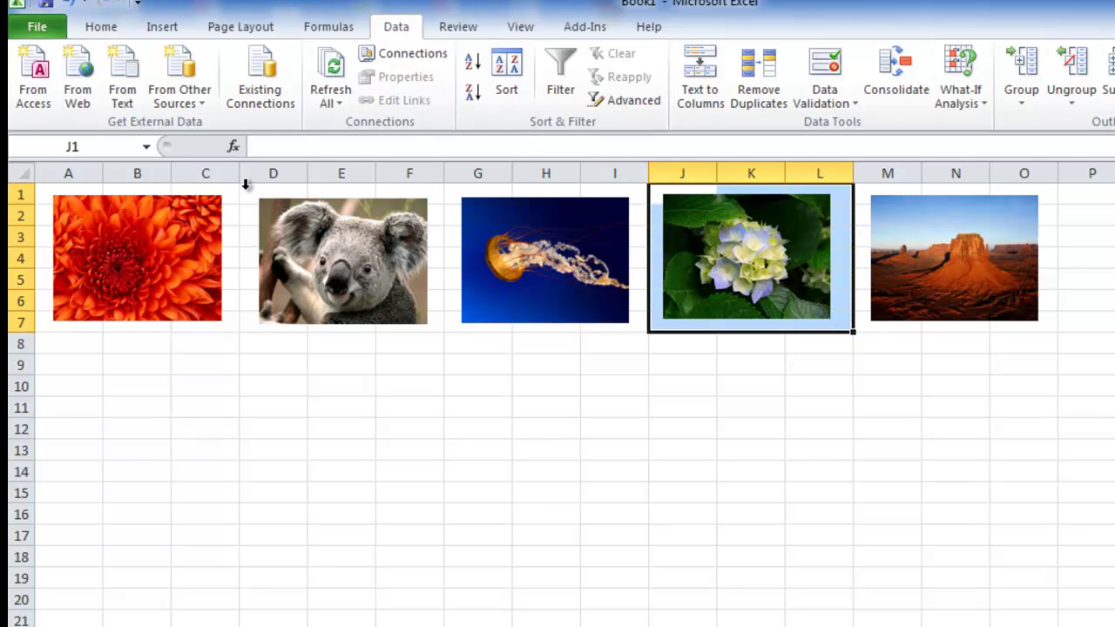
pyautogui.click(99, 146)
pyautogui.write('Pict4')
pyautogui.press('Return')
pyautogui.moveTo(860, 193); pyautogui.dragTo(1007, 323)
pyautogui.click(126, 145)
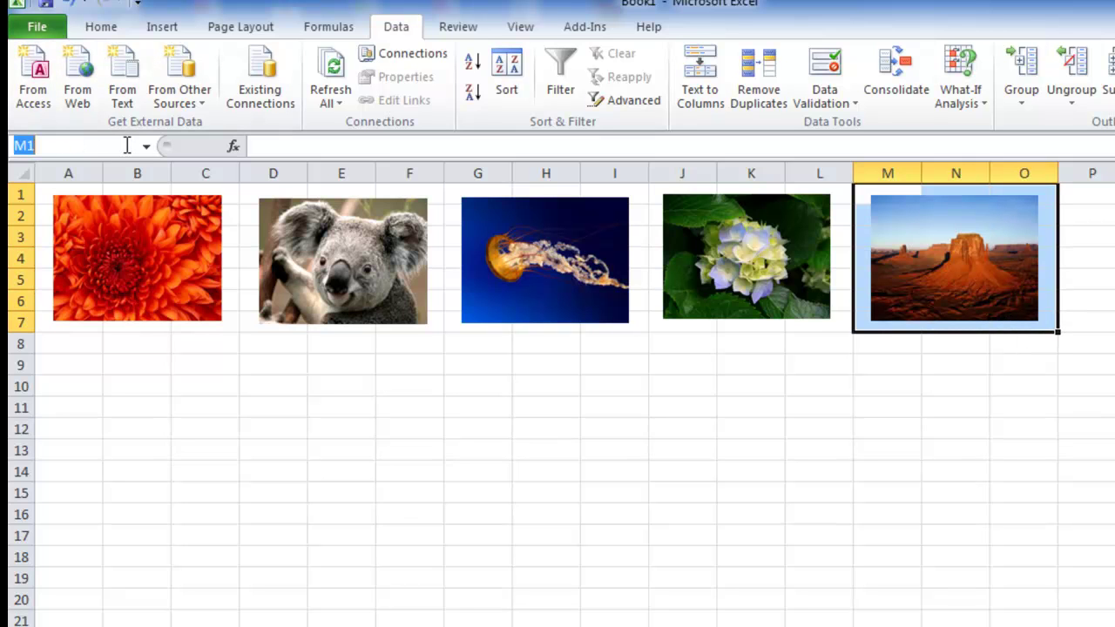
pyautogui.write('Pict5')
pyautogui.press('Return')
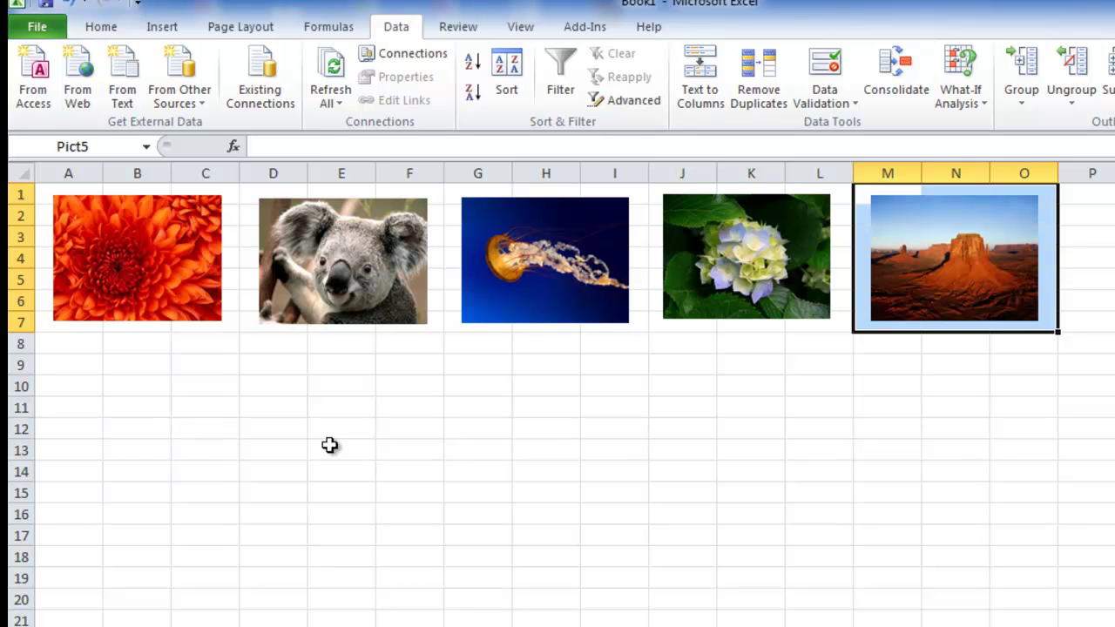
# - Copy E12 and paste it into F12 as a linked picture
pyautogui.click(328, 426)
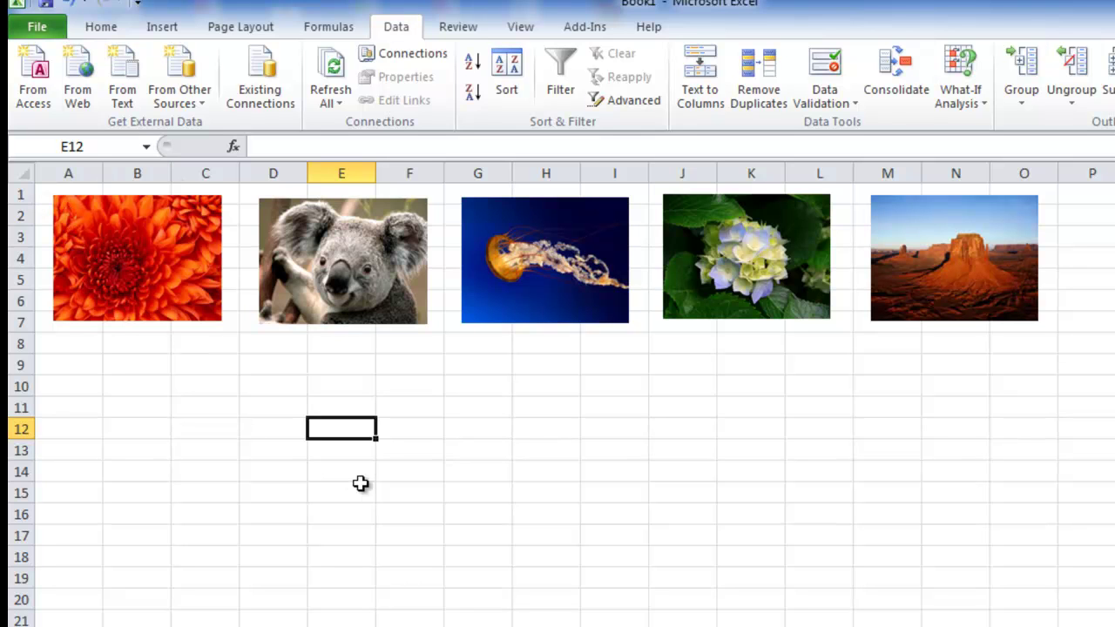
pyautogui.hotkey('ctrl', 'c')
pyautogui.click(404, 428)
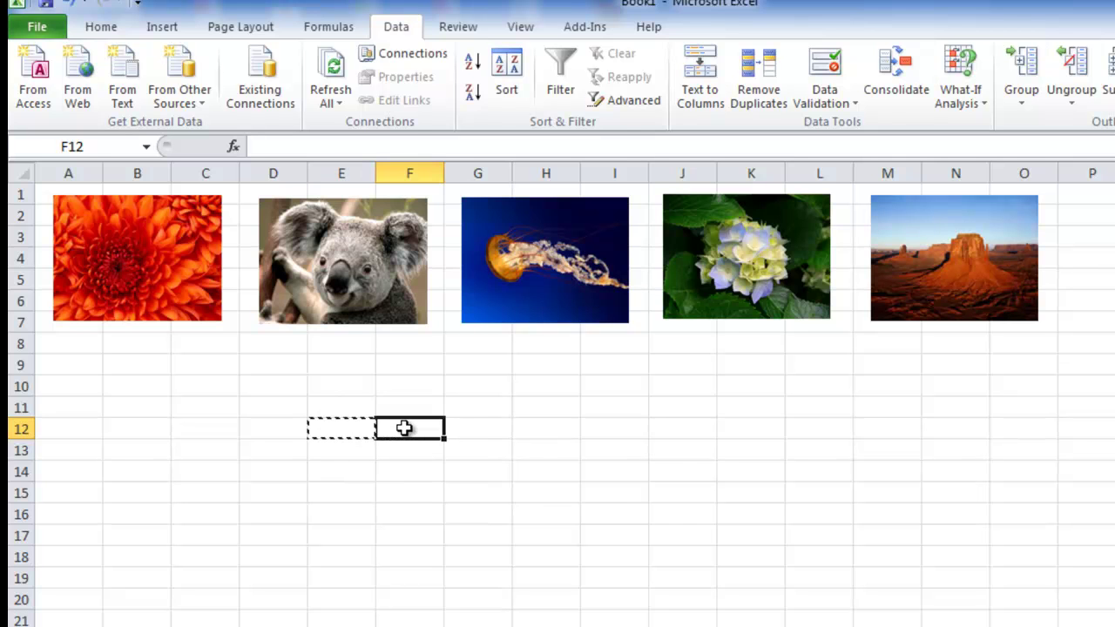
pyautogui.rightClick(404, 427)
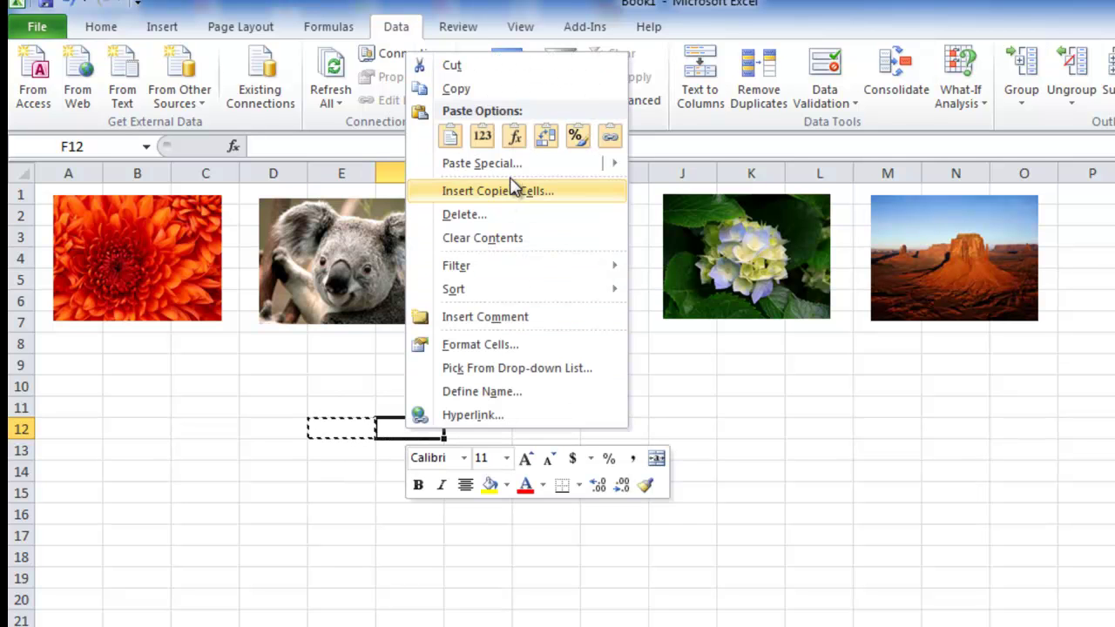
pyautogui.moveTo(515, 168)
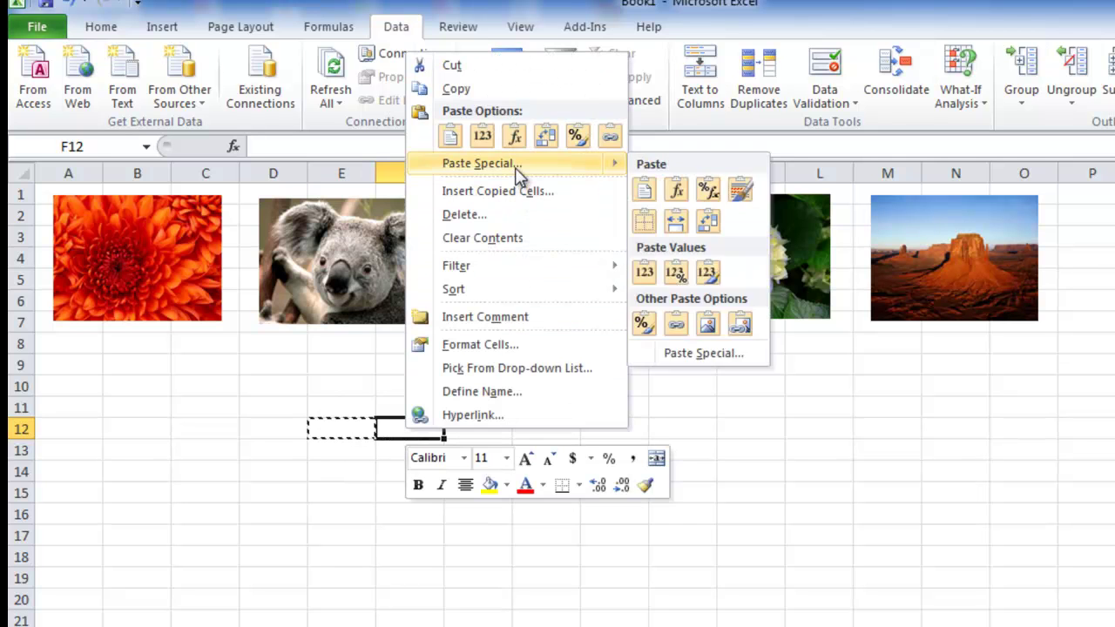
pyautogui.click(739, 329)
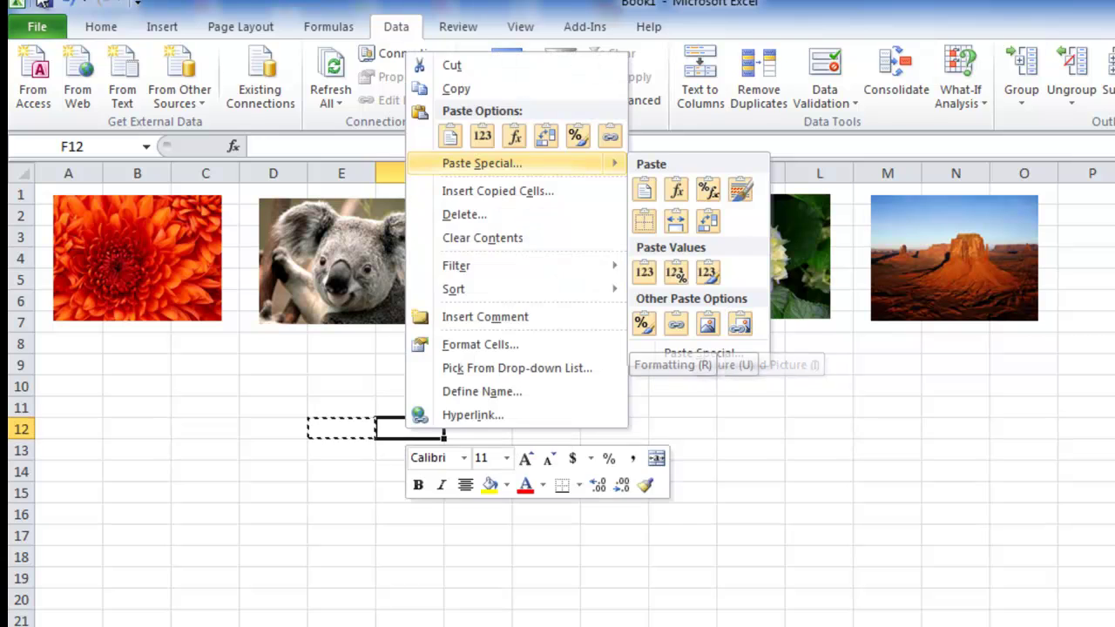
# - Retry the Linked Picture paste from Home > Paste and dismiss the clipboard error
pyautogui.click(96, 32)
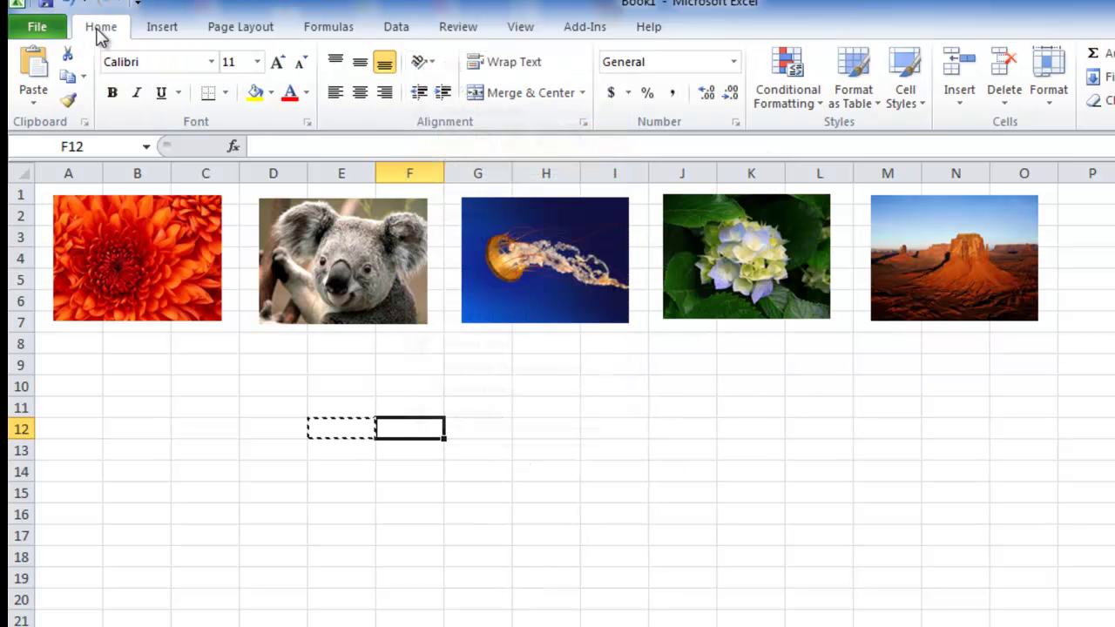
pyautogui.click(34, 97)
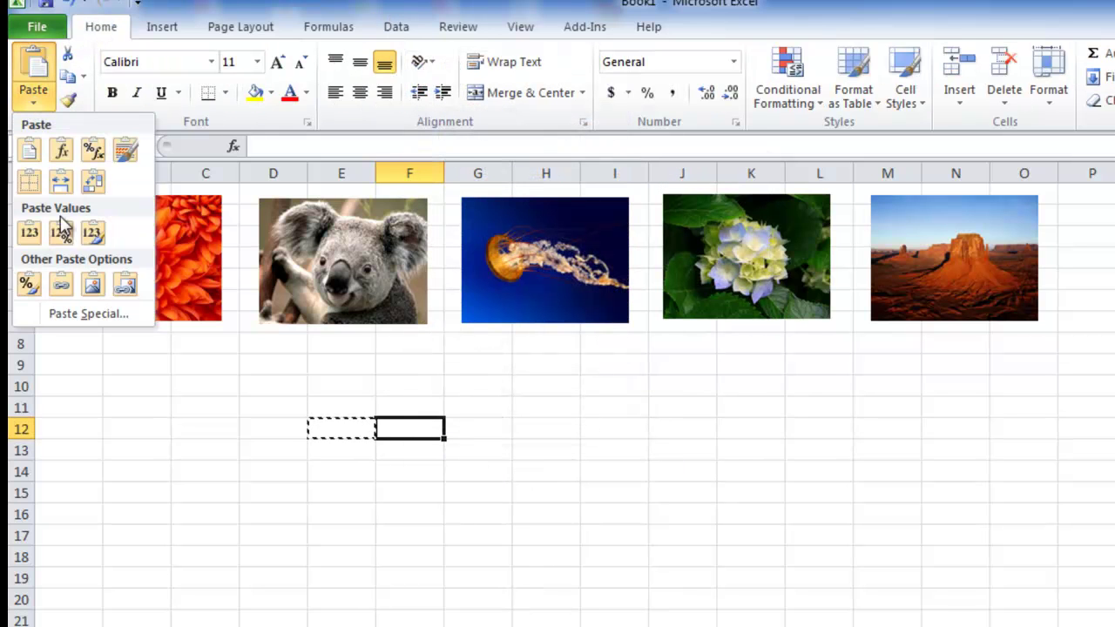
pyautogui.click(124, 287)
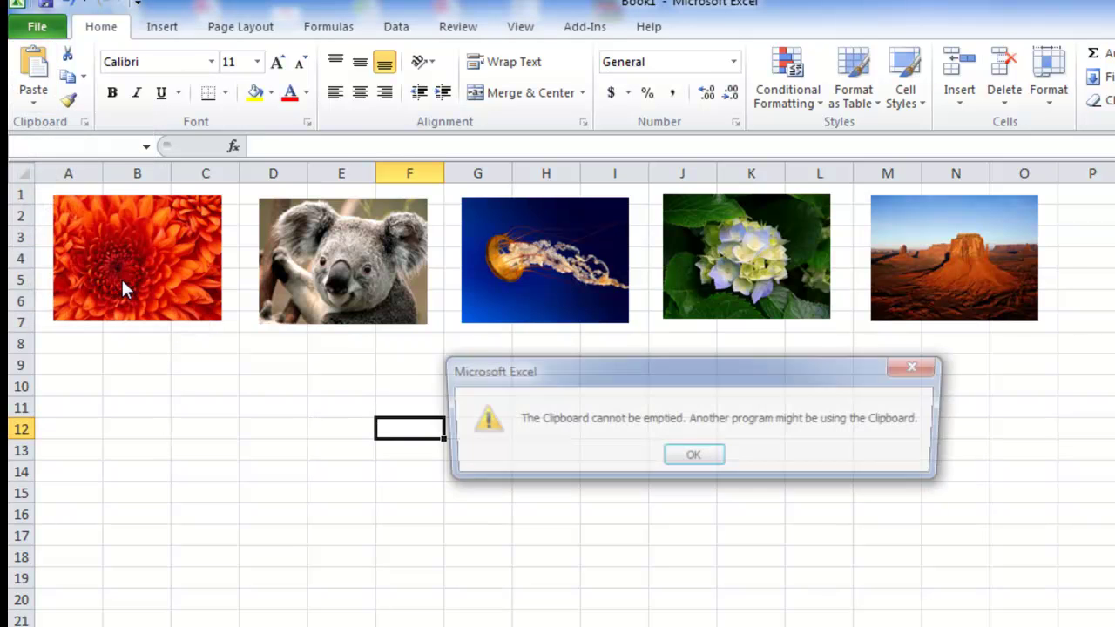
pyautogui.click(713, 461)
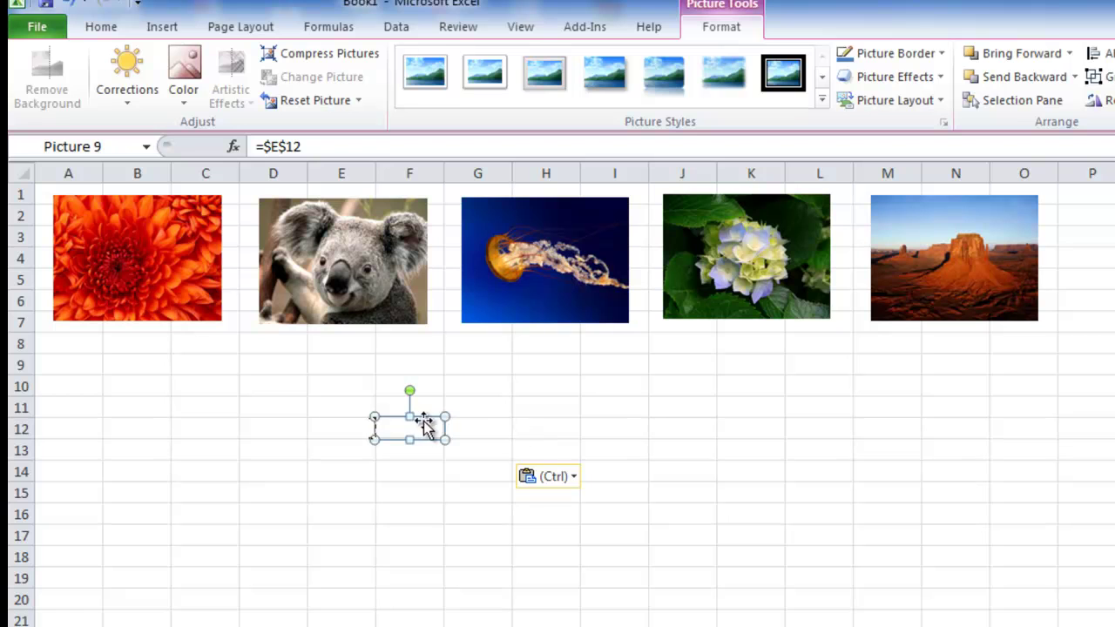
# - Check the small linked picture at F12 by selecting and deselecting it
pyautogui.click(489, 428)
pyautogui.click(420, 438)
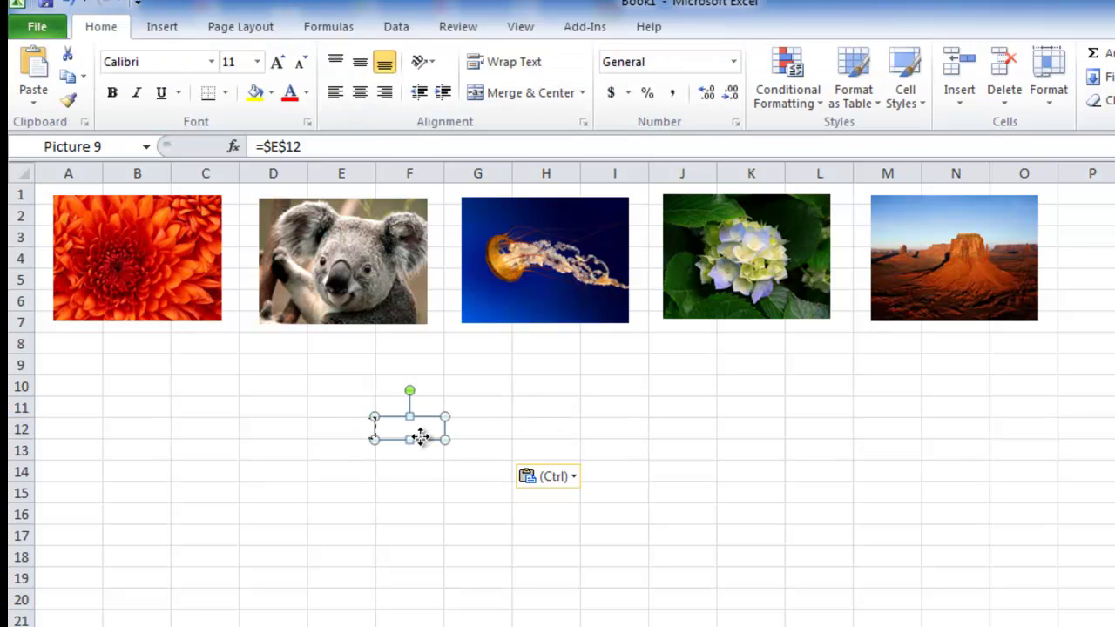
pyautogui.click(508, 440)
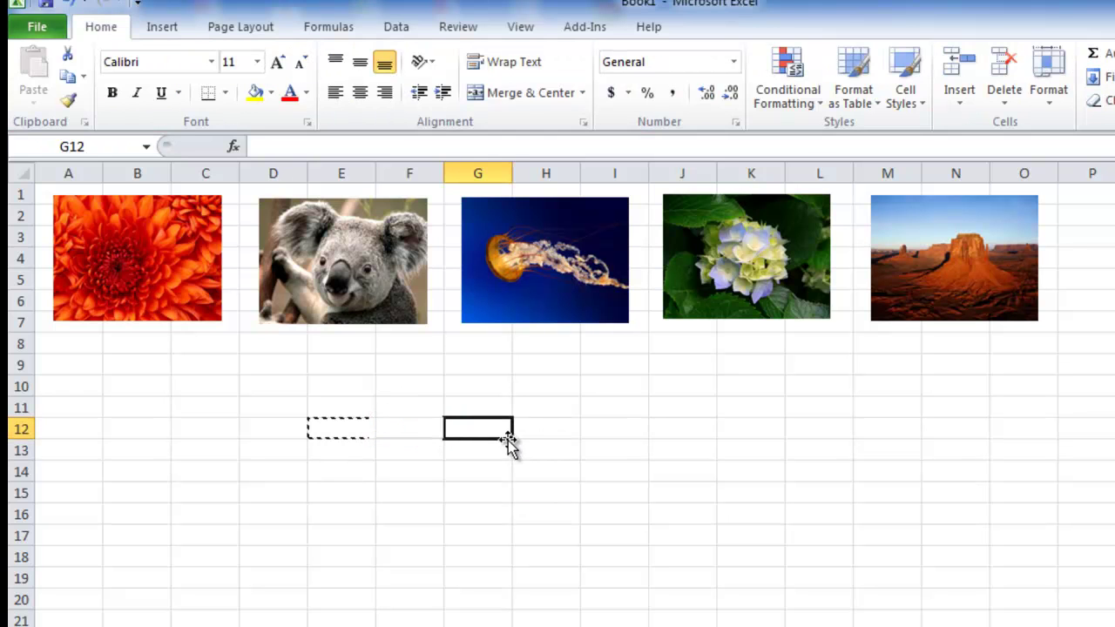
pyautogui.click(398, 440)
pyautogui.click(340, 430)
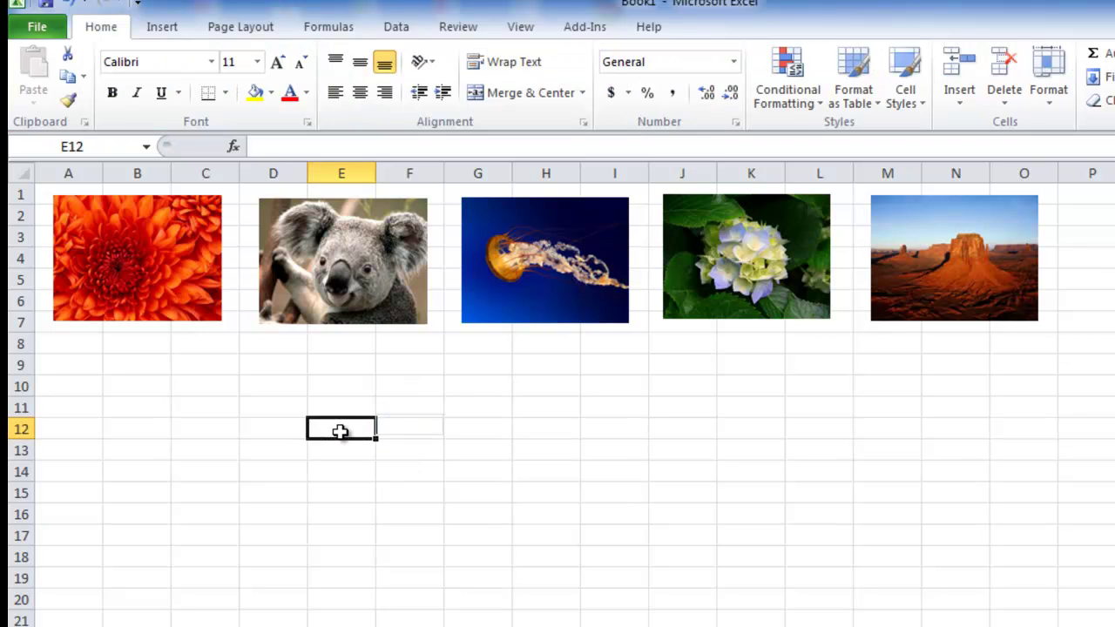
pyautogui.click(418, 429)
pyautogui.press('Escape')
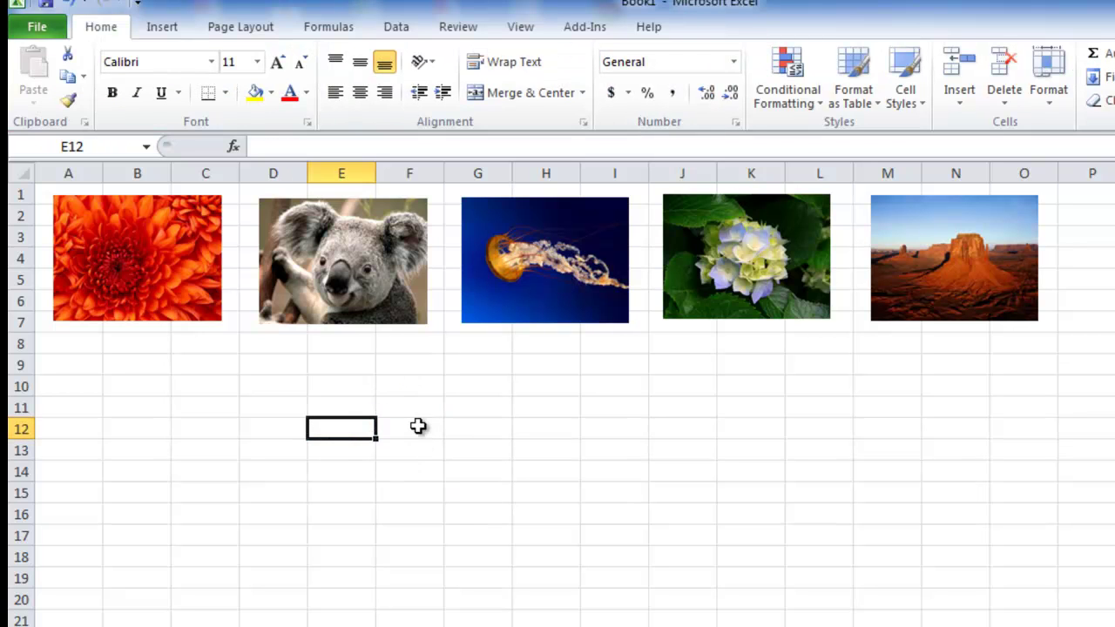
# - Copy F12 and paste it into G12 as a linked picture
pyautogui.click(420, 432)
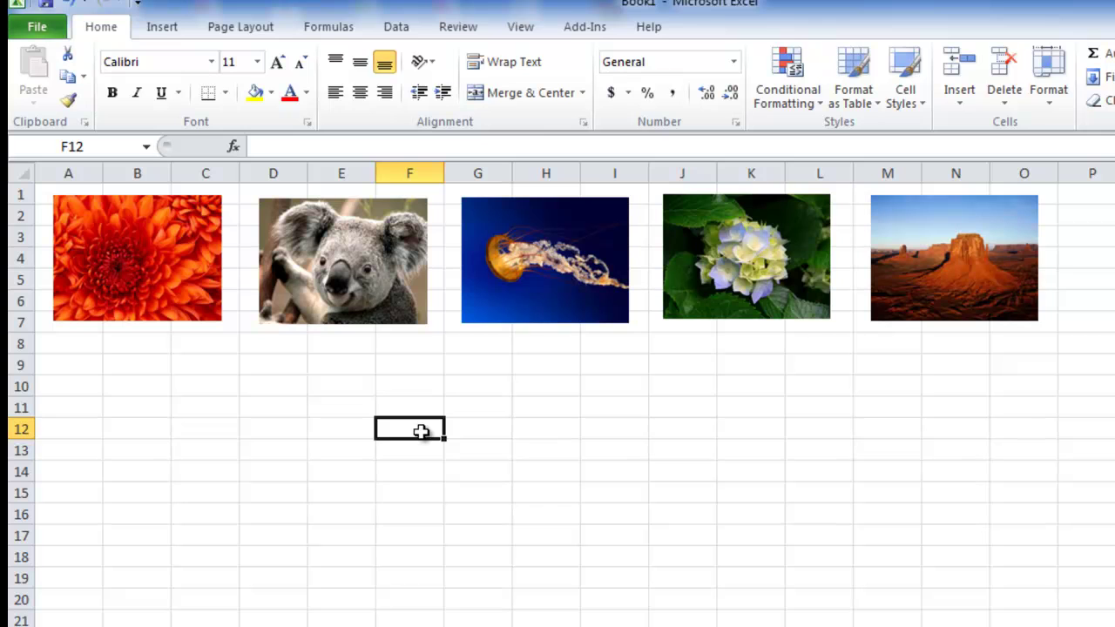
pyautogui.hotkey('ctrl', 'c')
pyautogui.click(479, 428)
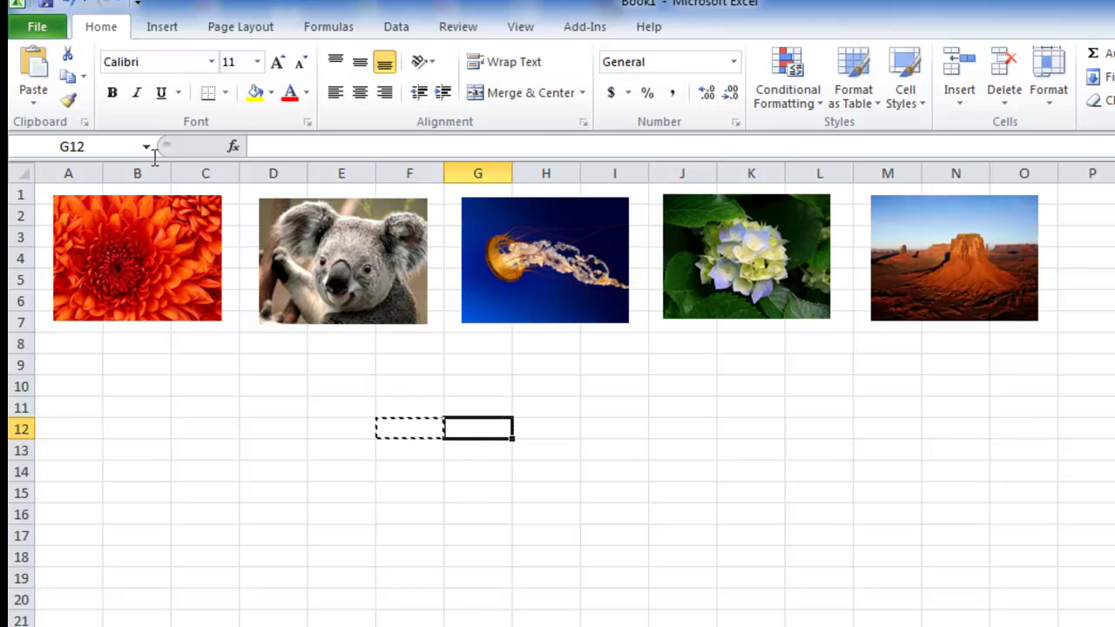
pyautogui.click(35, 97)
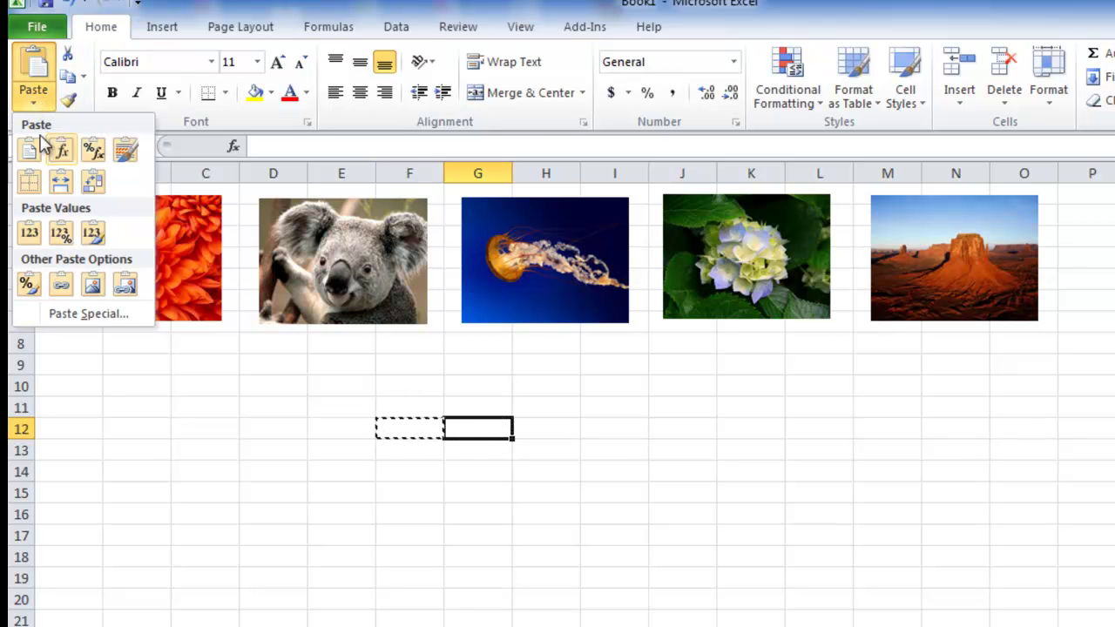
pyautogui.click(125, 292)
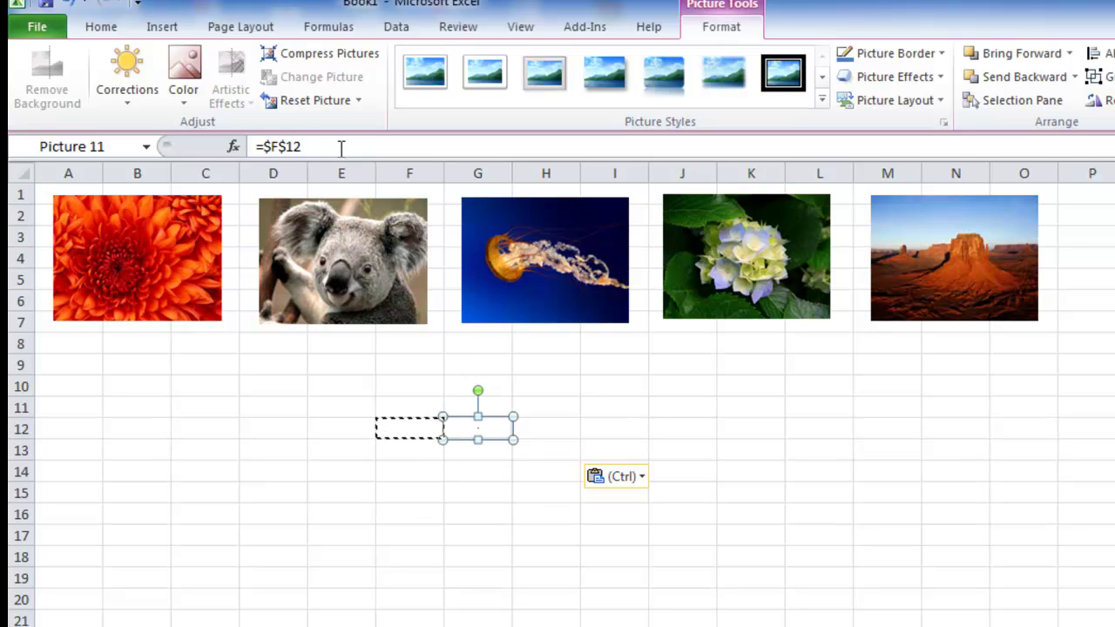
# - Change the linked picture's formula to =Pict4 so it shows the hydrangea
pyautogui.moveTo(340, 148); pyautogui.dragTo(265, 149)
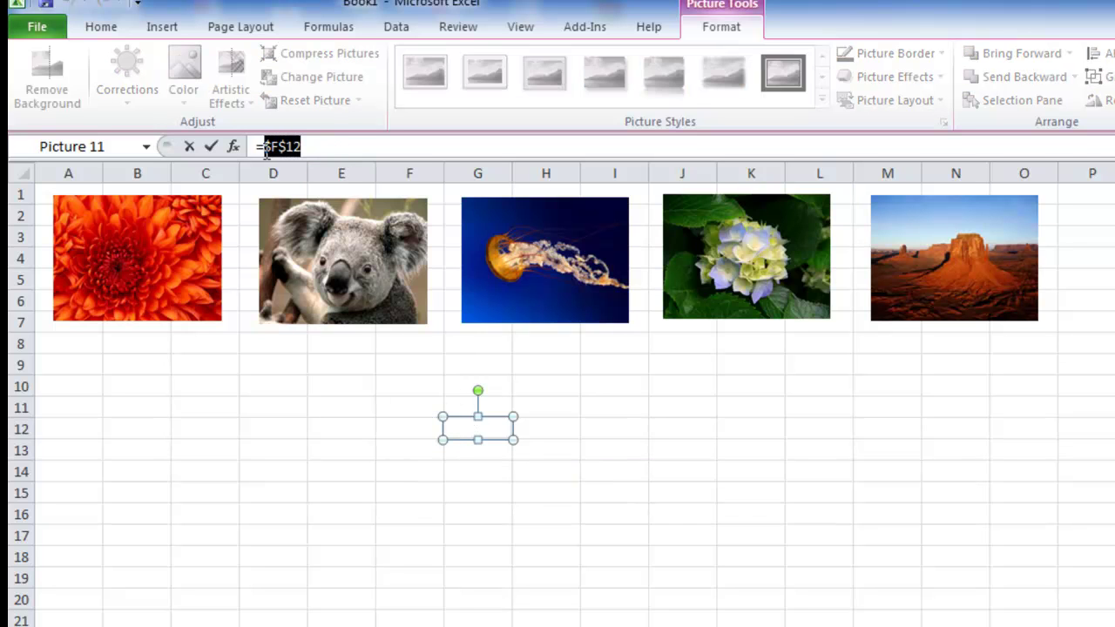
pyautogui.write('Pict')
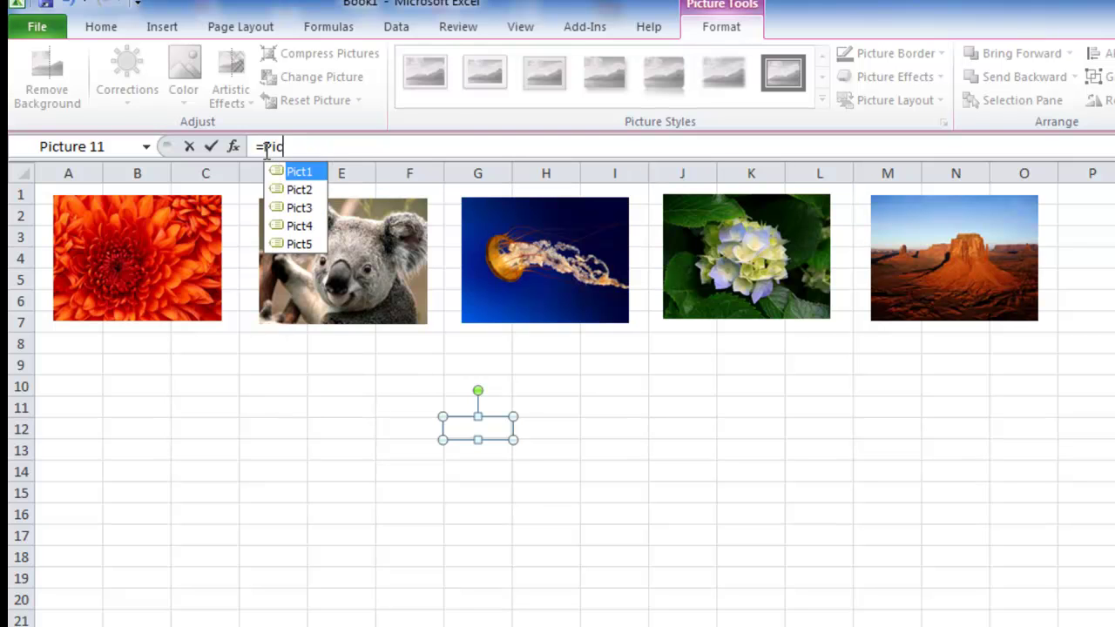
pyautogui.press('Down')
pyautogui.press('Down')
pyautogui.press('Down')
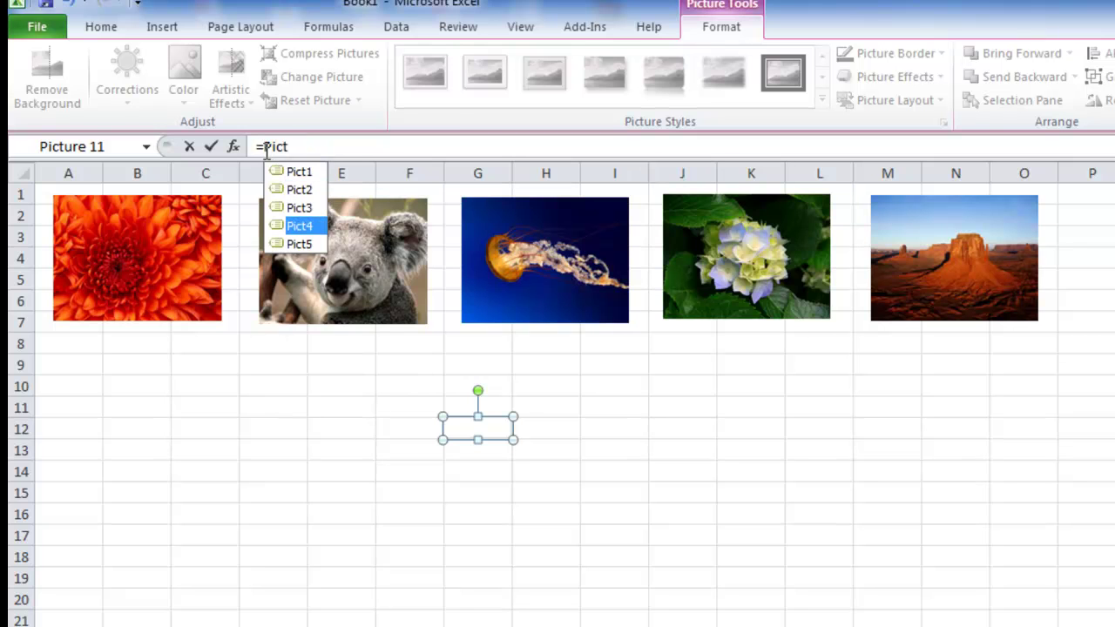
pyautogui.press('Tab')
pyautogui.press('Return')
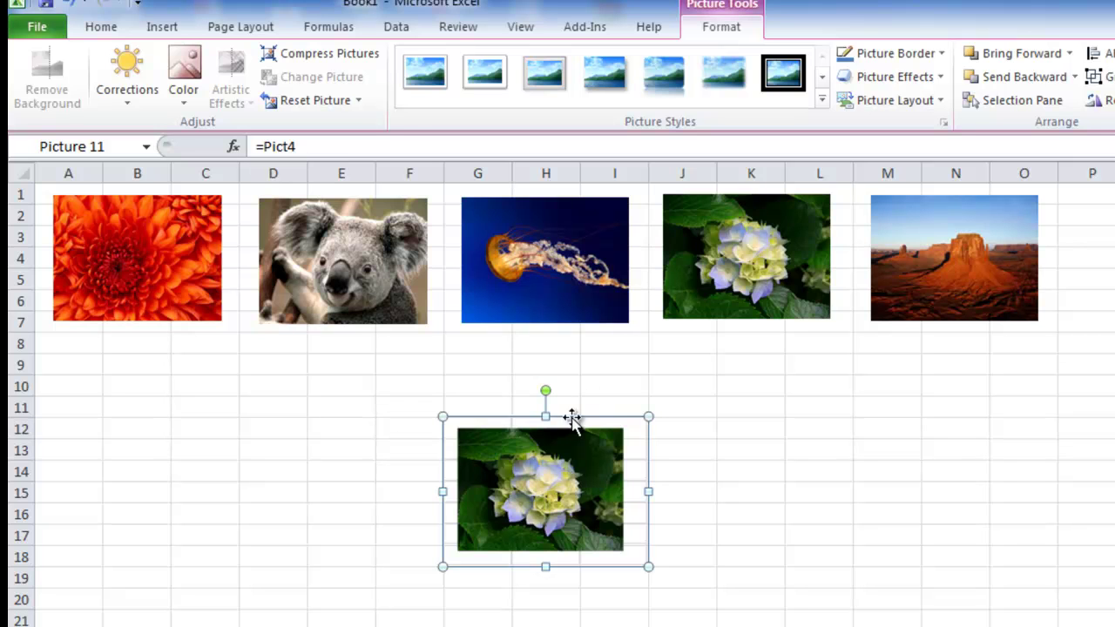
# - Change the formula to =Pict5 to show the desert, then delete the picture
pyautogui.click(357, 143)
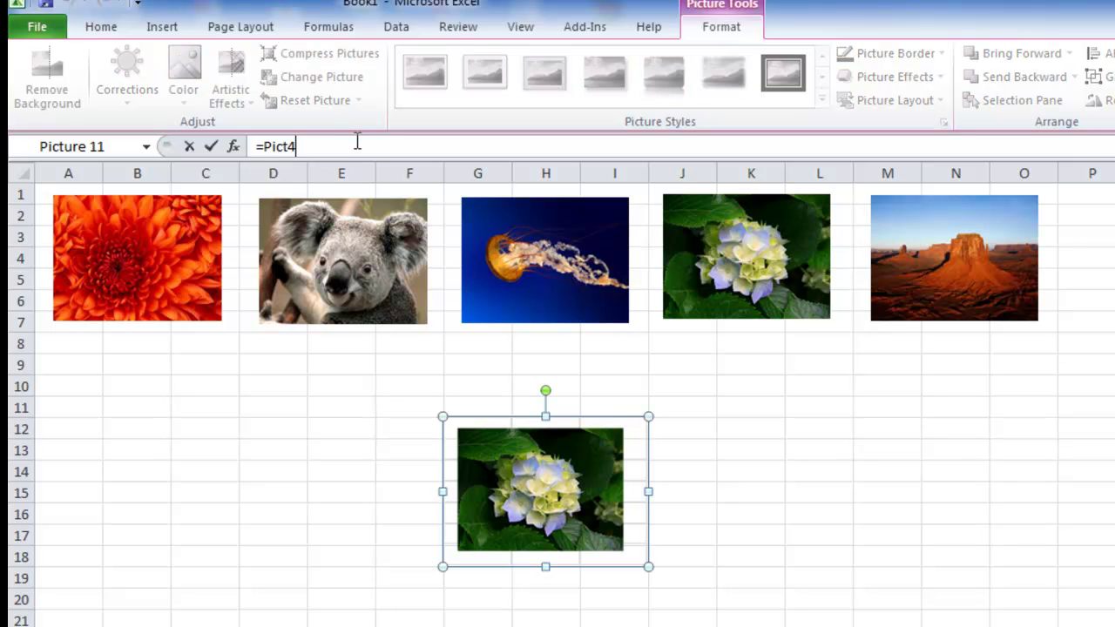
pyautogui.press('BackSpace')
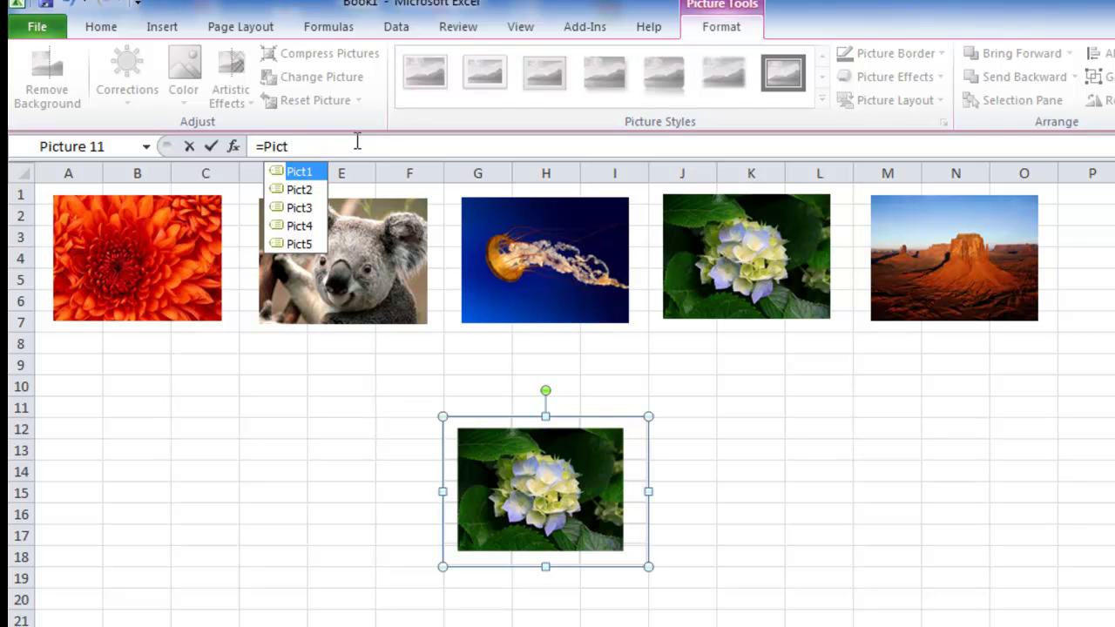
pyautogui.write('5')
pyautogui.press('Return')
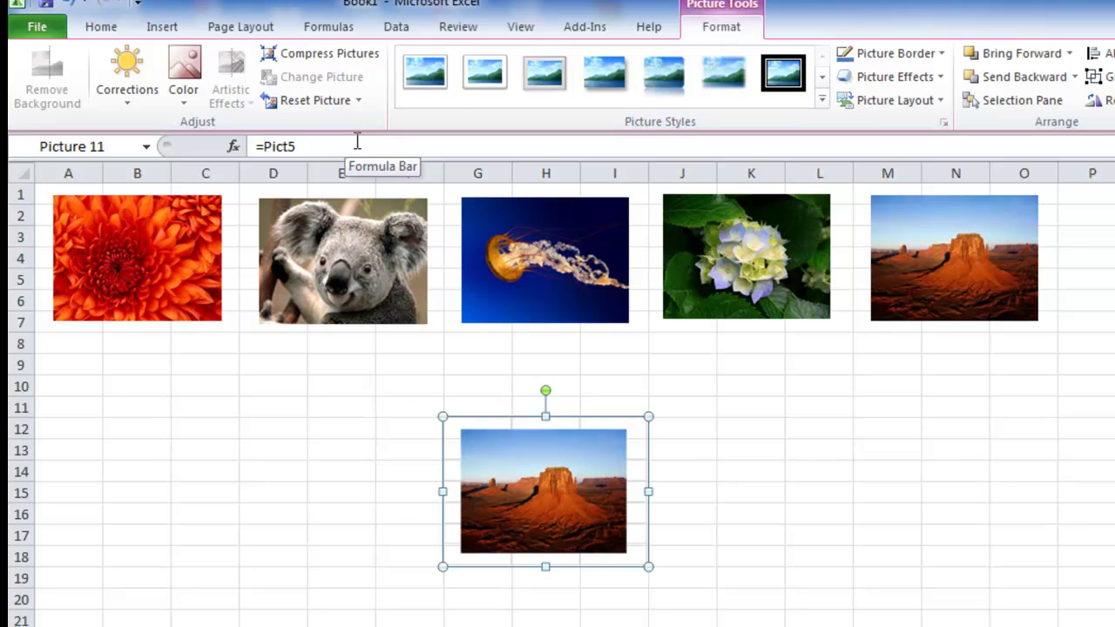
pyautogui.press('Delete')
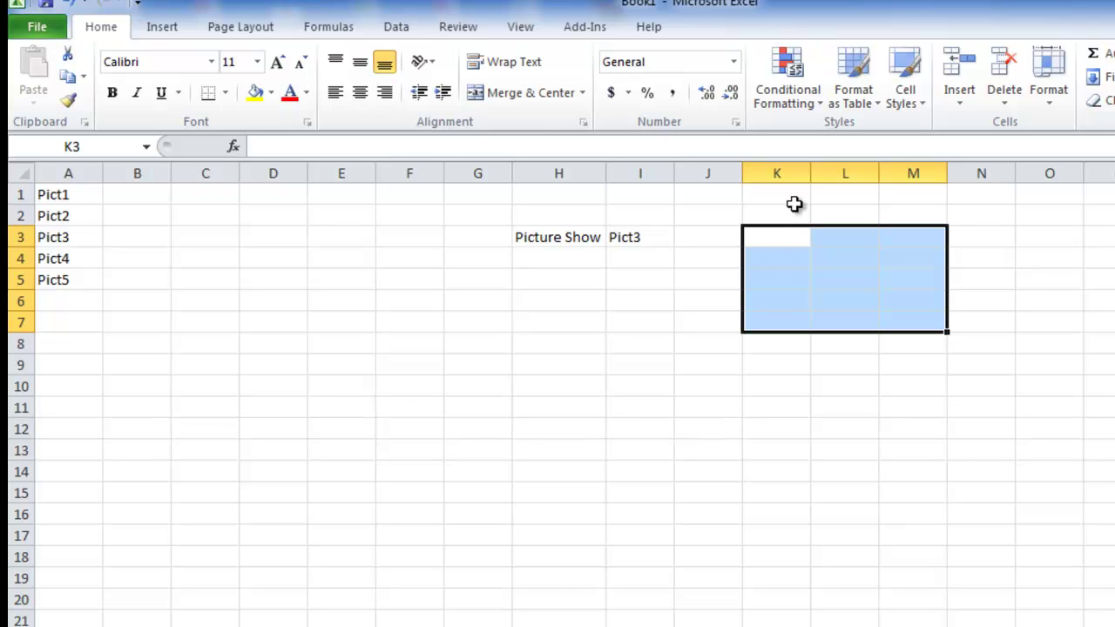
# - With K3 selected, start a new name from Name Manager (Ctrl+F3)
pyautogui.click(782, 239)
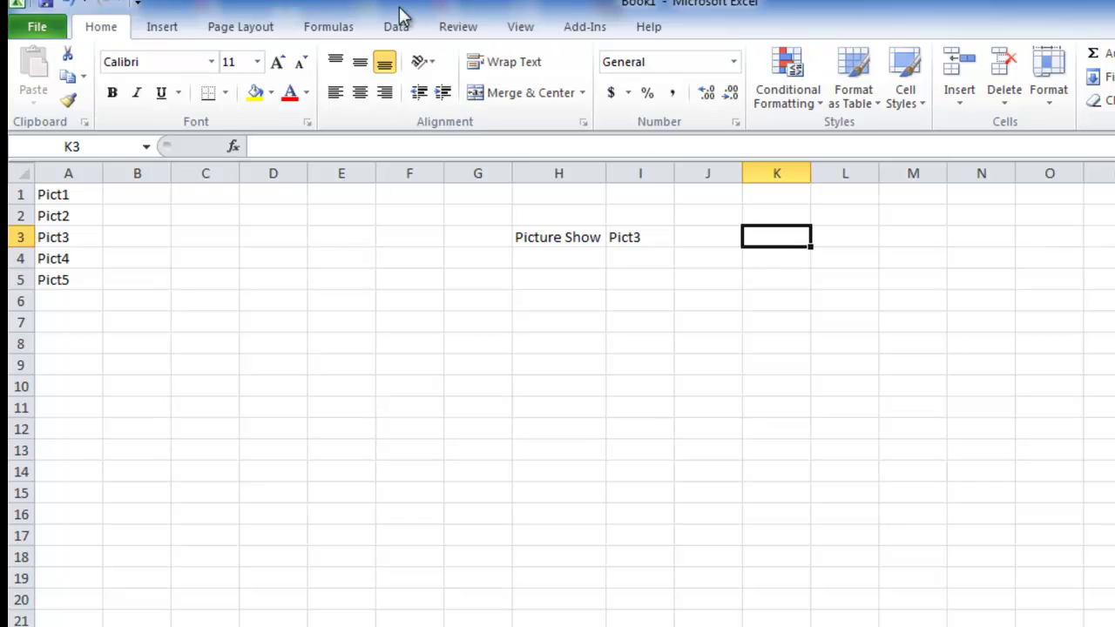
pyautogui.click(333, 26)
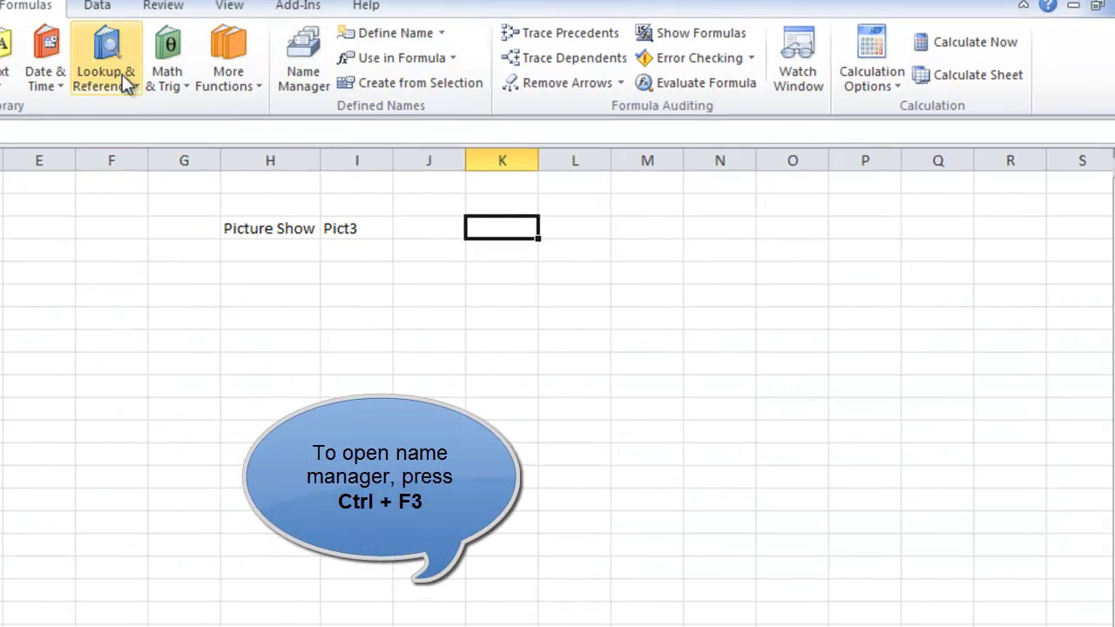
pyautogui.hotkey('ctrl', 'F3')
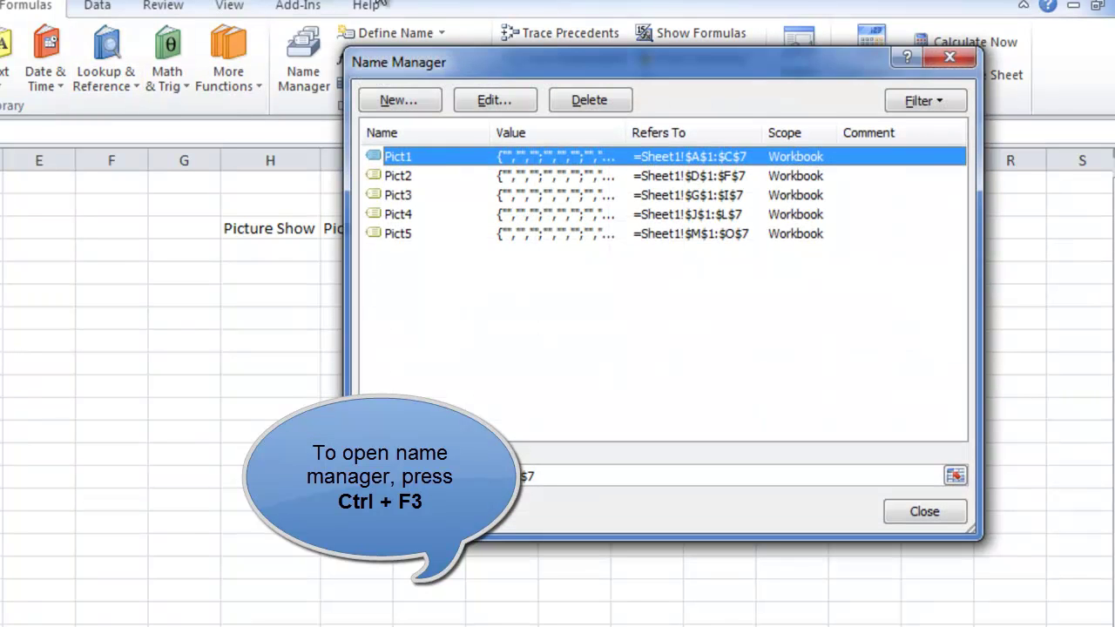
pyautogui.click(404, 100)
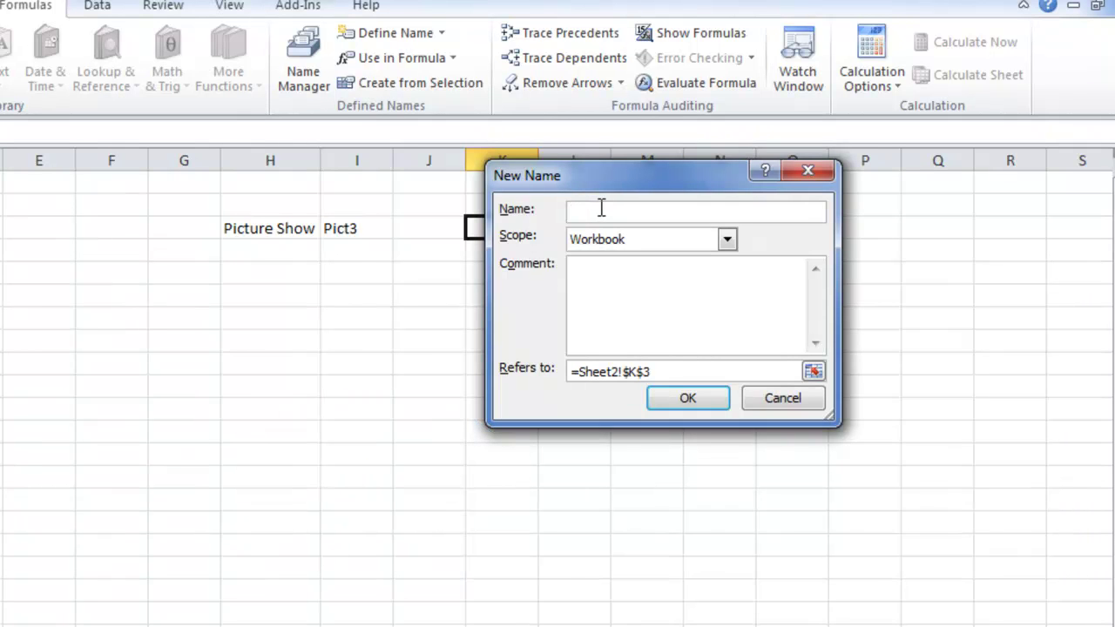
# - Create the name PicShow referring to =VLOOKUP(Sheet2!$I$3,Sheet2!$A$1:$A$5,1,0)
pyautogui.write('PicShow')
pyautogui.moveTo(681, 375); pyautogui.dragTo(579, 374)
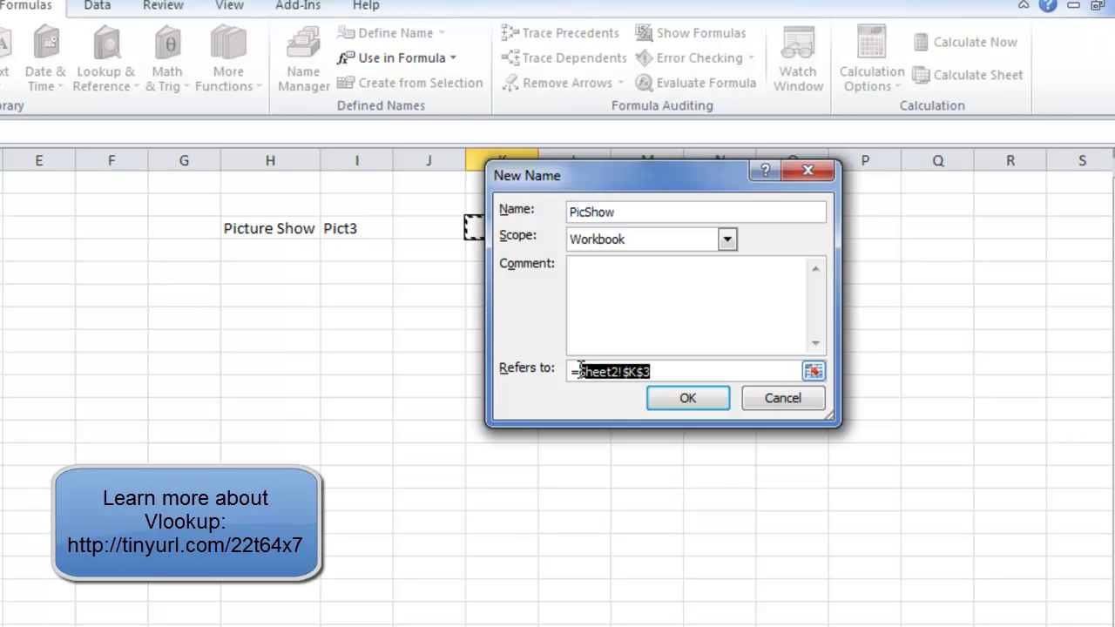
pyautogui.press('BackSpace')
pyautogui.write('Vlookup(')
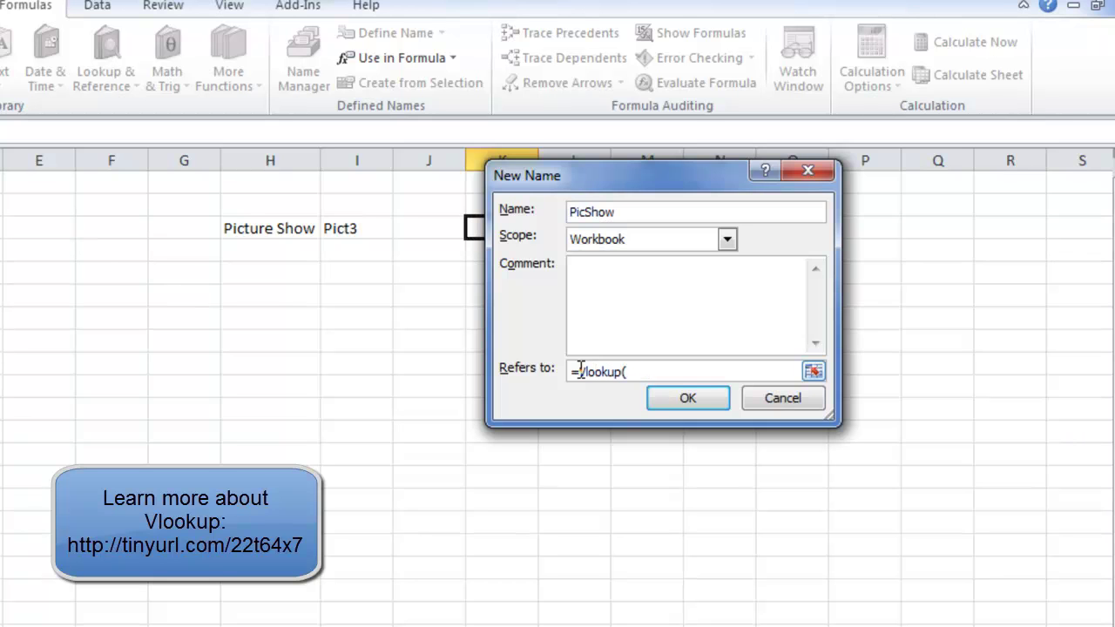
pyautogui.click(346, 229)
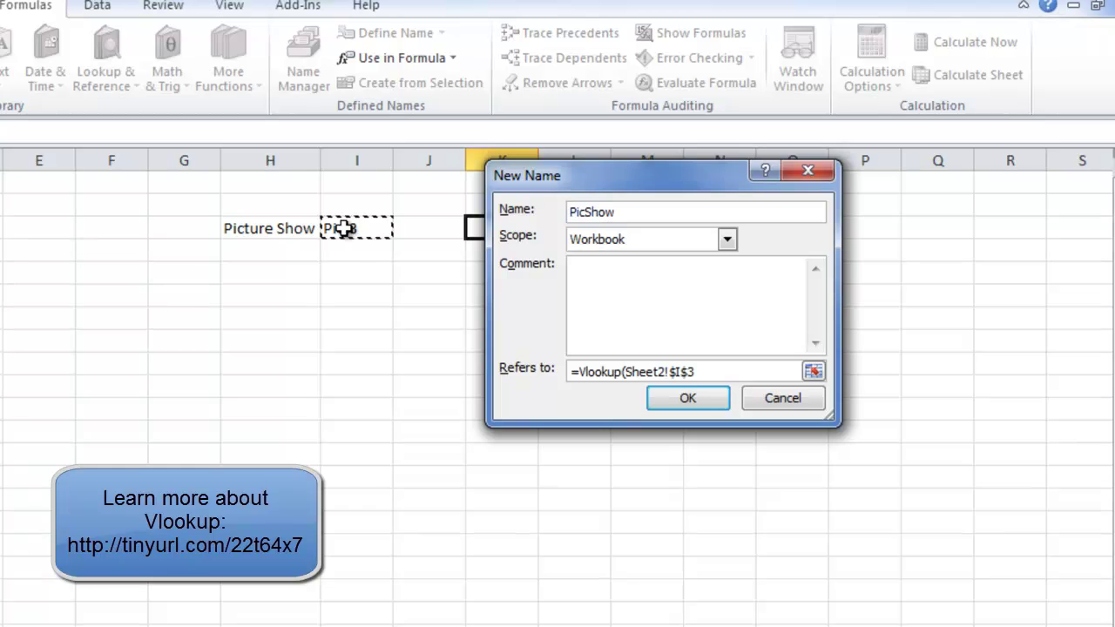
pyautogui.write(',')
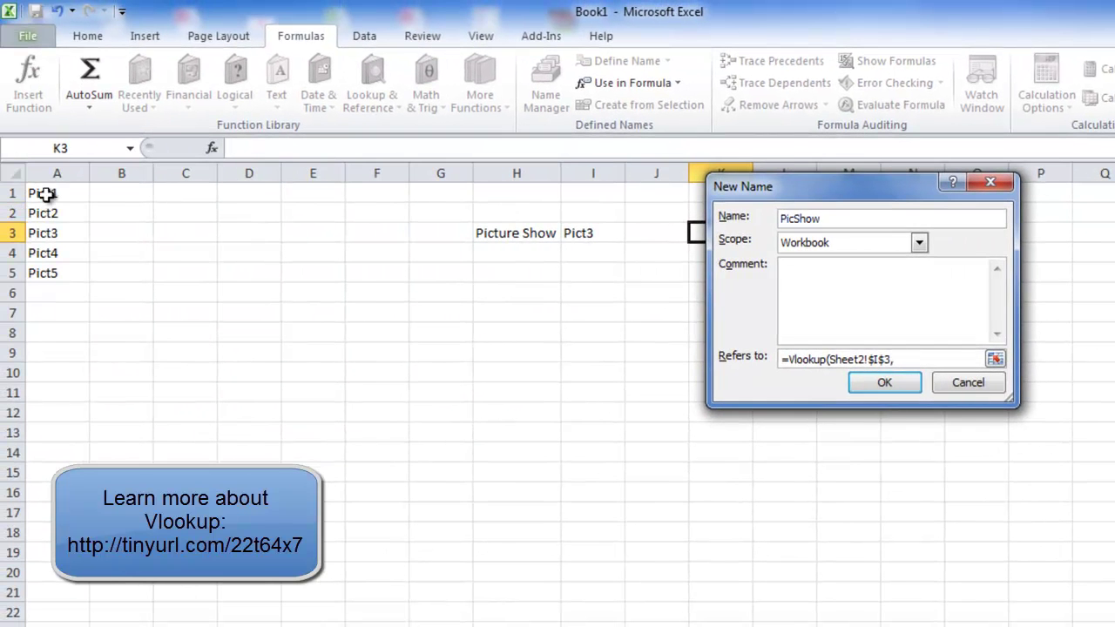
pyautogui.moveTo(19, 190); pyautogui.dragTo(21, 276)
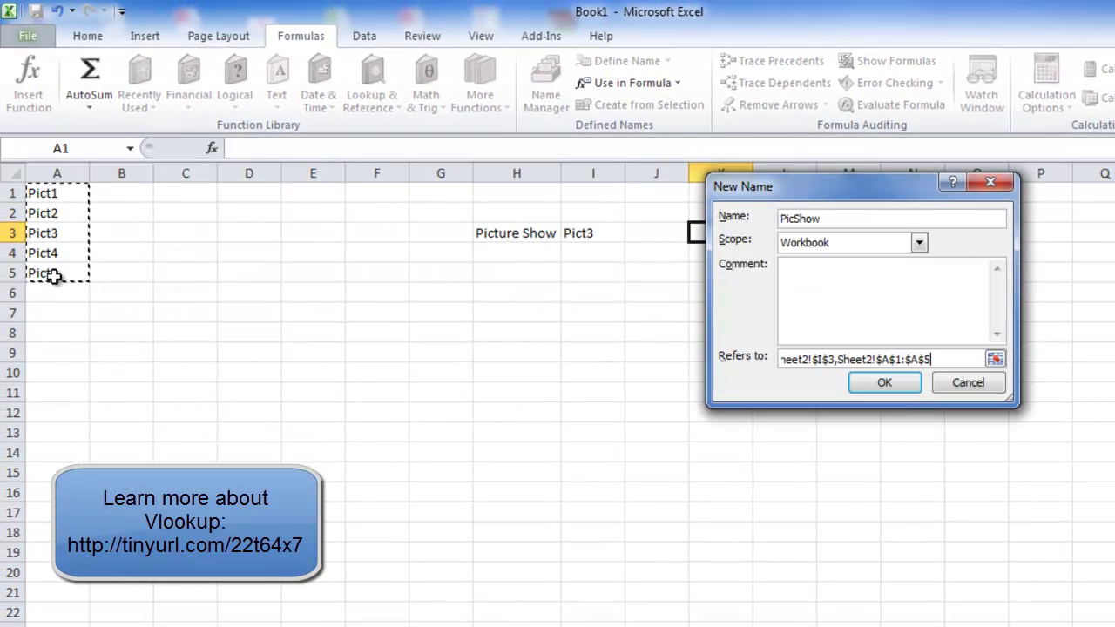
pyautogui.write(',')
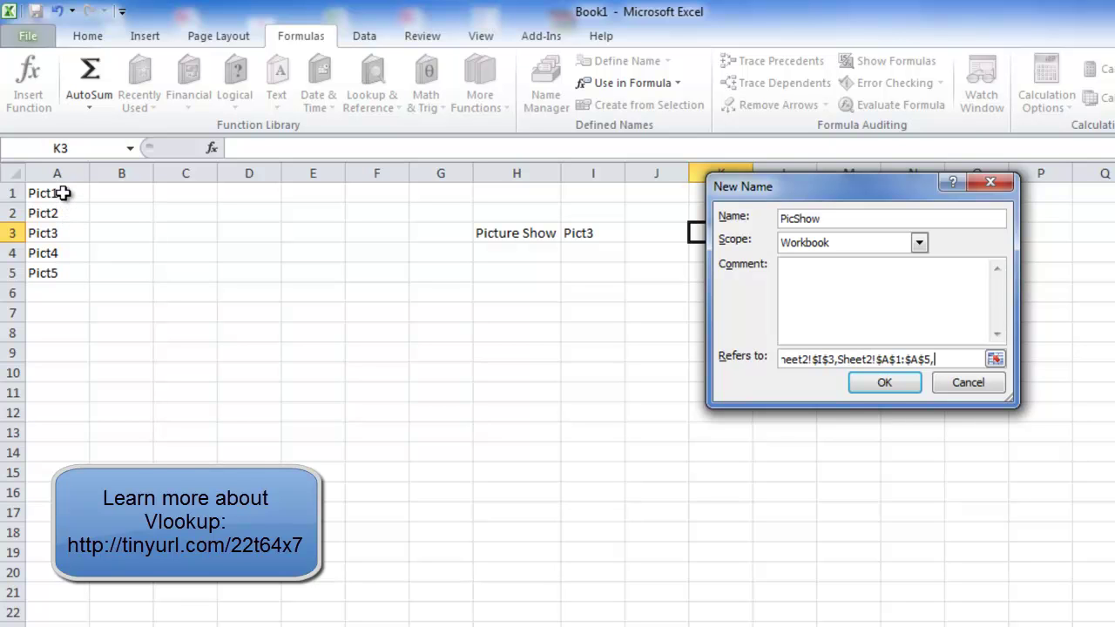
pyautogui.write('1,0)')
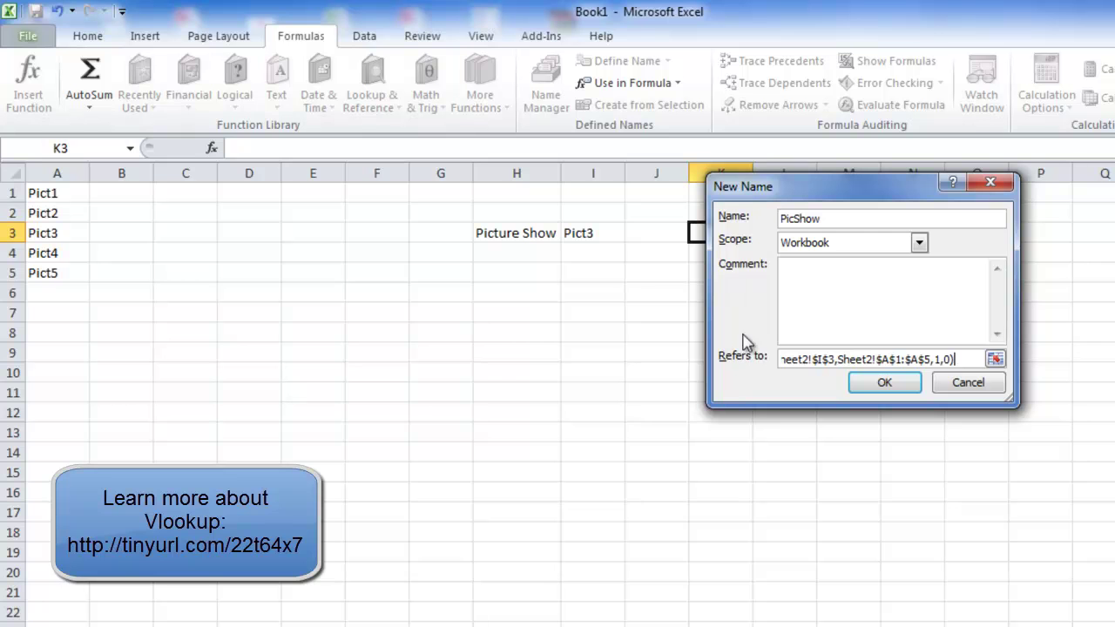
pyautogui.click(881, 384)
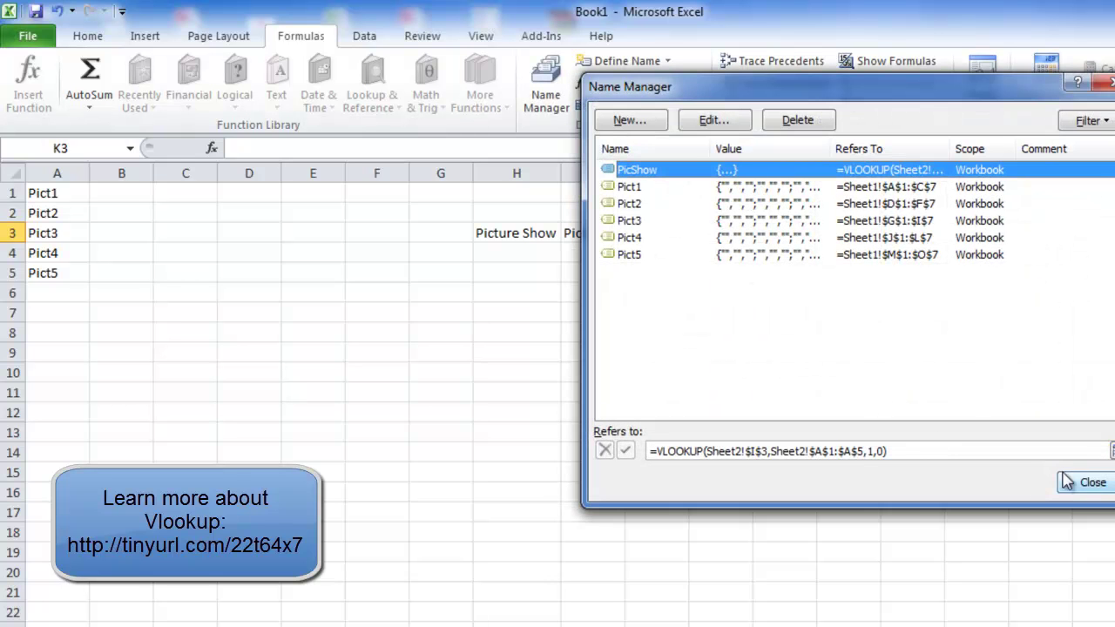
# - Close Name Manager and pick Pict4 in the Picture Show dropdown in I3
pyautogui.click(1090, 486)
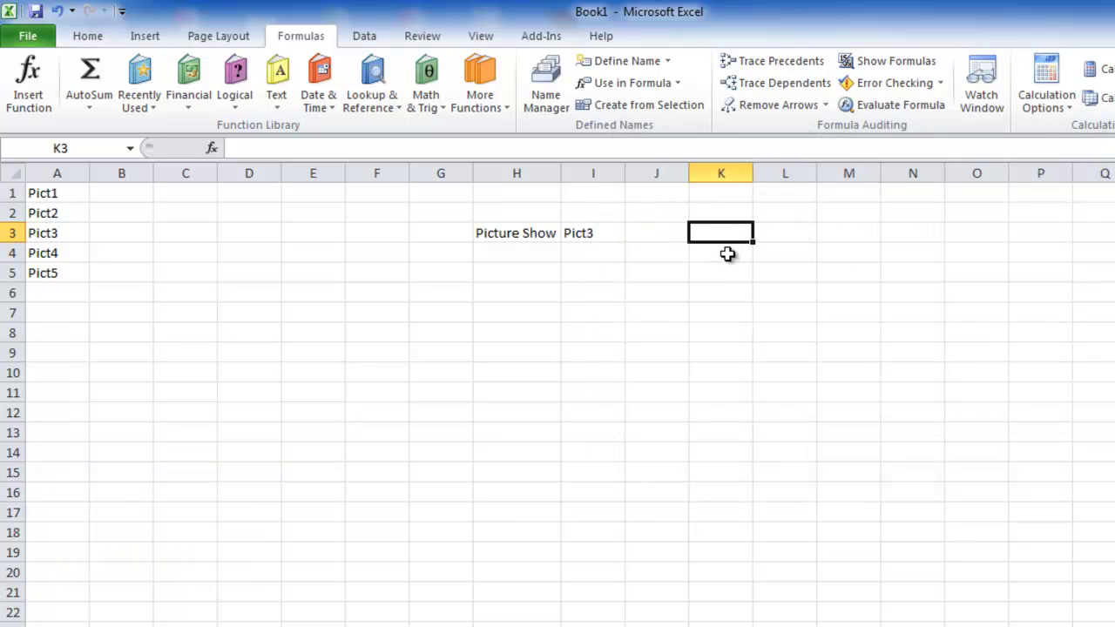
pyautogui.click(609, 232)
pyautogui.click(634, 233)
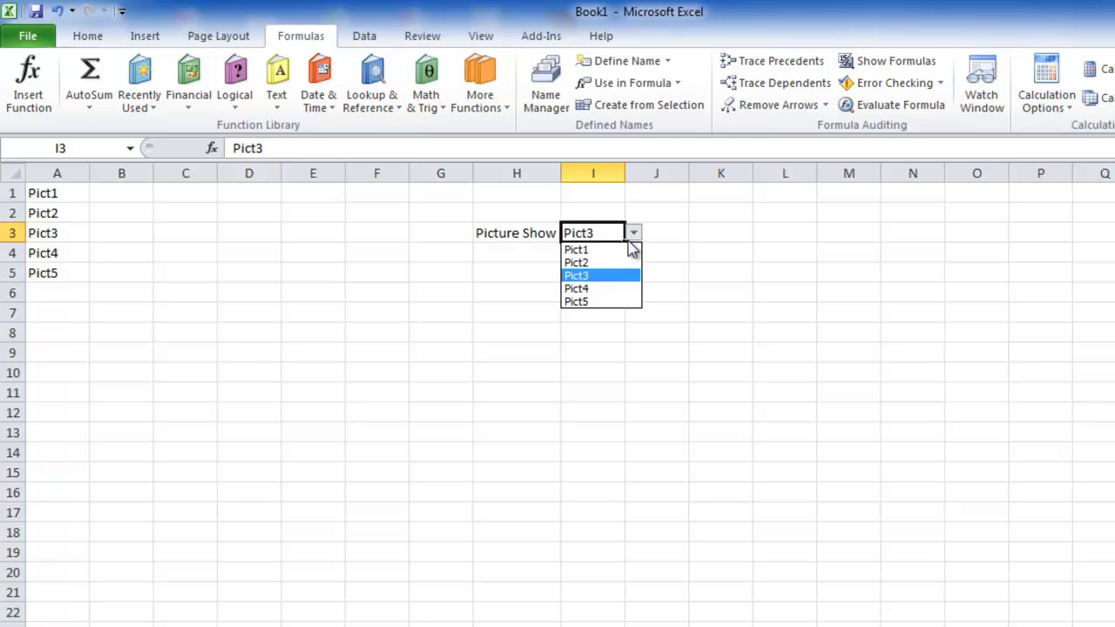
pyautogui.click(598, 287)
pyautogui.click(717, 232)
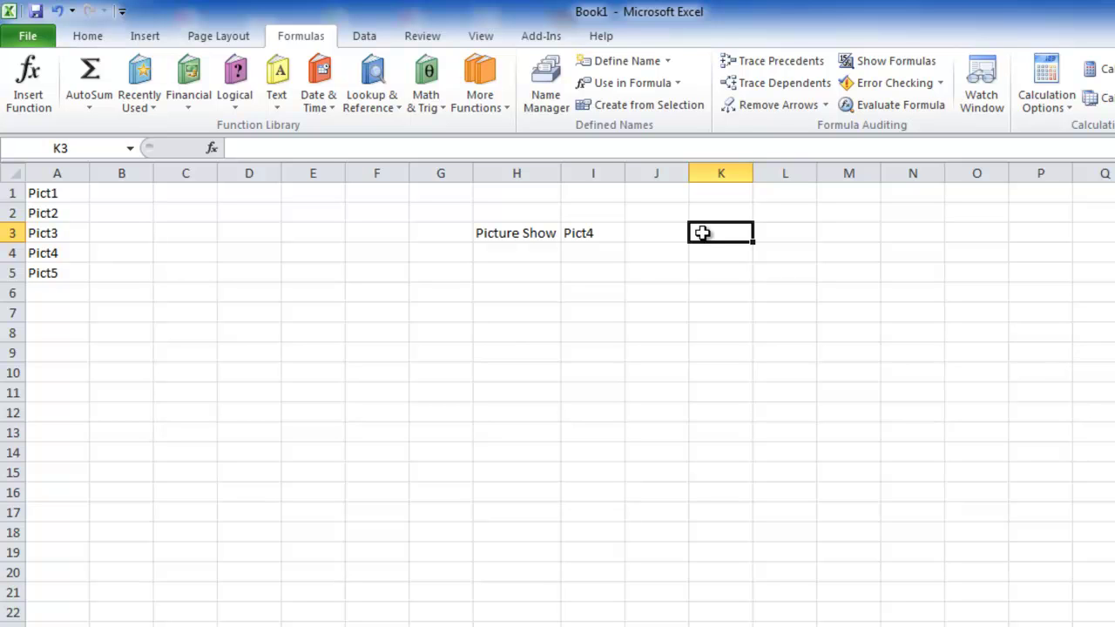
# - Copy I6 and paste it into J6 as a linked picture
pyautogui.click(583, 292)
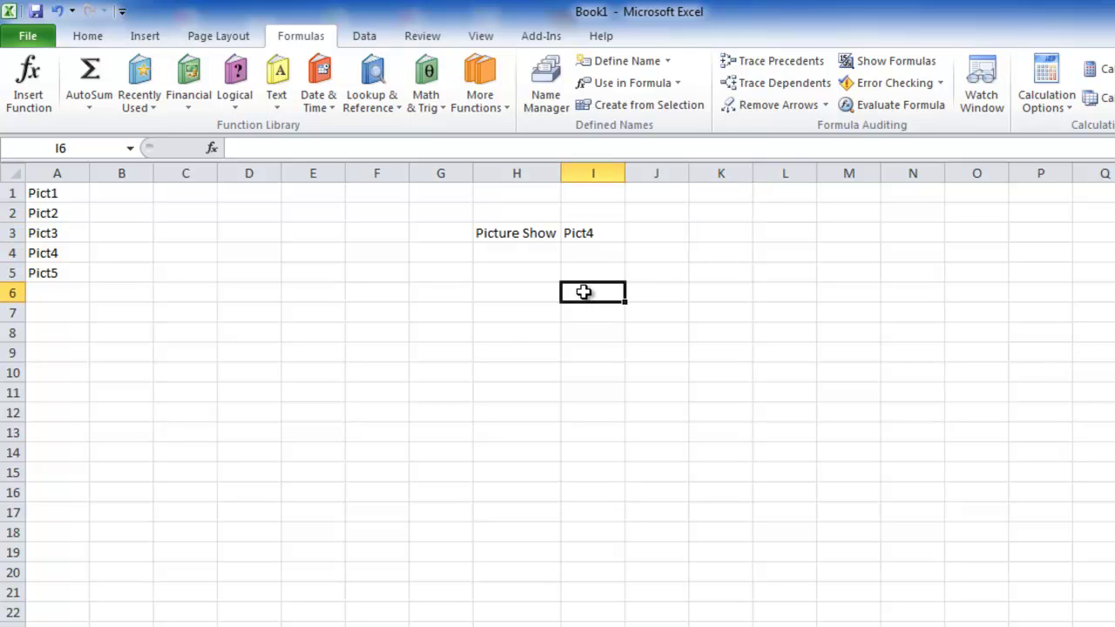
pyautogui.hotkey('ctrl', 'c')
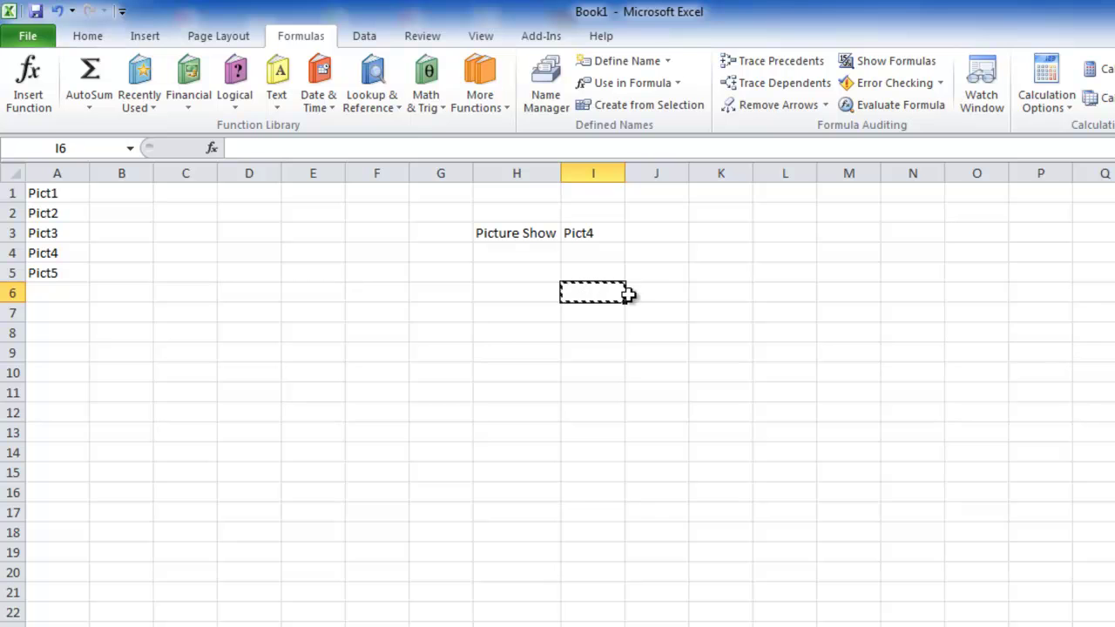
pyautogui.rightClick(659, 299)
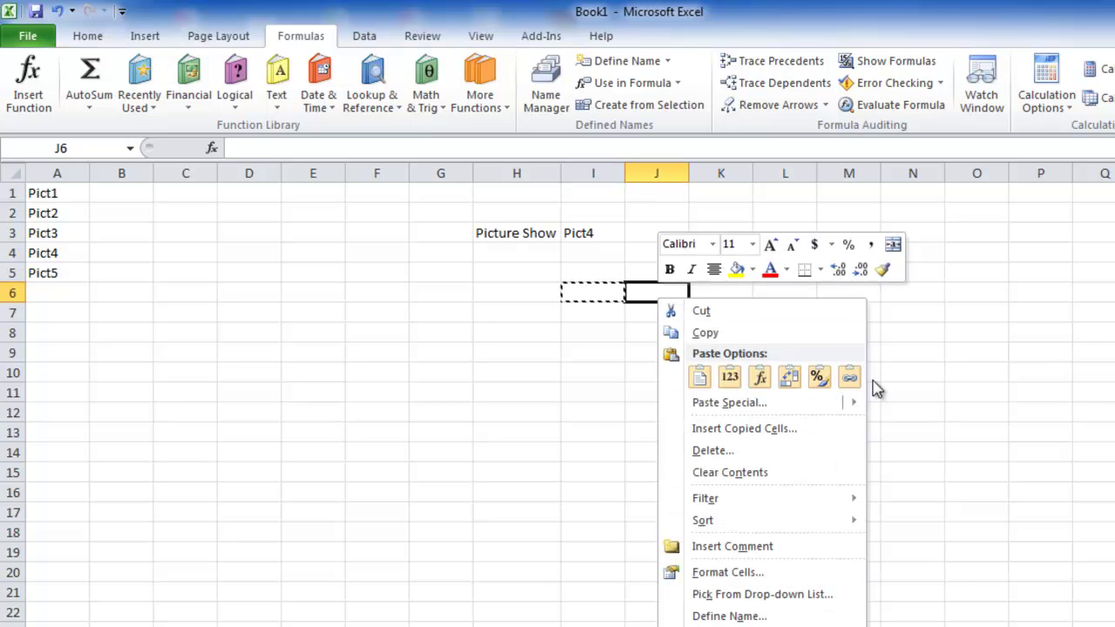
pyautogui.moveTo(858, 408)
pyautogui.click(972, 552)
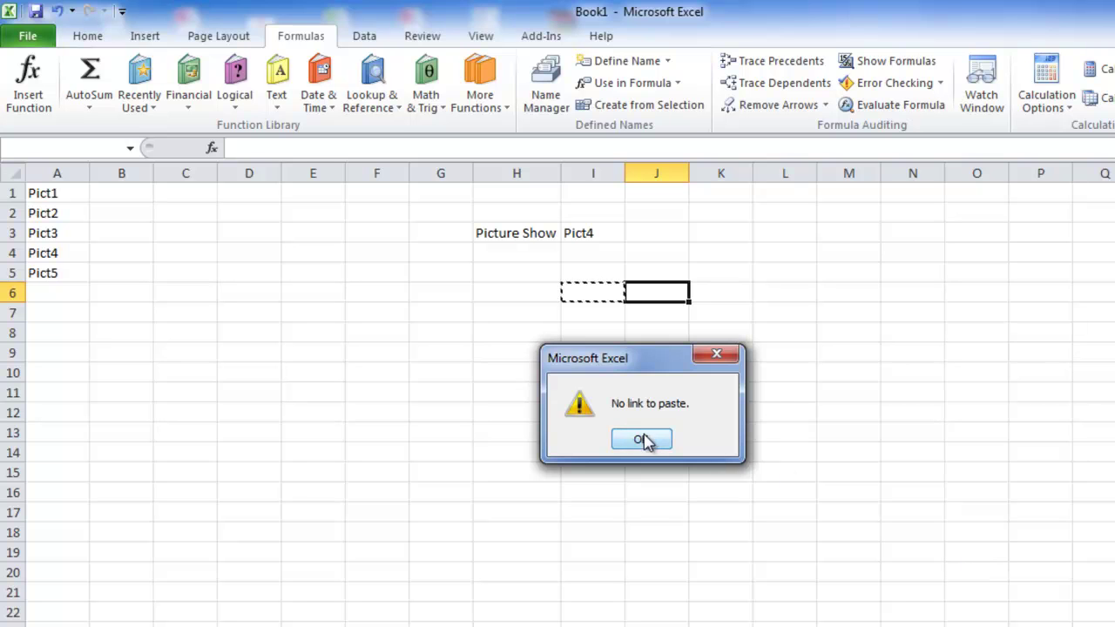
# - Dismiss the warning, copy I6 and paste it into J6 as a Linked Picture
pyautogui.click(643, 439)
pyautogui.click(587, 292)
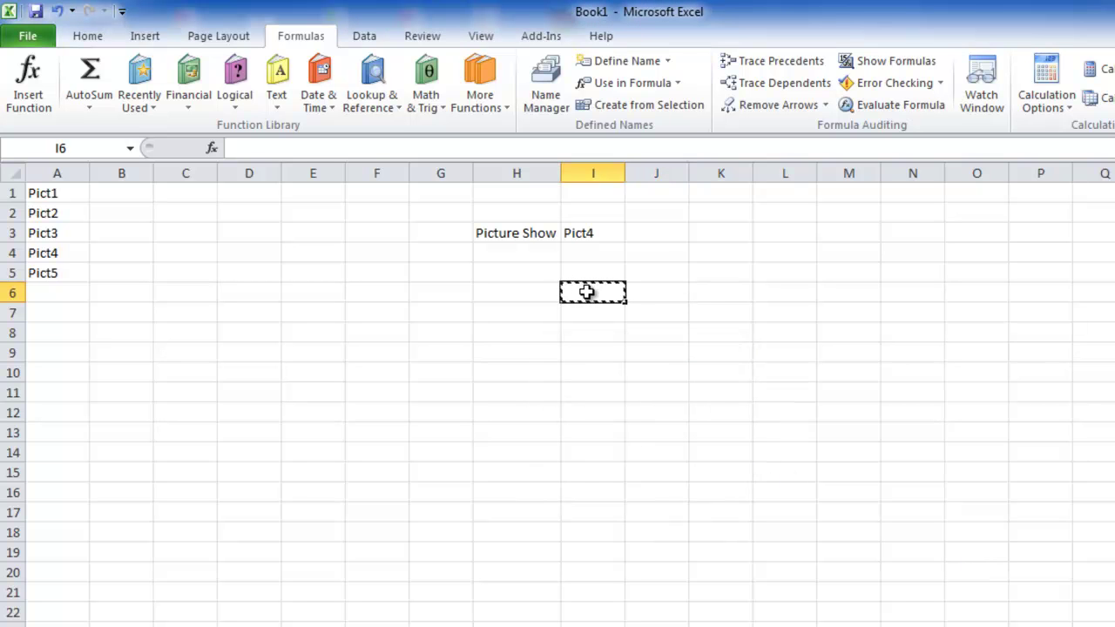
pyautogui.rightClick(587, 292)
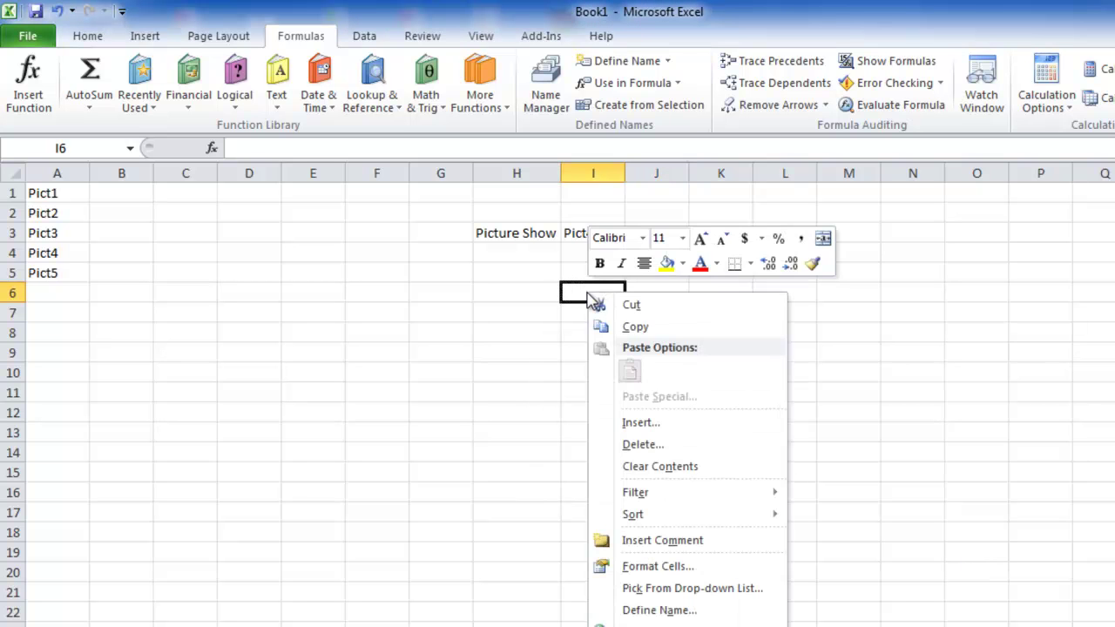
pyautogui.click(616, 326)
pyautogui.click(649, 293)
pyautogui.rightClick(652, 292)
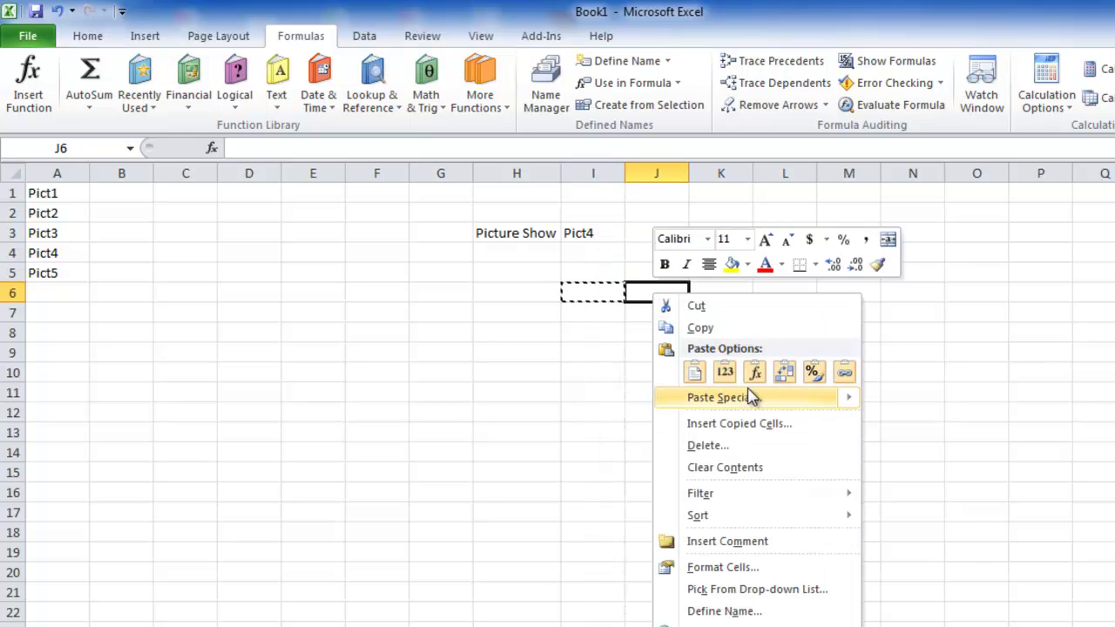
pyautogui.moveTo(751, 398)
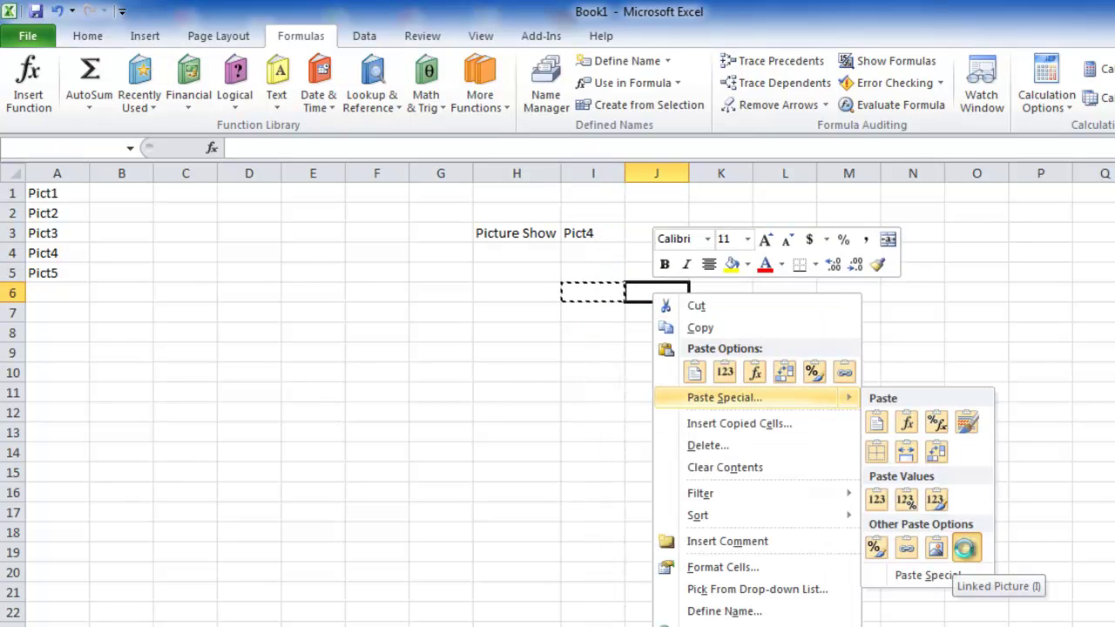
pyautogui.click(965, 547)
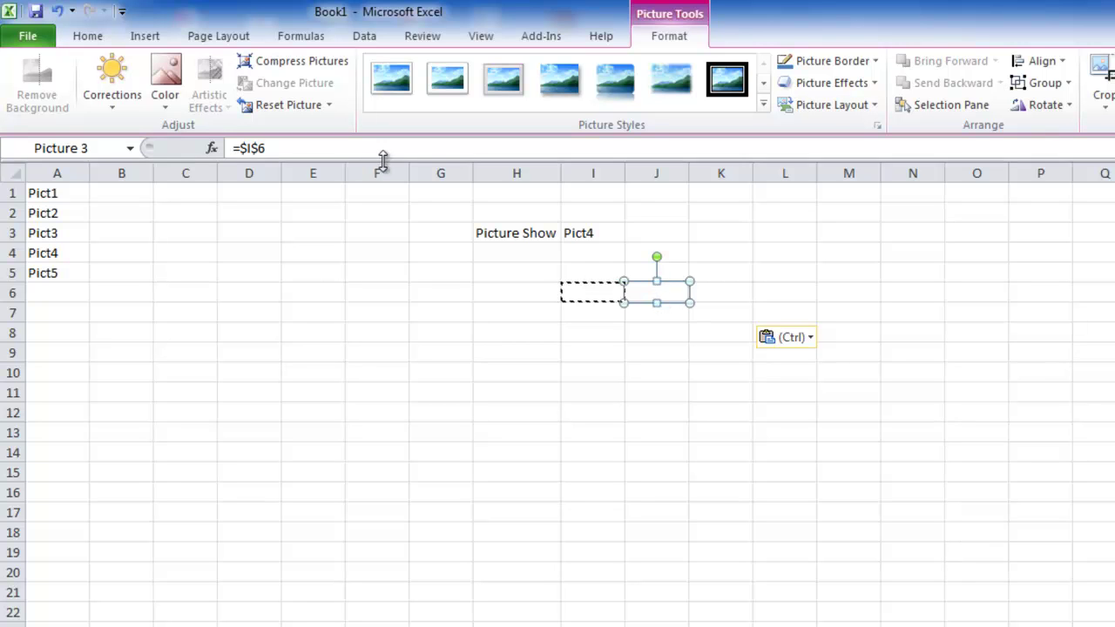
pyautogui.click(340, 148)
pyautogui.moveTo(265, 148); pyautogui.dragTo(245, 148)
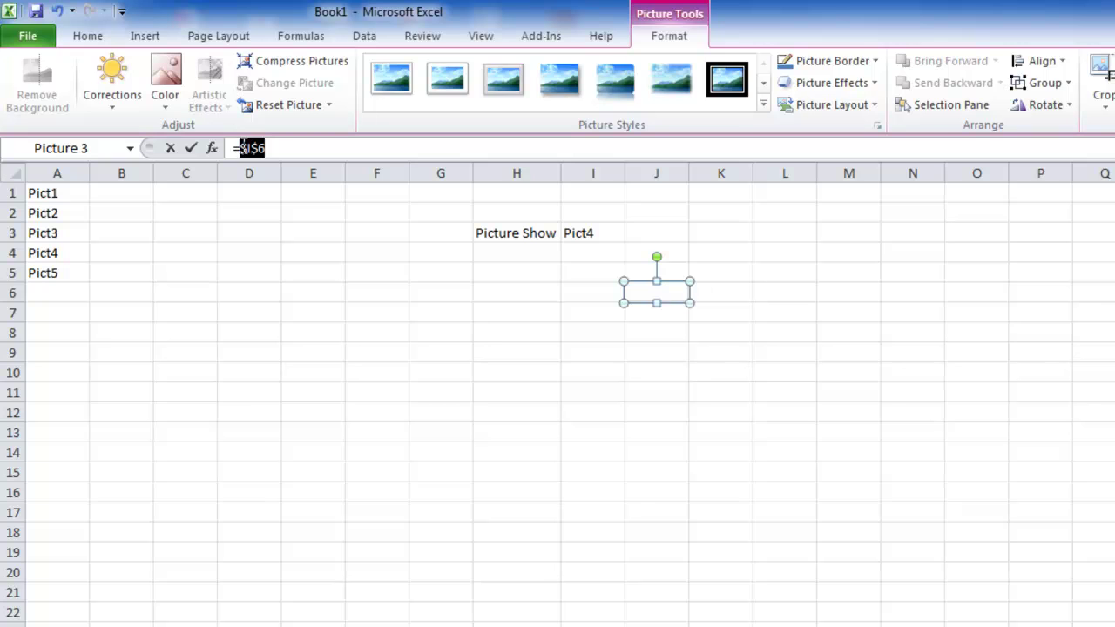
pyautogui.write('pic')
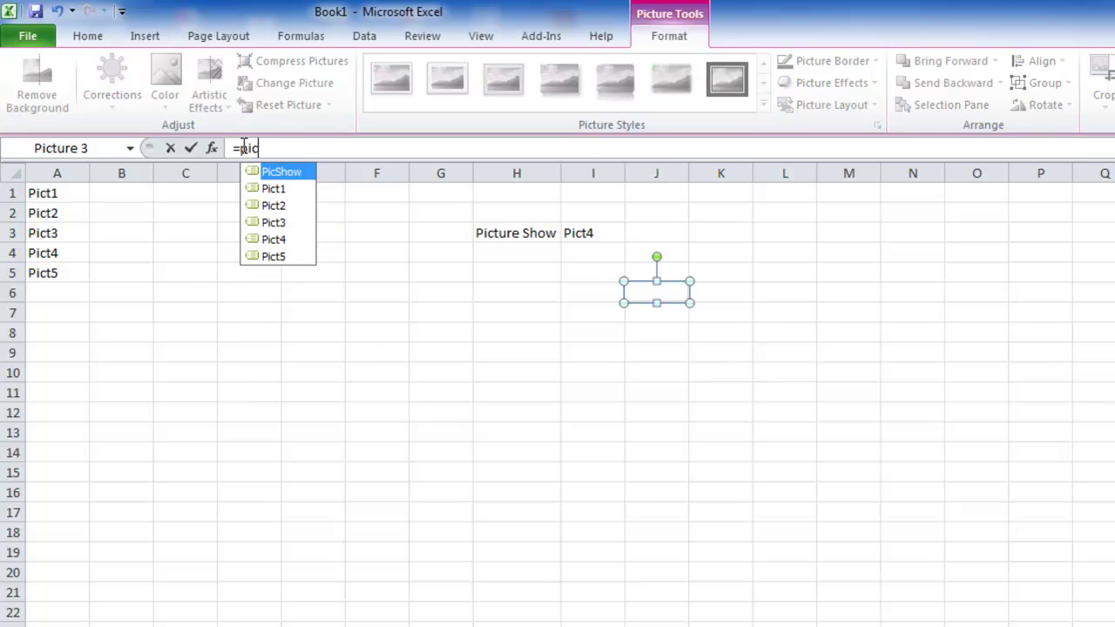
pyautogui.press('Tab')
pyautogui.press('Return')
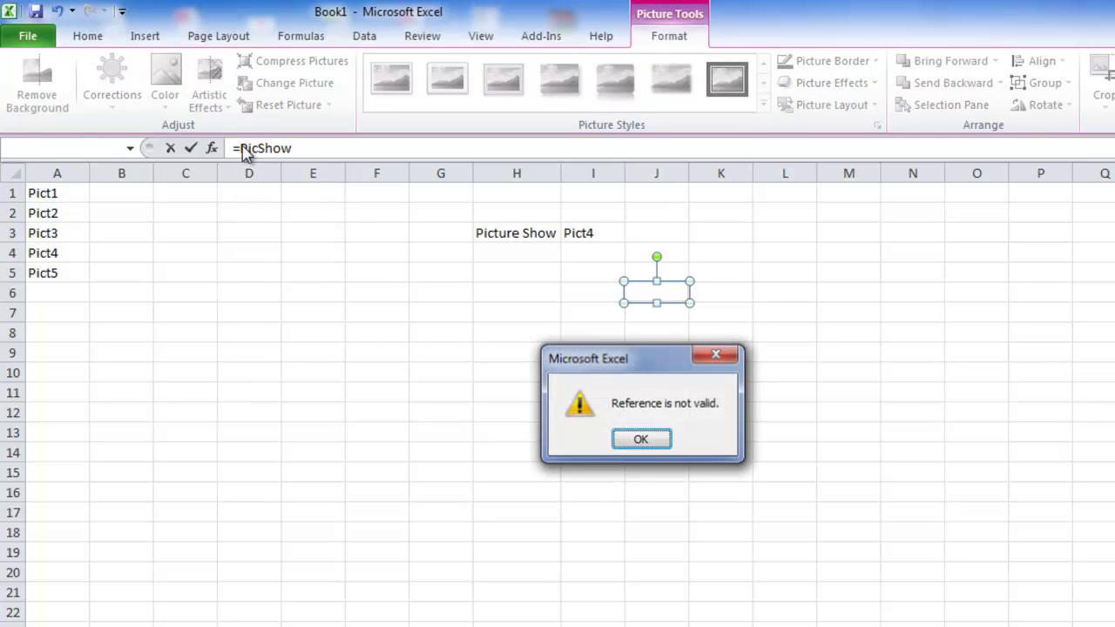
pyautogui.click(635, 444)
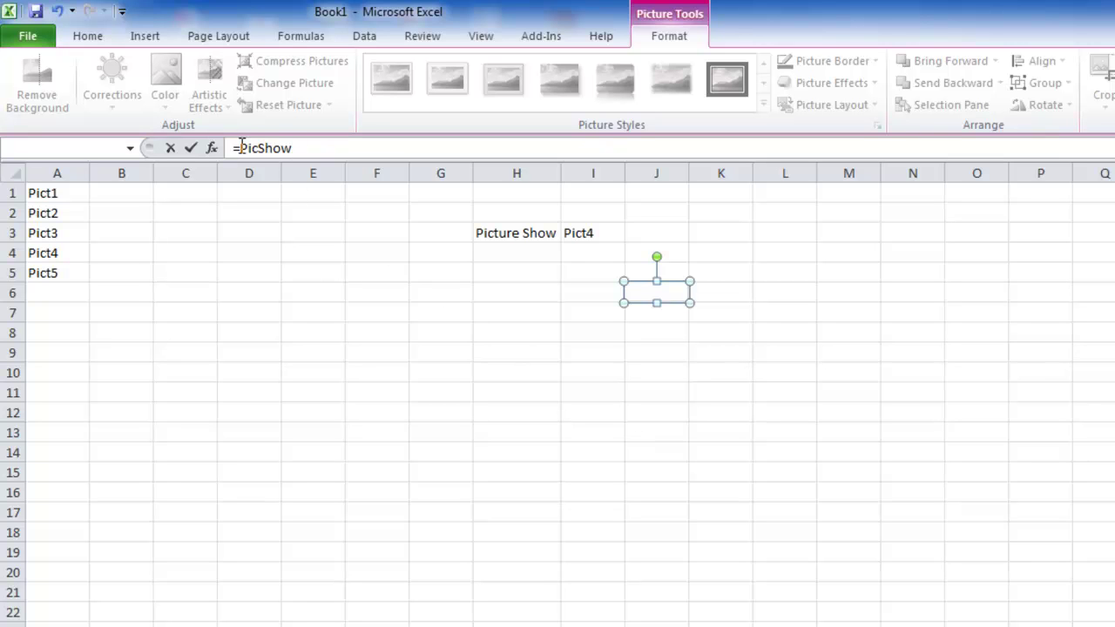
pyautogui.moveTo(241, 149); pyautogui.dragTo(295, 148)
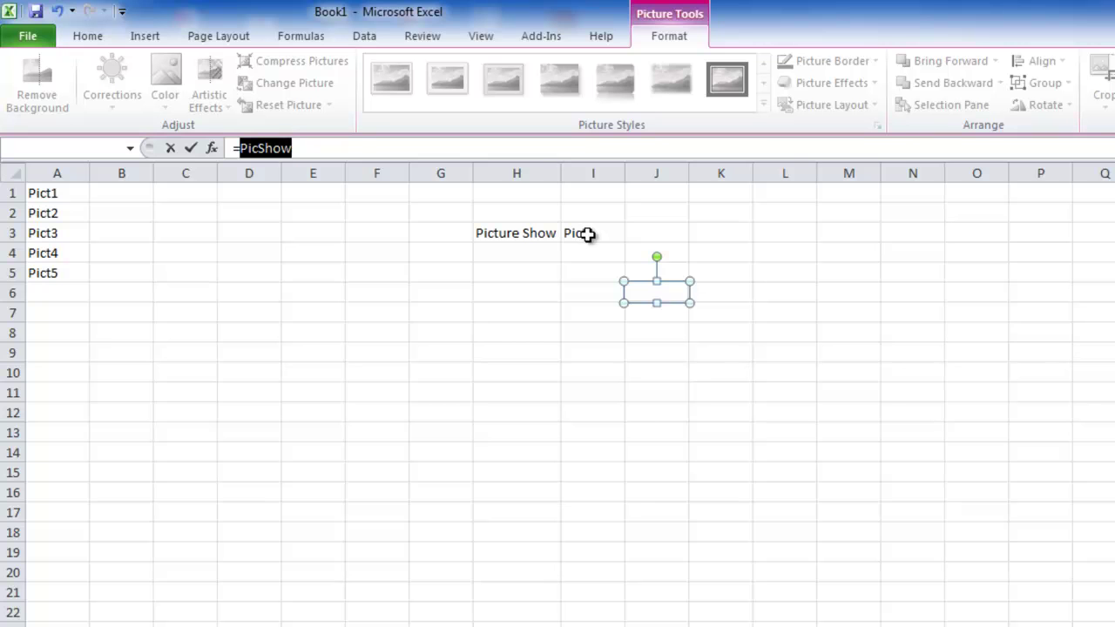
pyautogui.press('Escape')
# - Enter =VLOOKUP(I3,A1:A5,1,0) in G10 so it returns Pict4
pyautogui.click(424, 372)
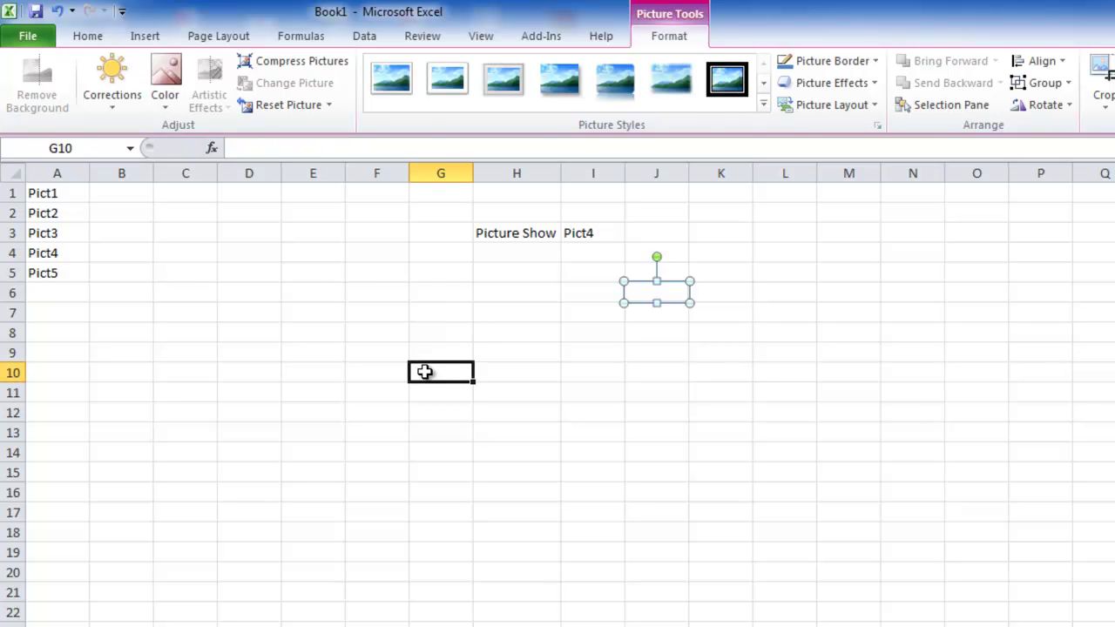
pyautogui.write('=vlo')
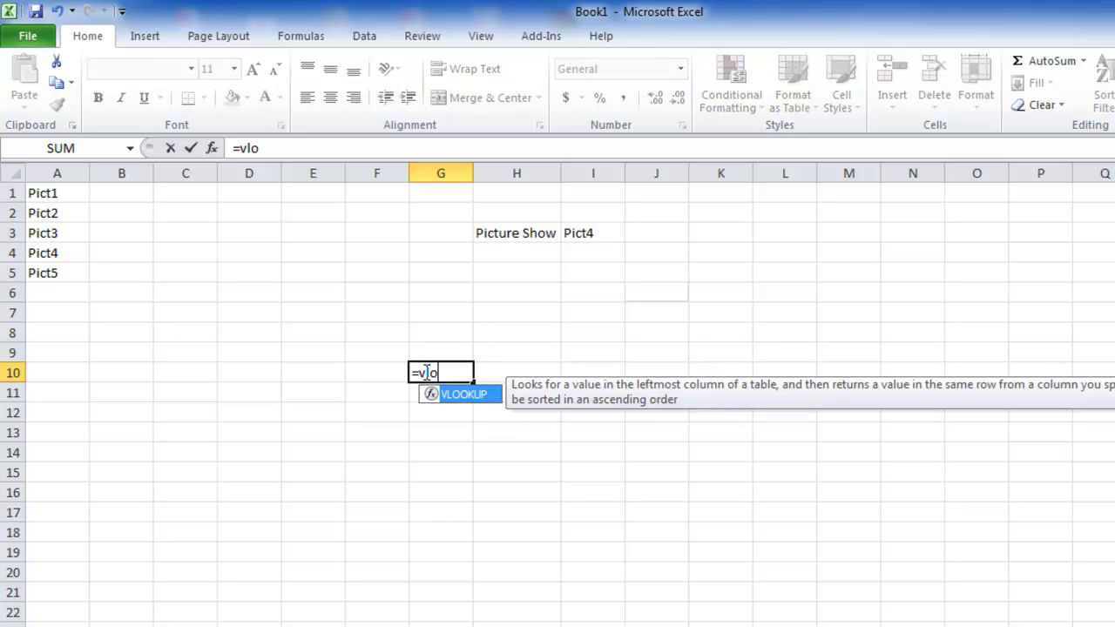
pyautogui.press('Tab')
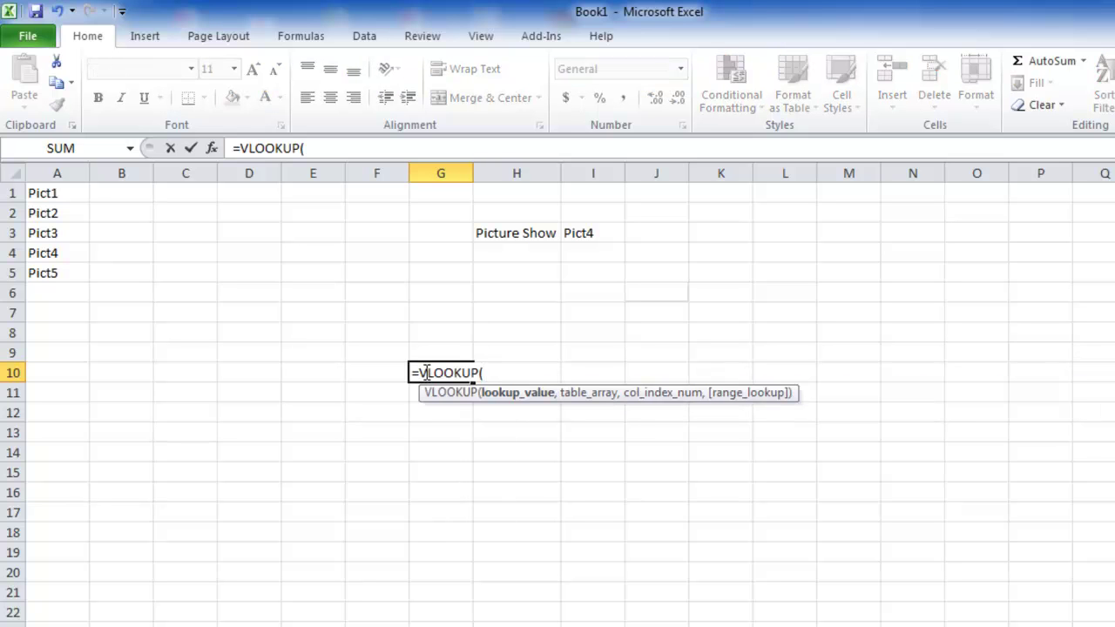
pyautogui.click(599, 234)
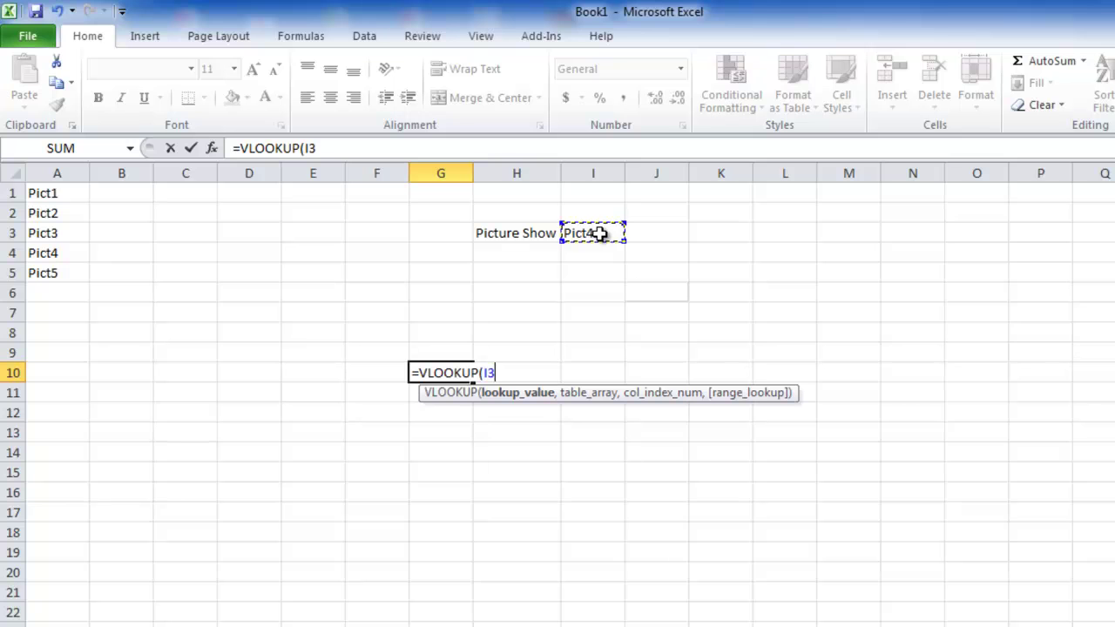
pyautogui.write(',')
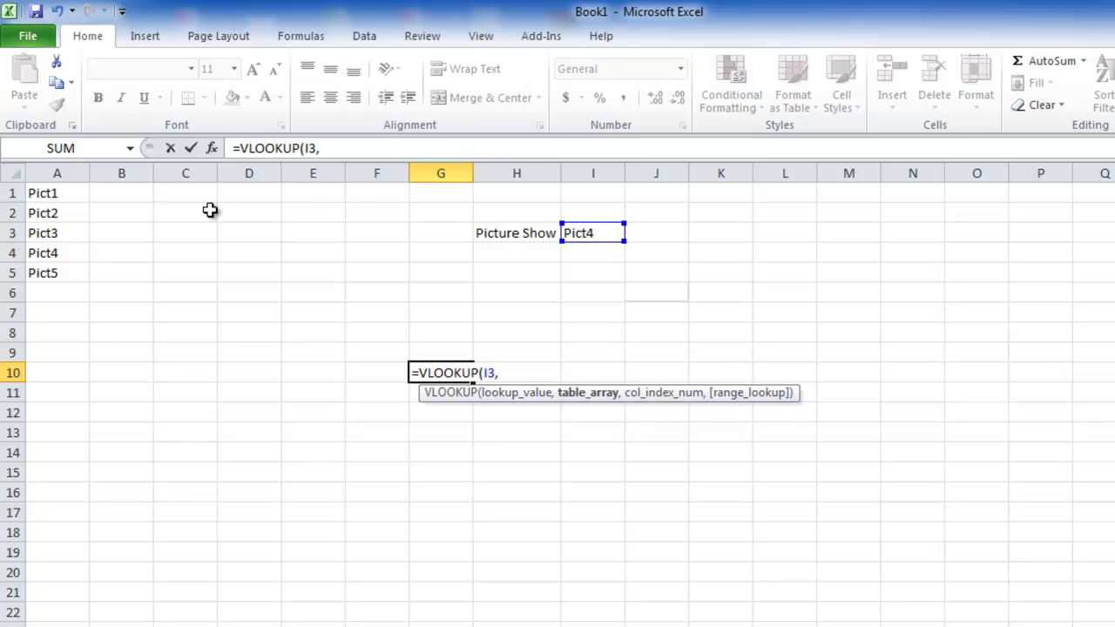
pyautogui.moveTo(74, 194); pyautogui.dragTo(70, 273)
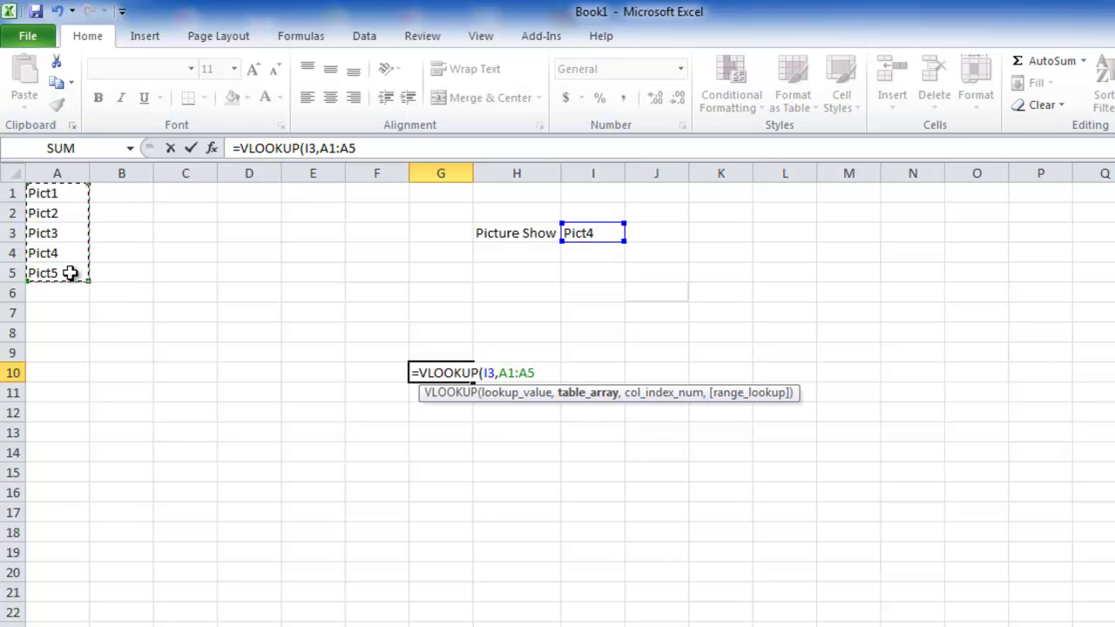
pyautogui.write(',1,0)')
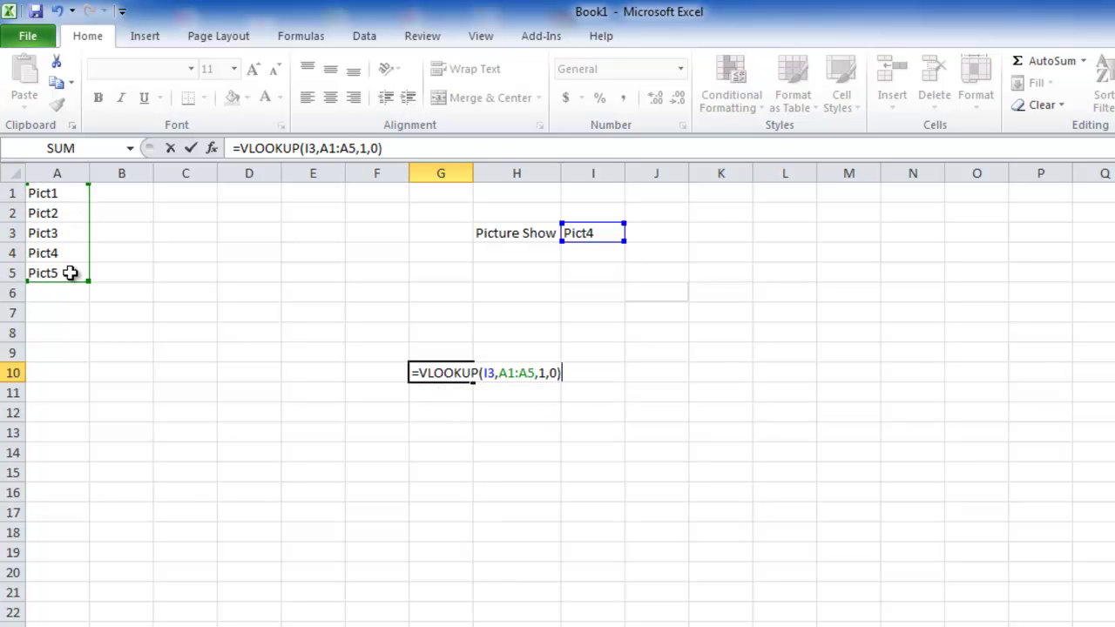
pyautogui.press('Return')
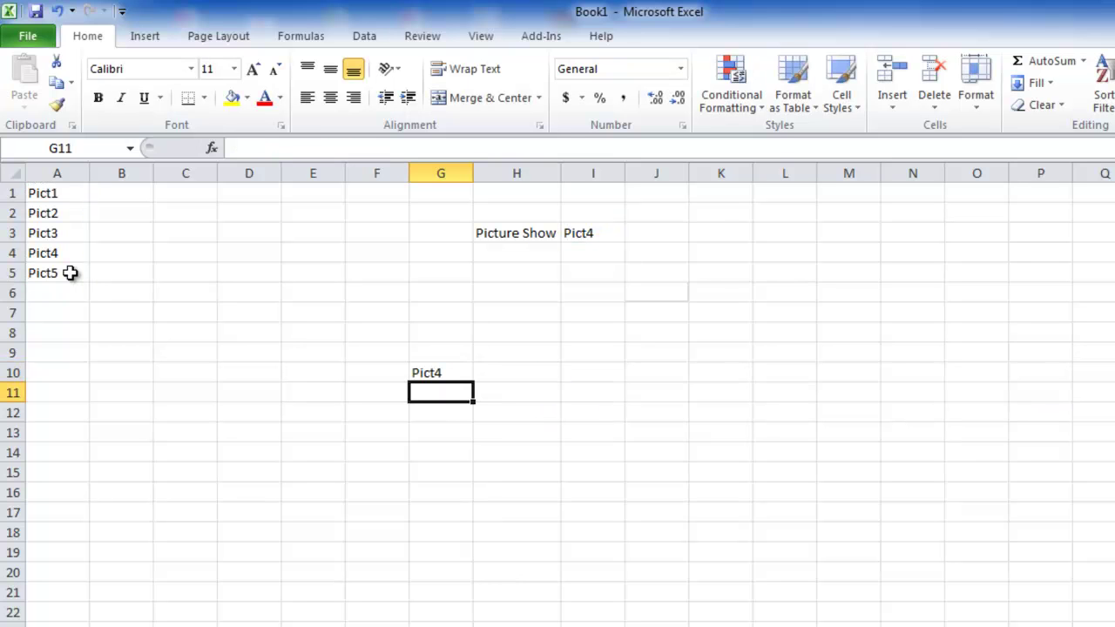
pyautogui.click(460, 373)
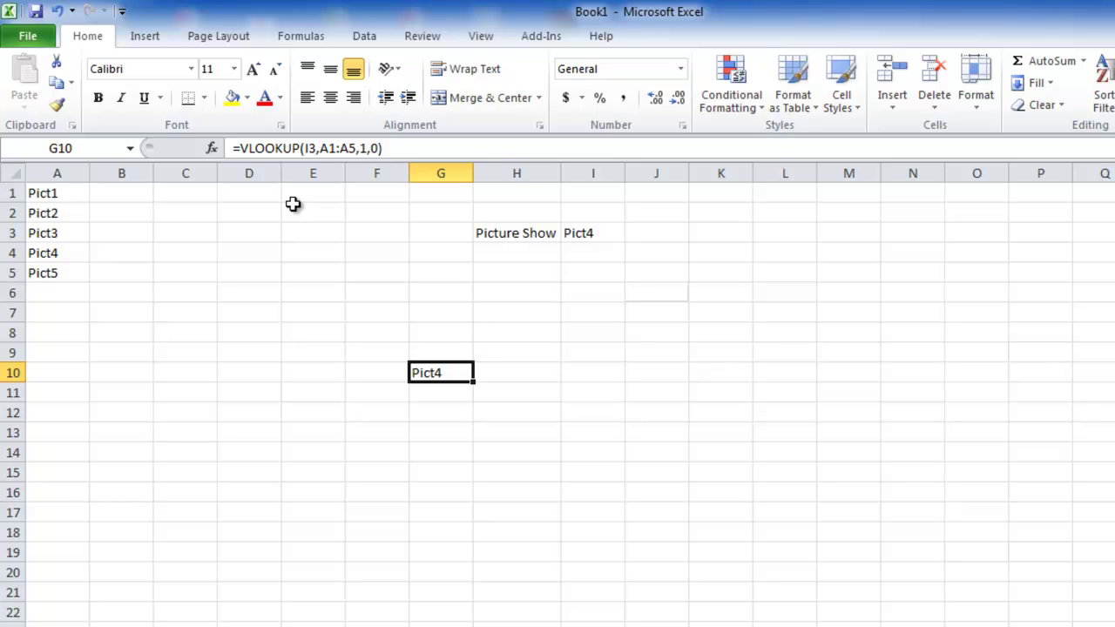
# - Wrap G10 as =INDIRECT(VLOOKUP(I3,A1:A5,1,0)), which gives #VALUE!, and open Name Manager
pyautogui.click(244, 148)
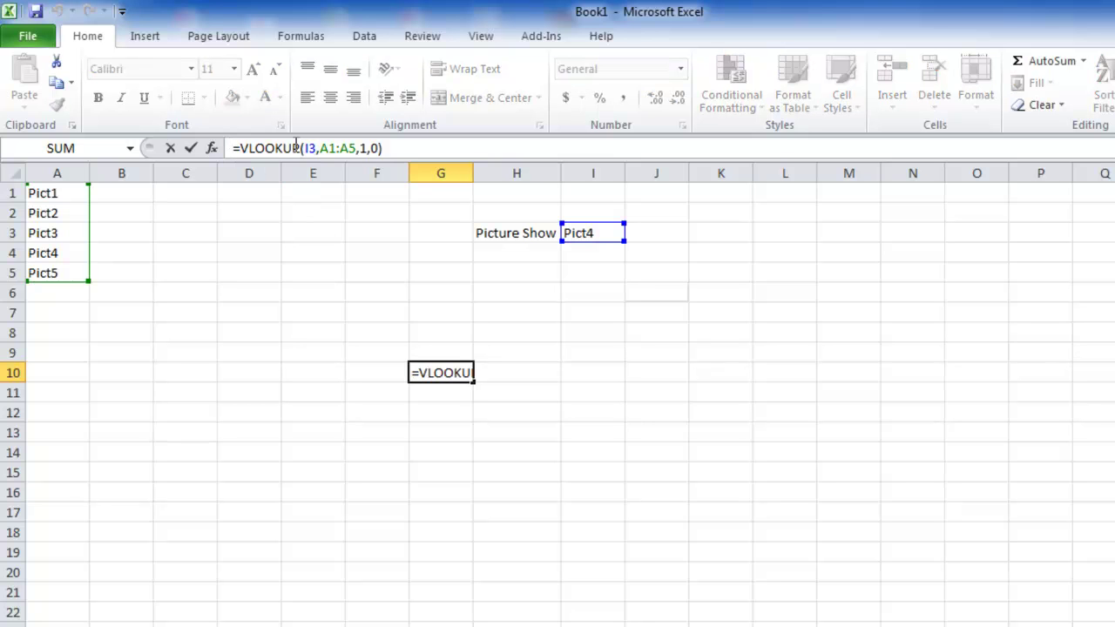
pyautogui.write('indire')
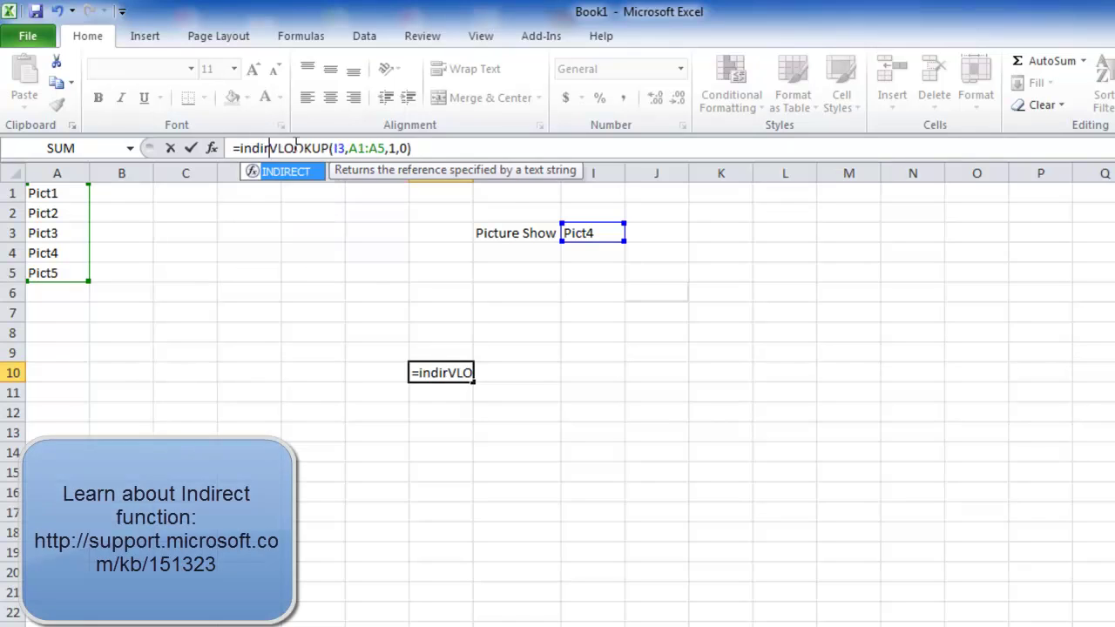
pyautogui.press('Tab')
pyautogui.press('End')
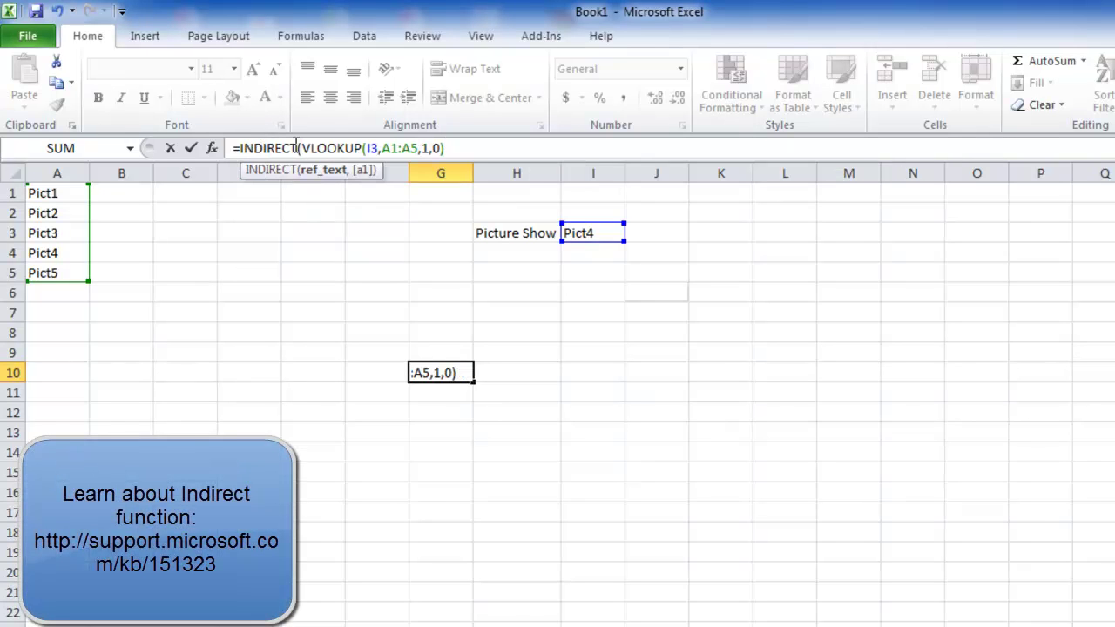
pyautogui.write(')')
pyautogui.press('Return')
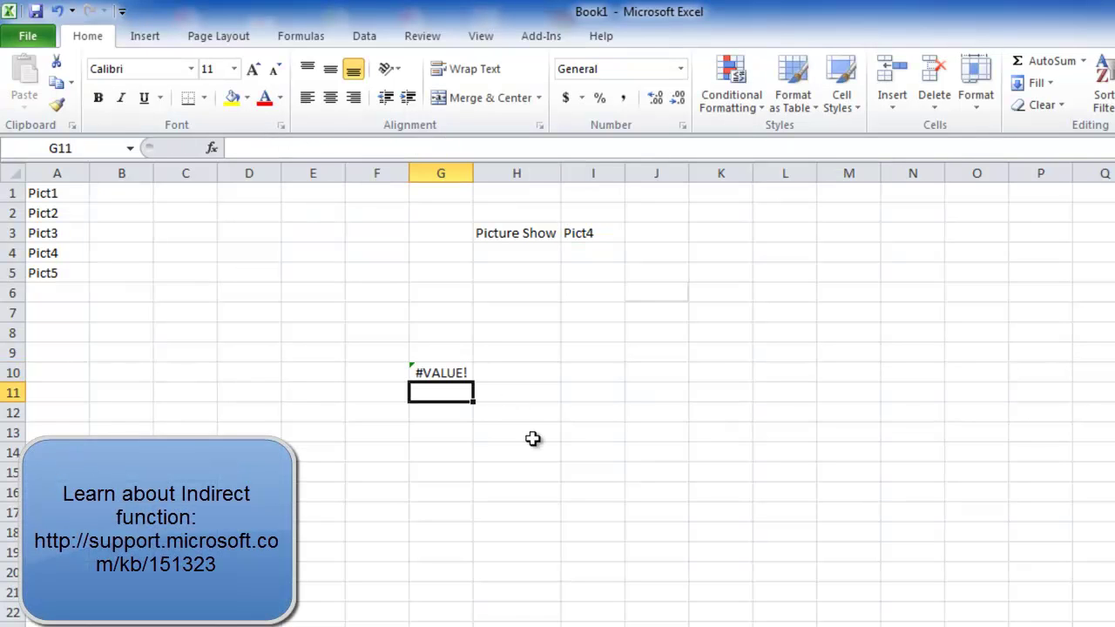
pyautogui.click(443, 370)
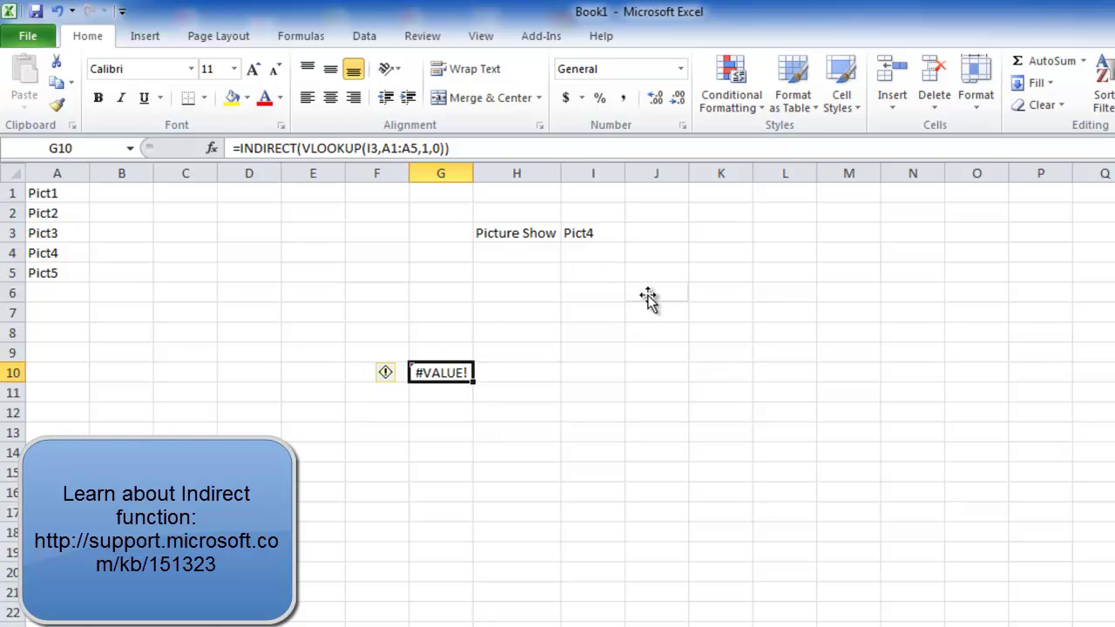
pyautogui.hotkey('ctrl', 'F3')
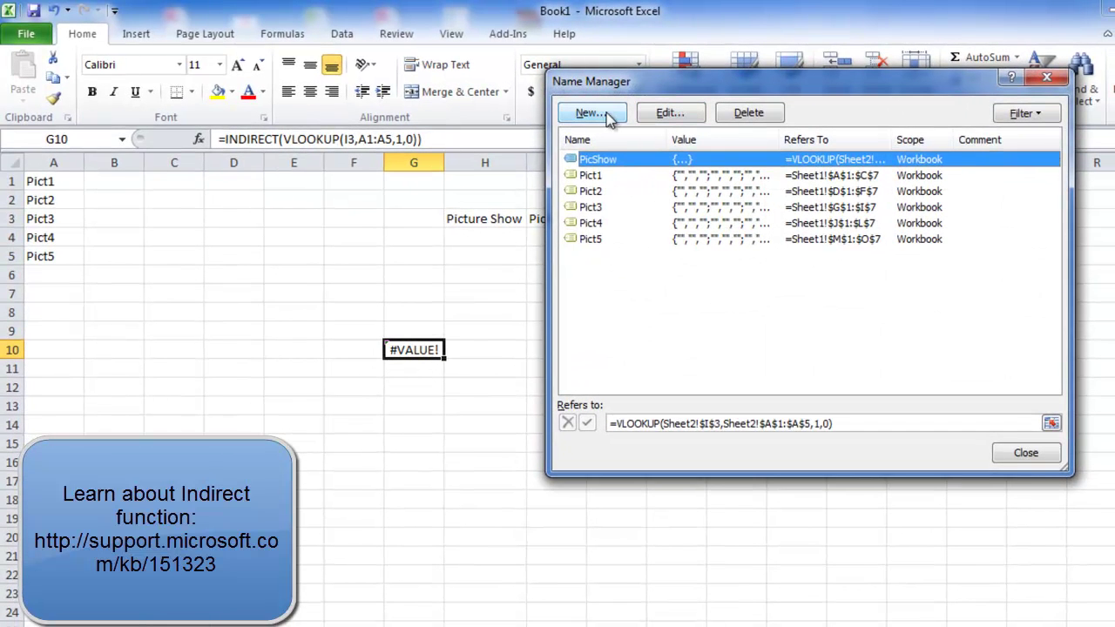
# - Attempt to wrap PicShow's reference in INDIRECT, then undo and cancel the botched edit
pyautogui.click(669, 113)
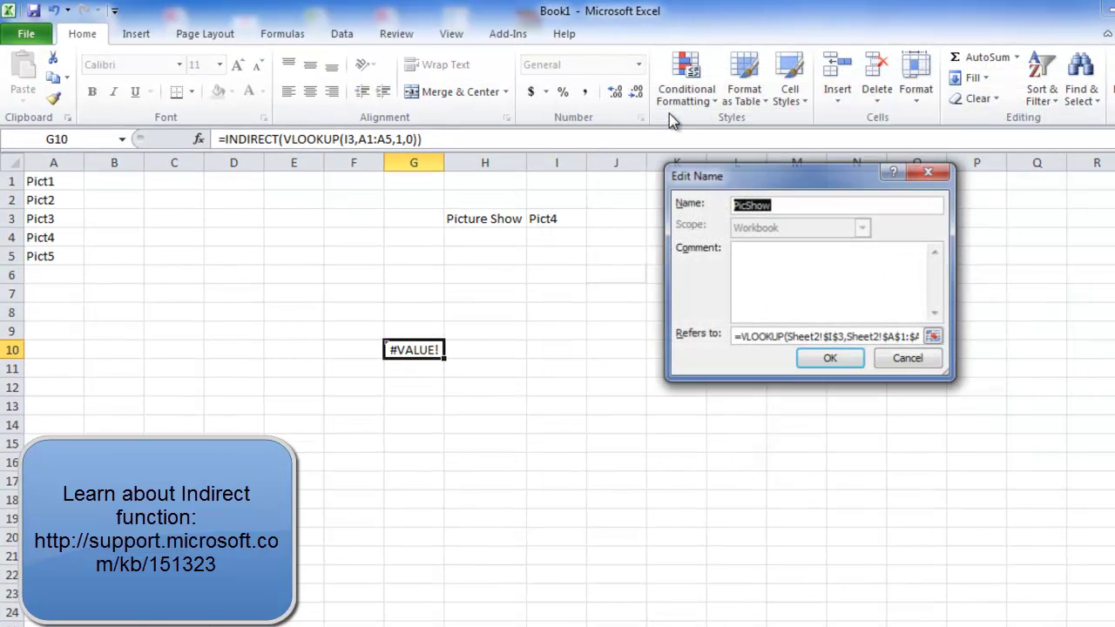
pyautogui.click(740, 337)
pyautogui.write('indirect')
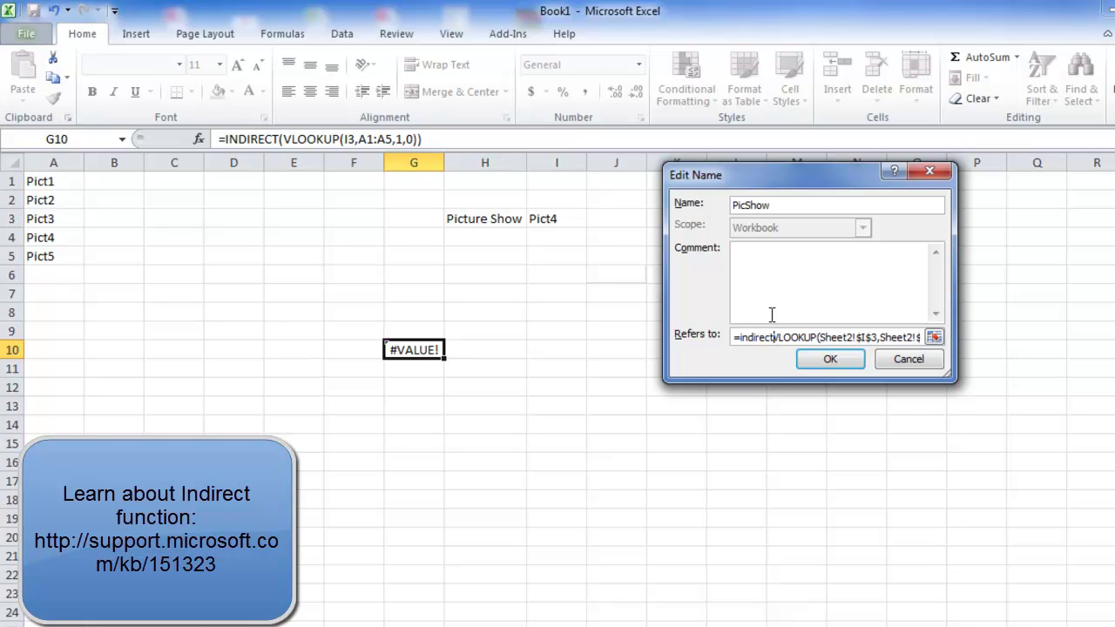
pyautogui.write('()')
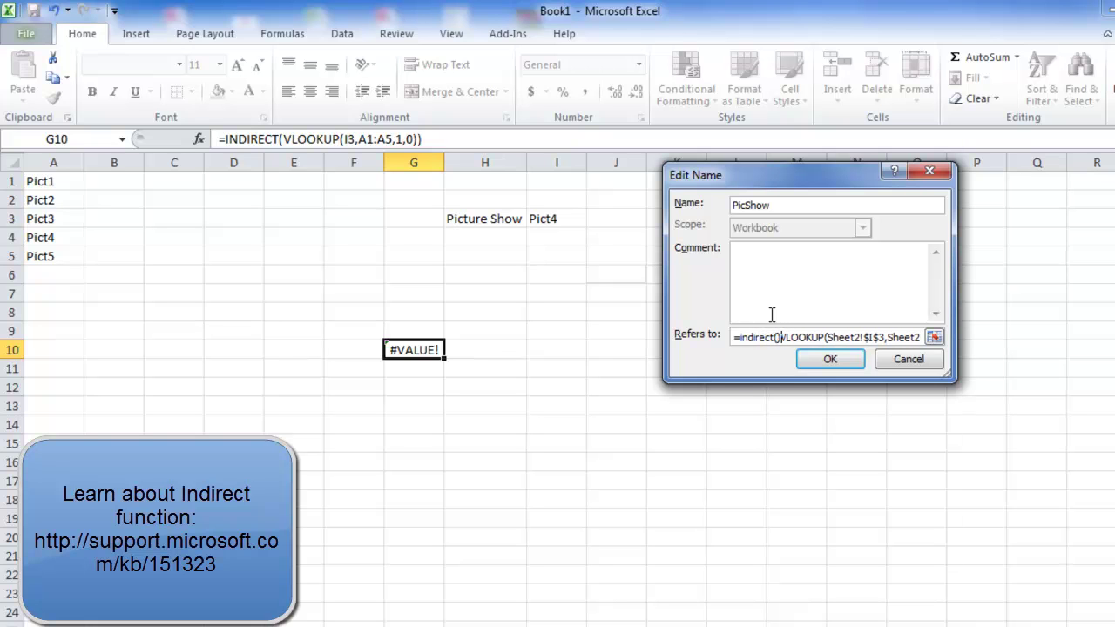
pyautogui.press('BackSpace')
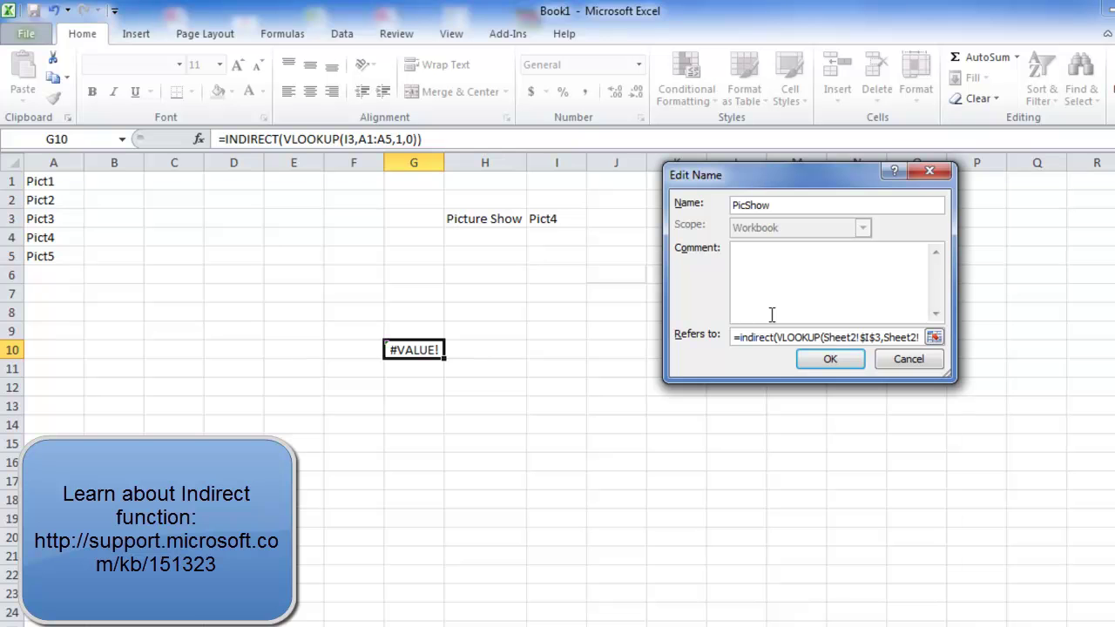
pyautogui.press('pagedown')
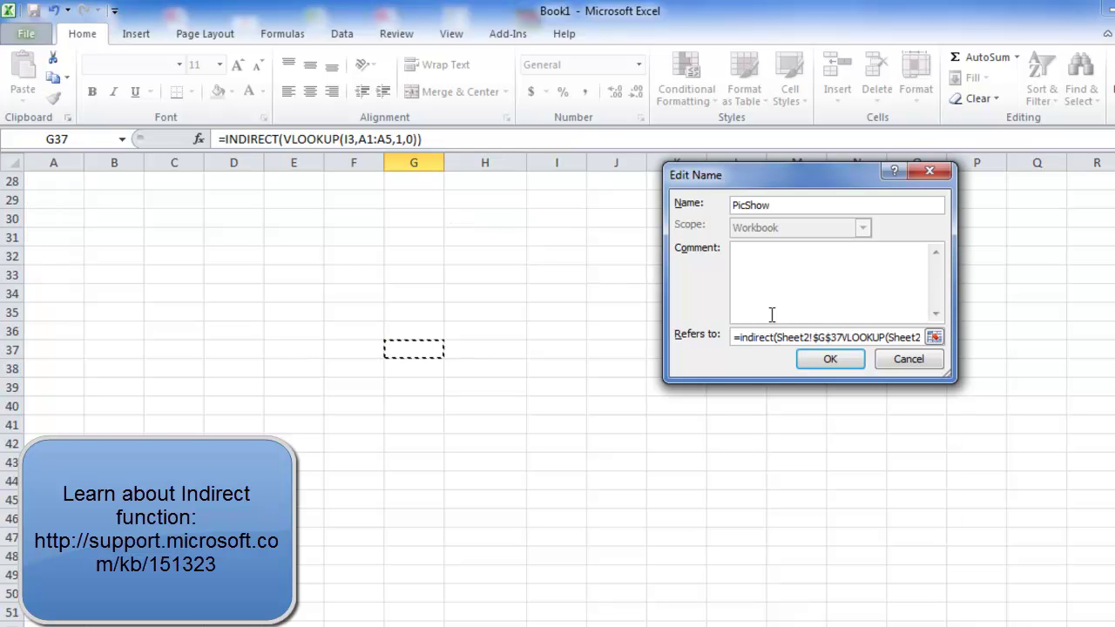
pyautogui.hotkey('ctrl', 'z')
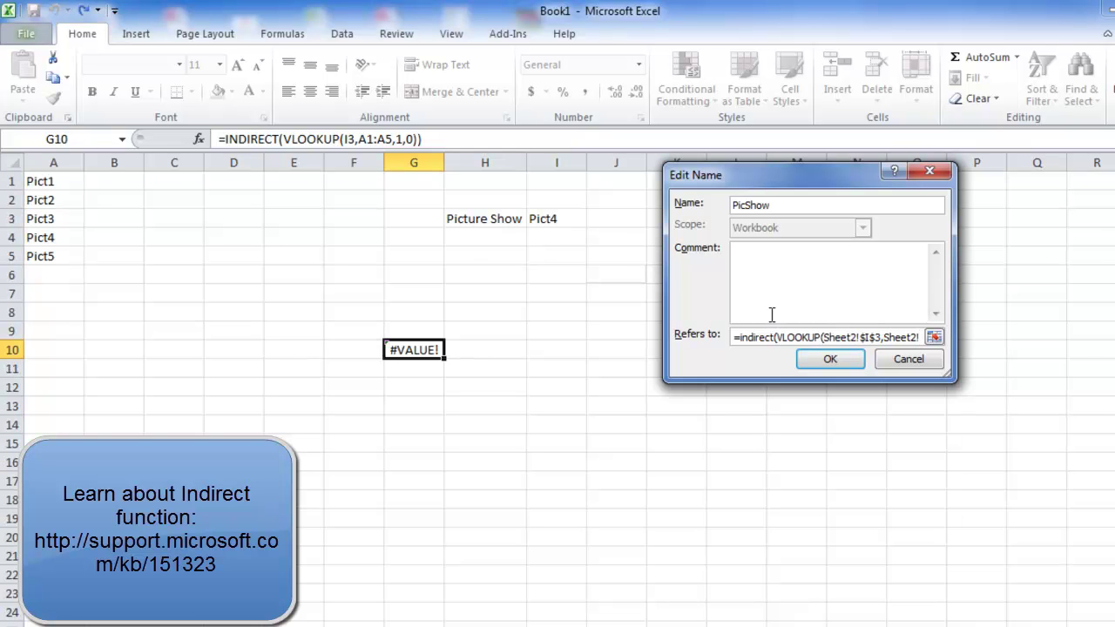
pyautogui.press('Escape')
# - Redefine PicShow as =INDIRECT(VLOOKUP(Sheet2!$I$3,Sheet2!$A$1:$A$5,1,0))
pyautogui.click(669, 113)
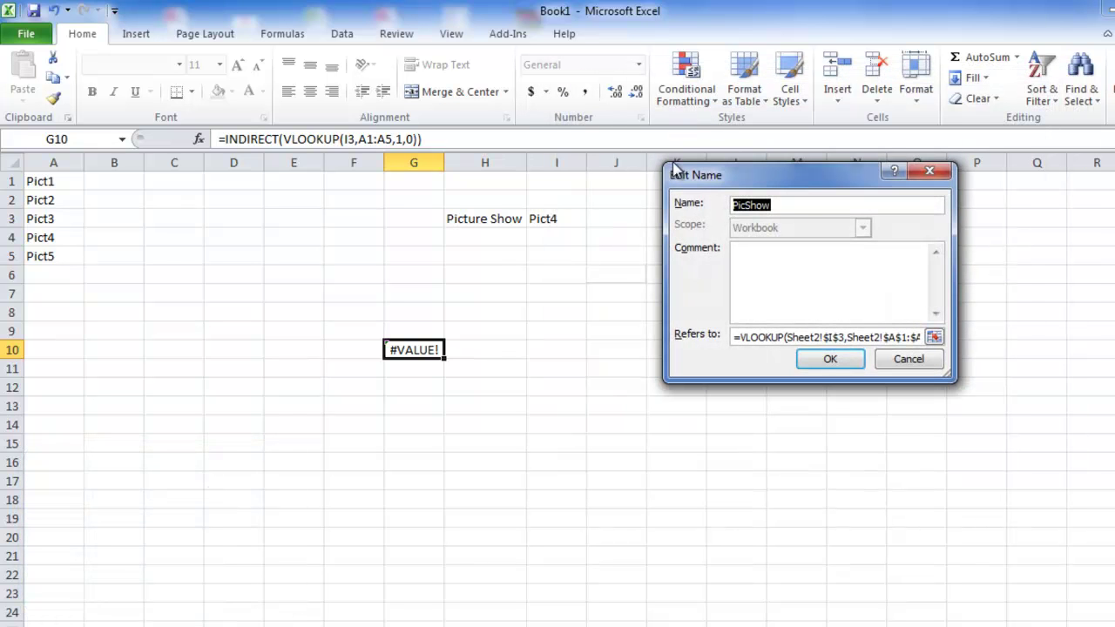
pyautogui.click(742, 338)
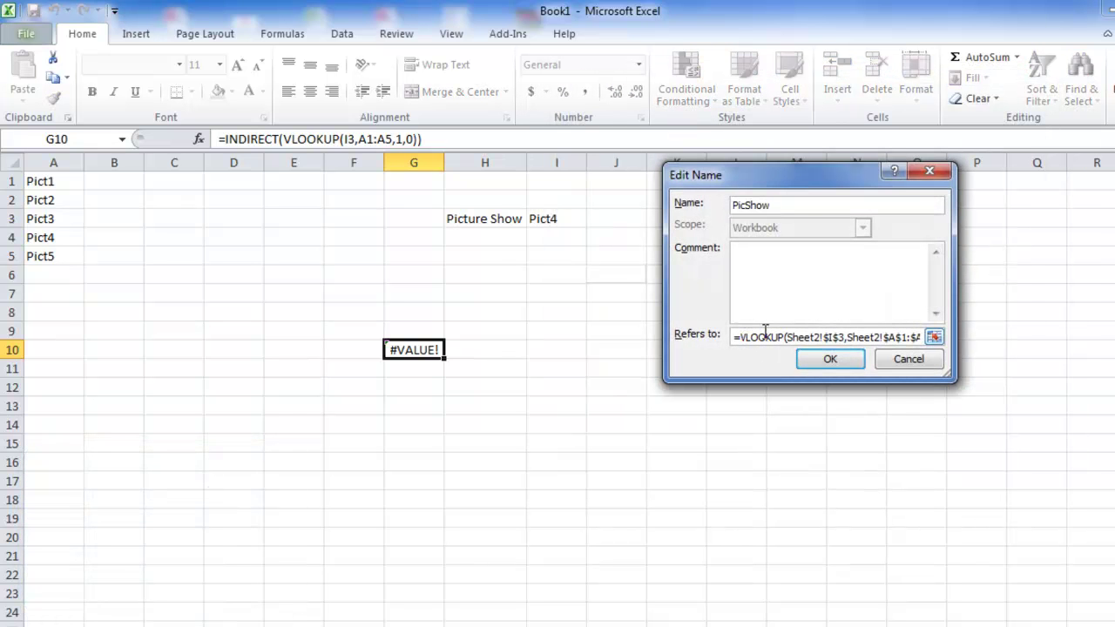
pyautogui.write('indirect')
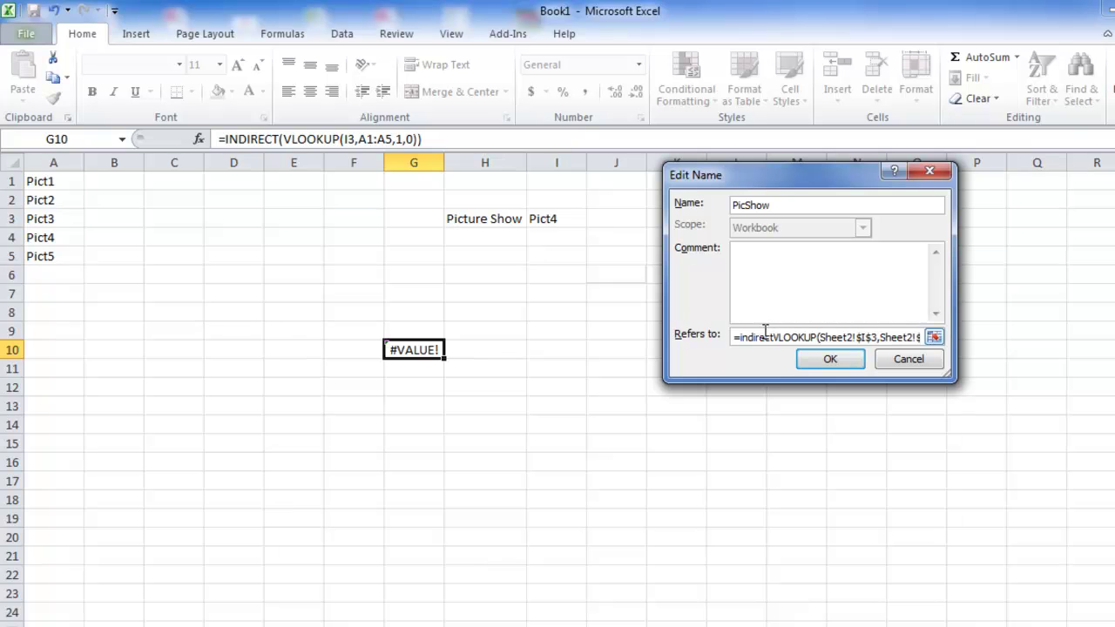
pyautogui.write('(')
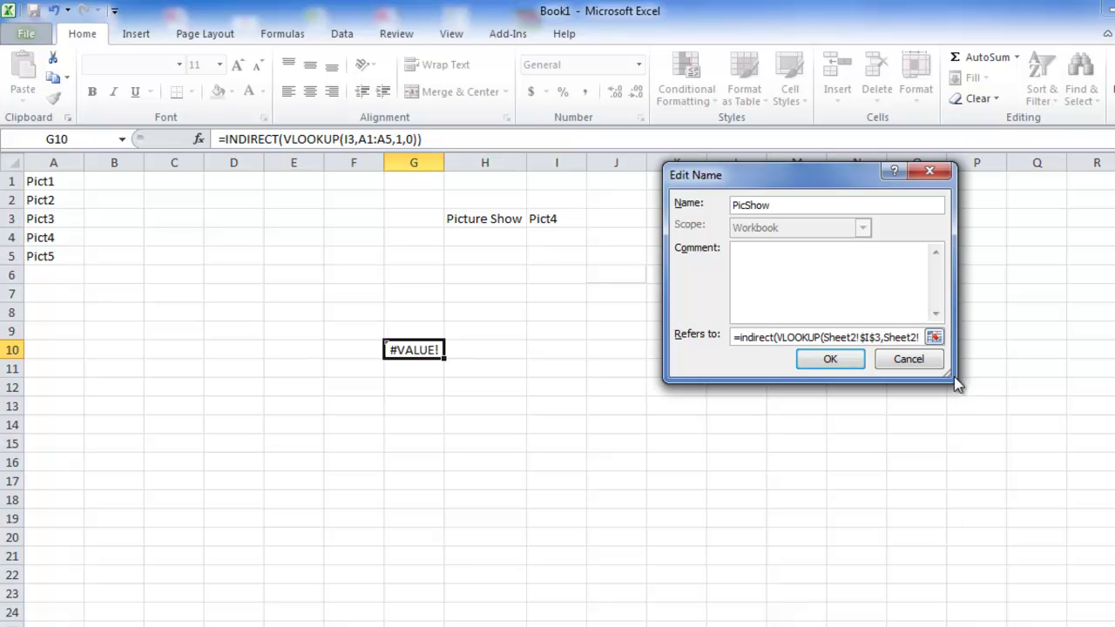
pyautogui.click(875, 338)
pyautogui.hotkey('shift', 'Home')
pyautogui.hotkey('shift', 'End')
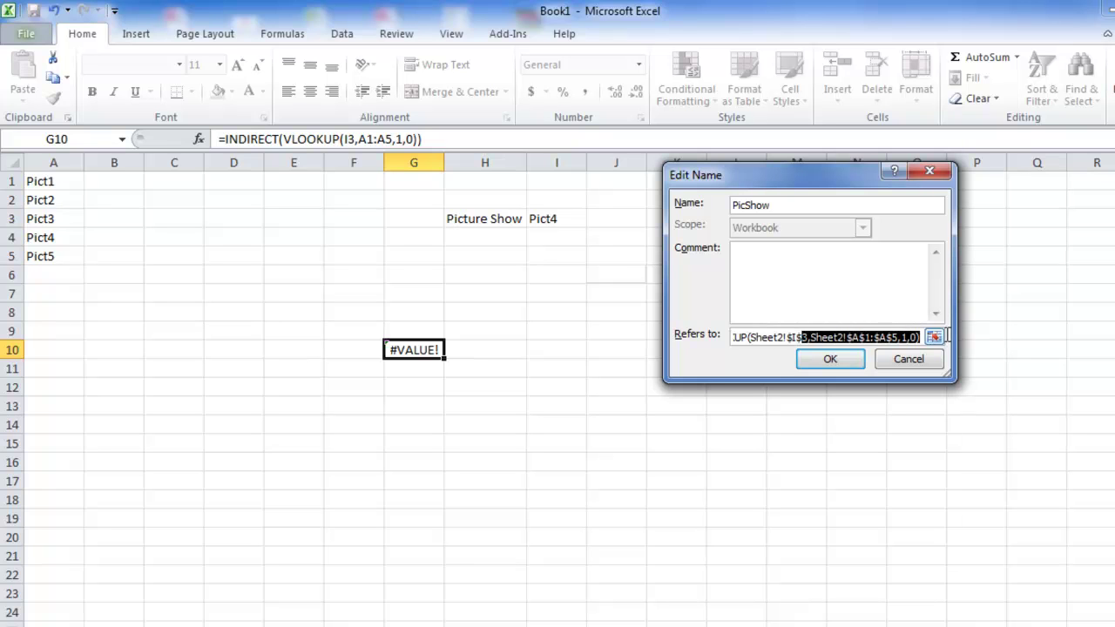
pyautogui.press('End')
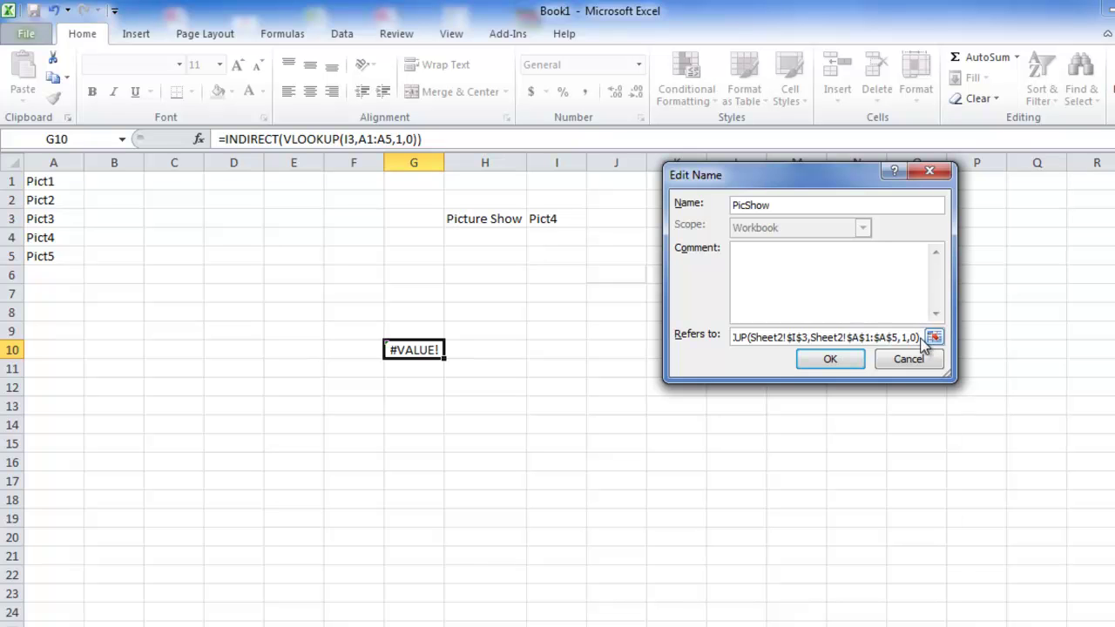
pyautogui.write(')')
pyautogui.press('Return')
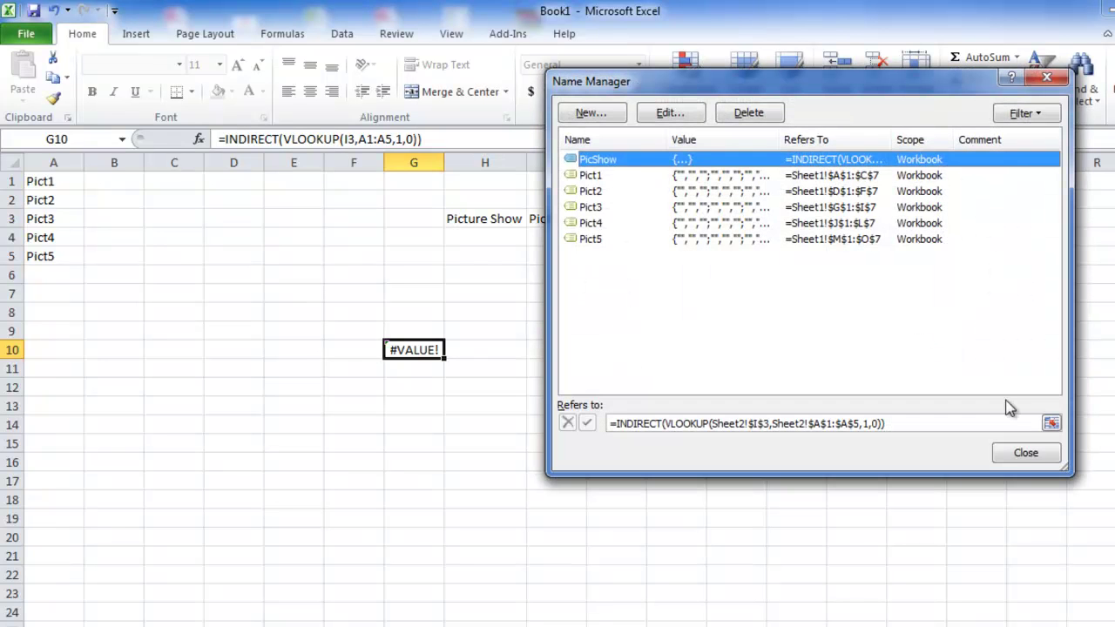
# - Close Name Manager and change the linked picture's formula from =$I$6 to =PicShow
pyautogui.click(1023, 460)
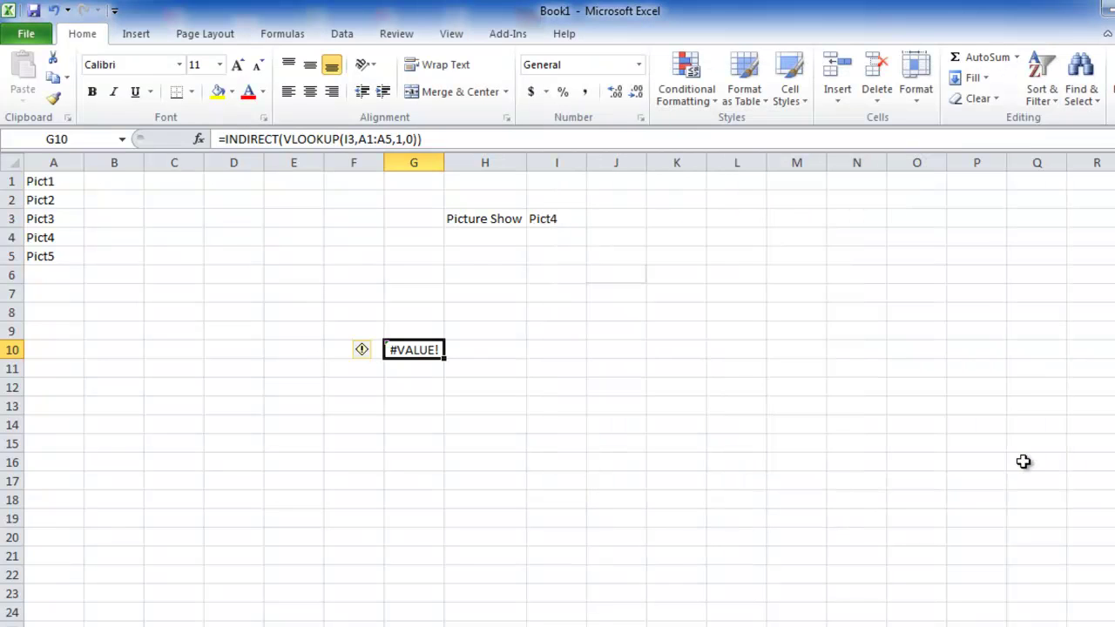
pyautogui.click(627, 272)
pyautogui.moveTo(281, 136); pyautogui.dragTo(226, 136)
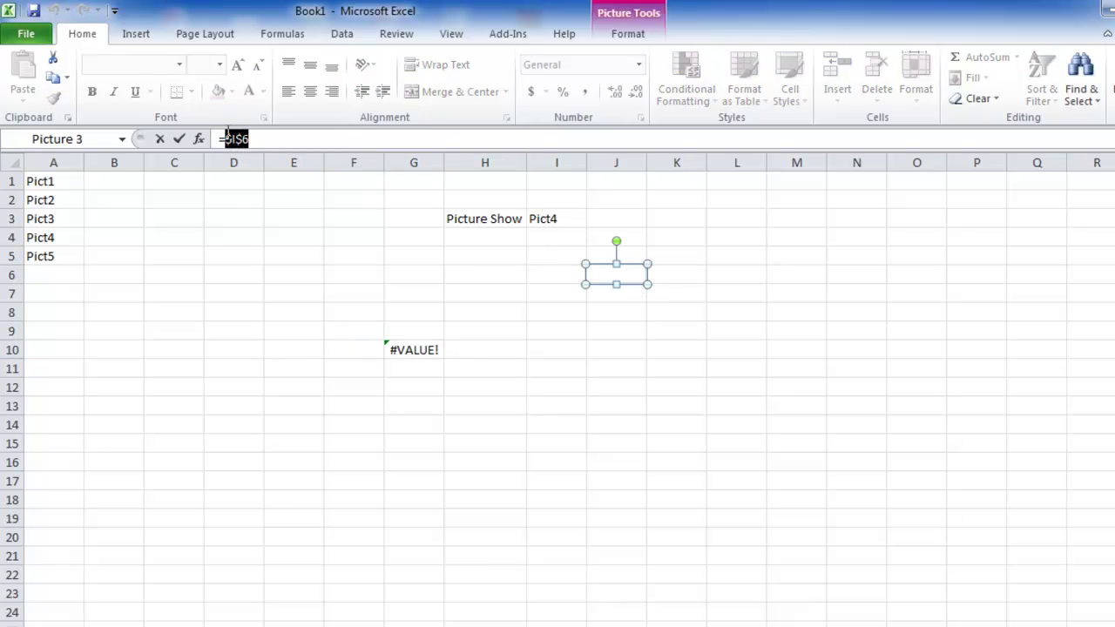
pyautogui.write('Pic')
pyautogui.press('Tab')
pyautogui.press('Return')
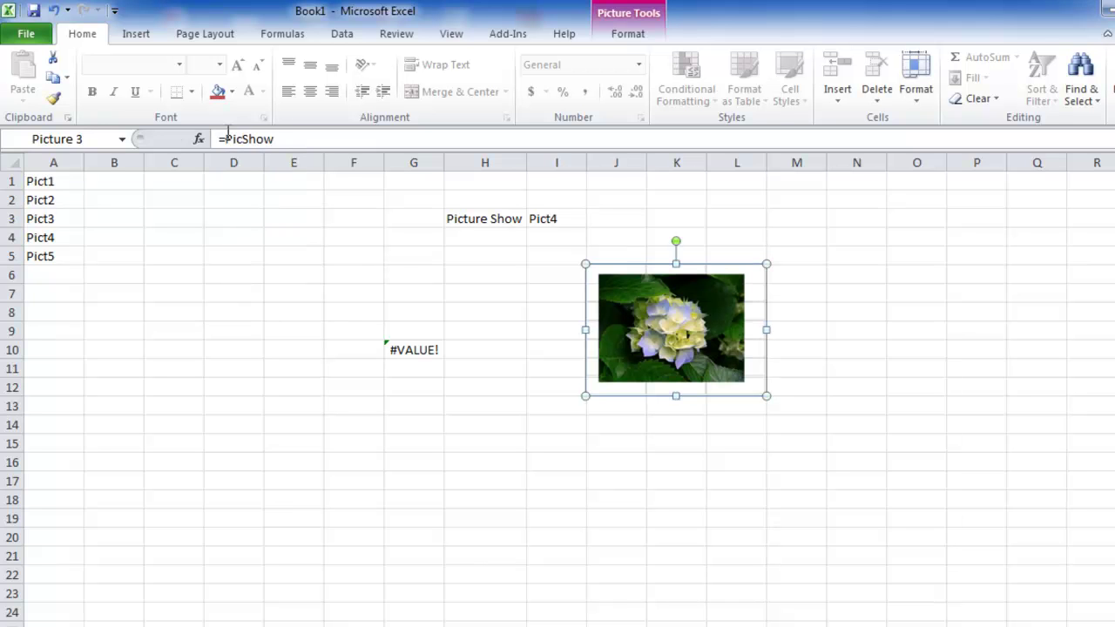
# - Test the I3 dropdown: Pict2 shows the koala, Pict5 shows the desert
pyautogui.click(583, 219)
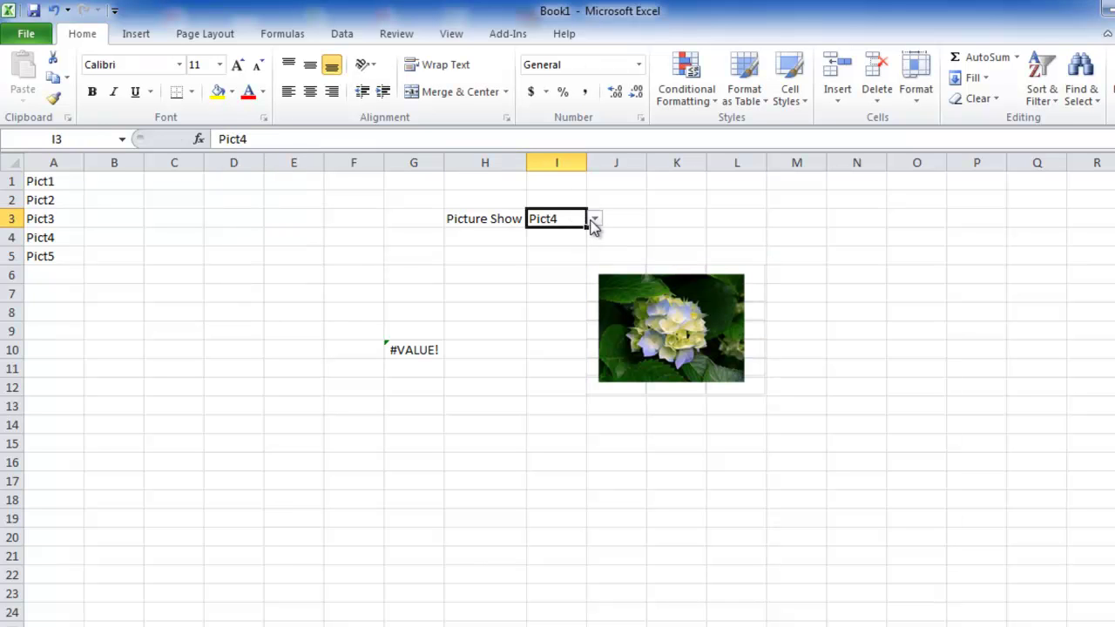
pyautogui.click(594, 221)
pyautogui.click(552, 246)
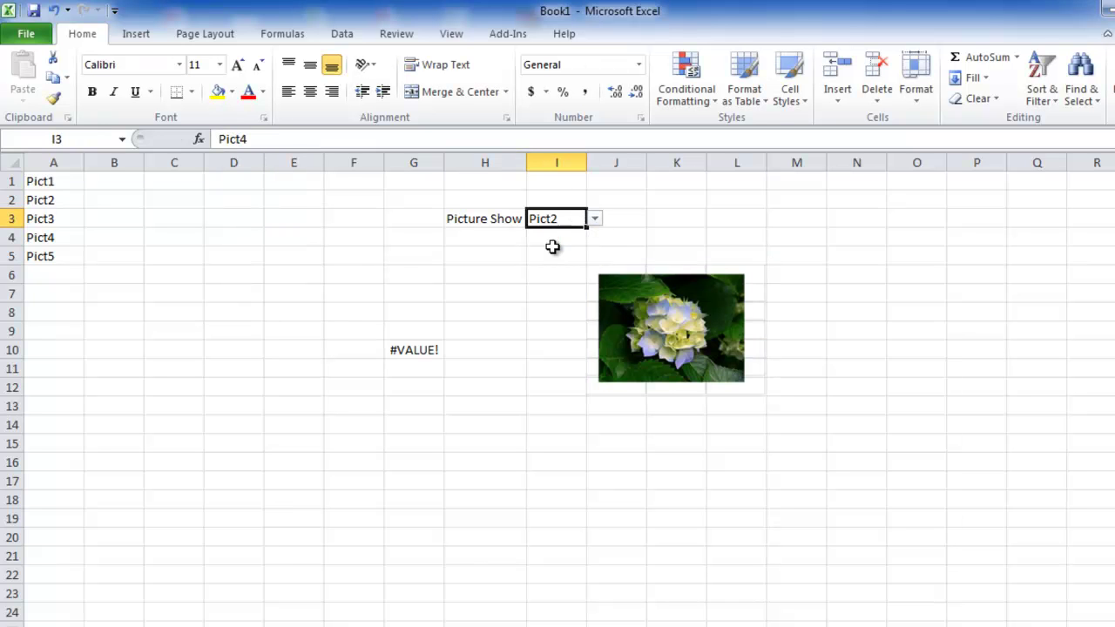
pyautogui.click(594, 221)
pyautogui.click(556, 283)
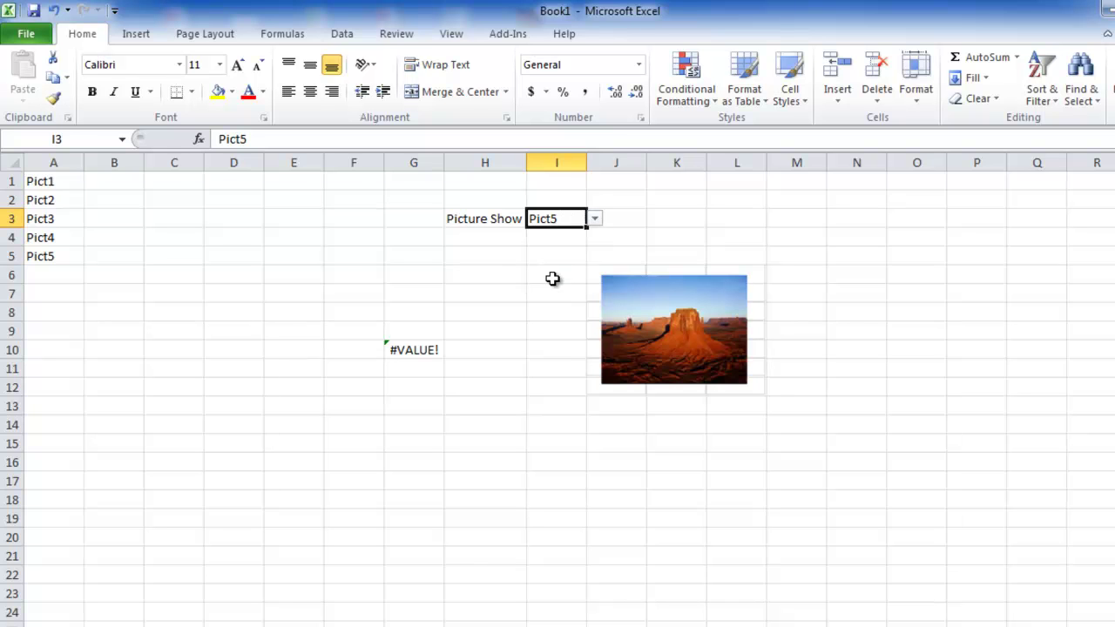
pyautogui.click(656, 319)
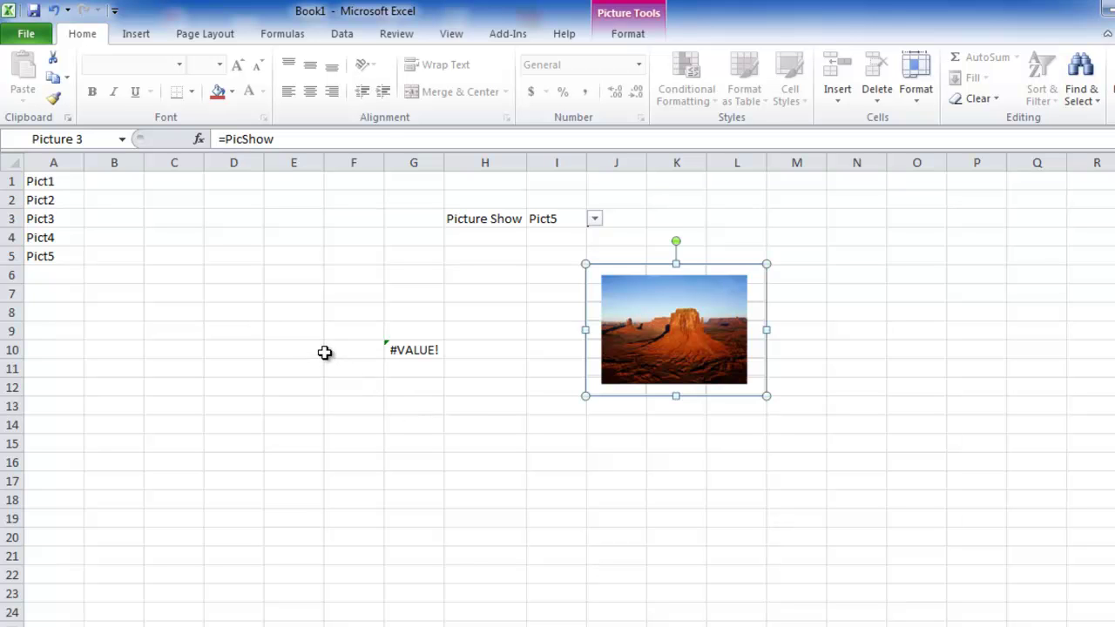
# - Clear G10's test formula and type Data validation, Name range, Vlookup, Indirect into C10:C13
pyautogui.click(397, 351)
pyautogui.press('Delete')
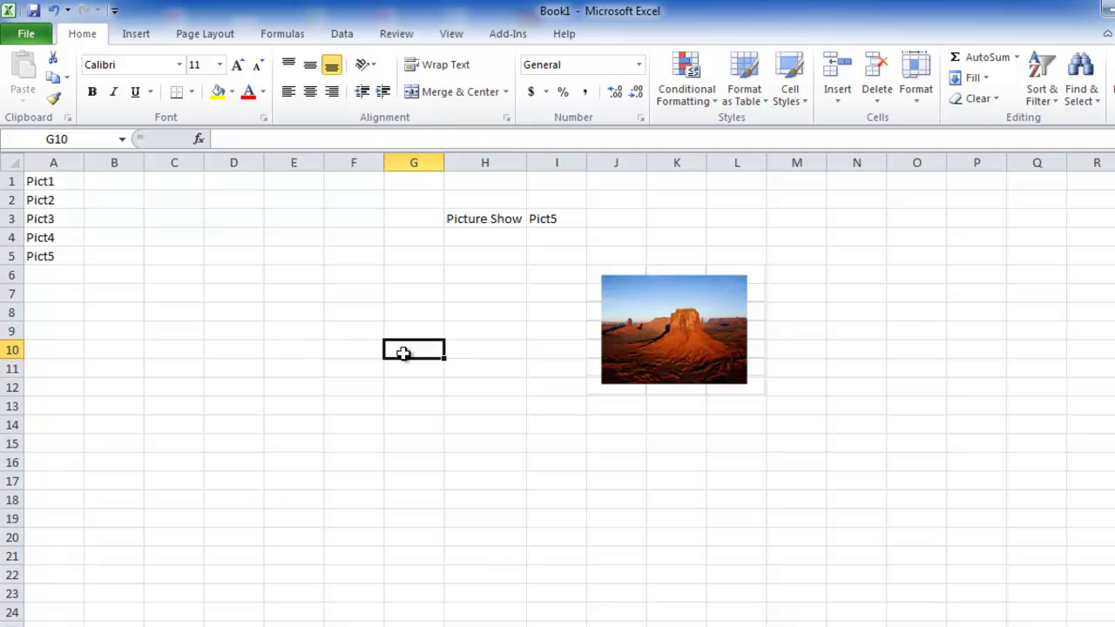
pyautogui.click(186, 349)
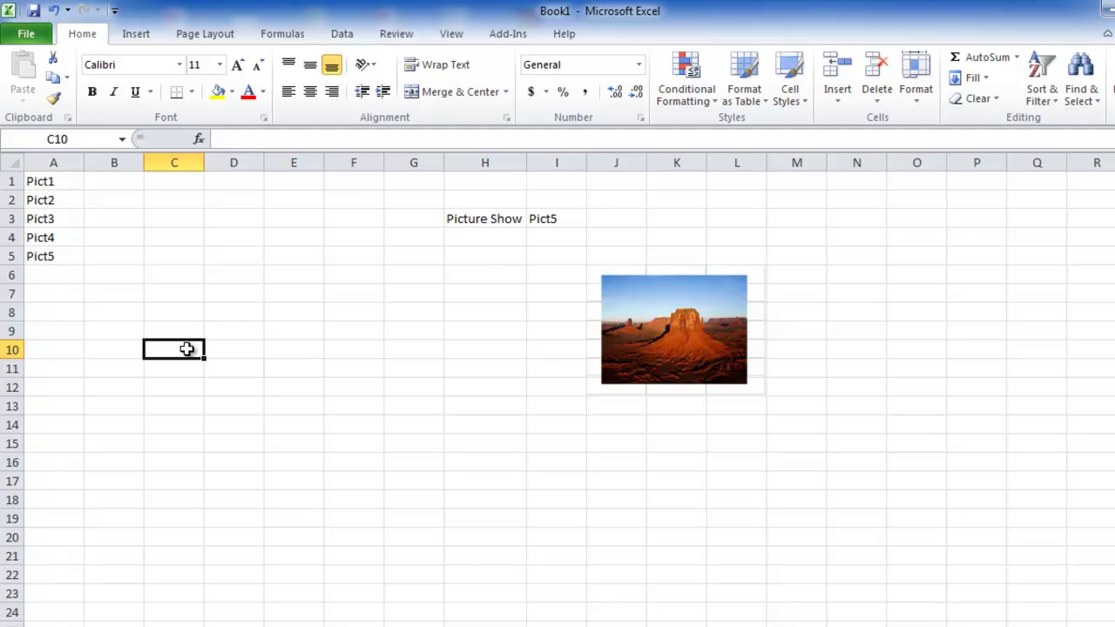
pyautogui.write('Data')
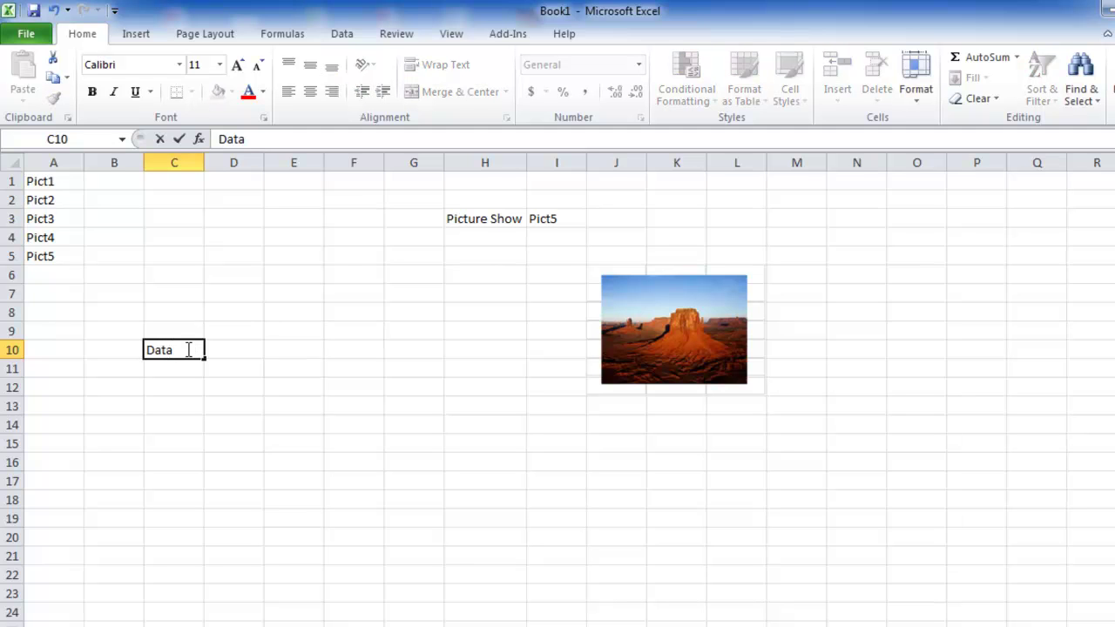
pyautogui.write(' validat')
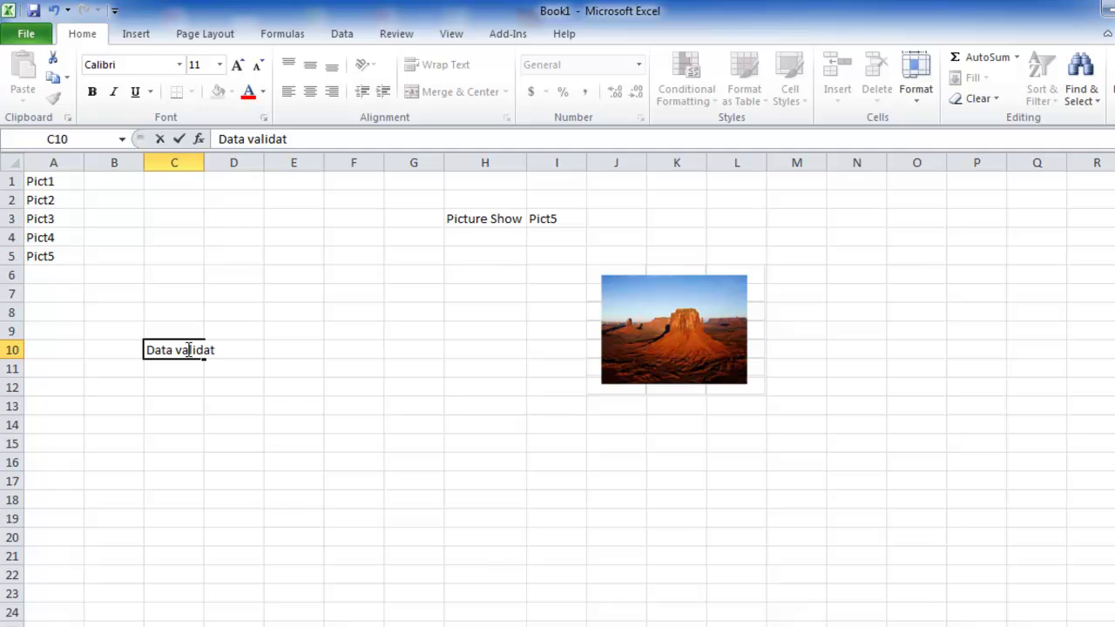
pyautogui.write('ion')
pyautogui.press('Return')
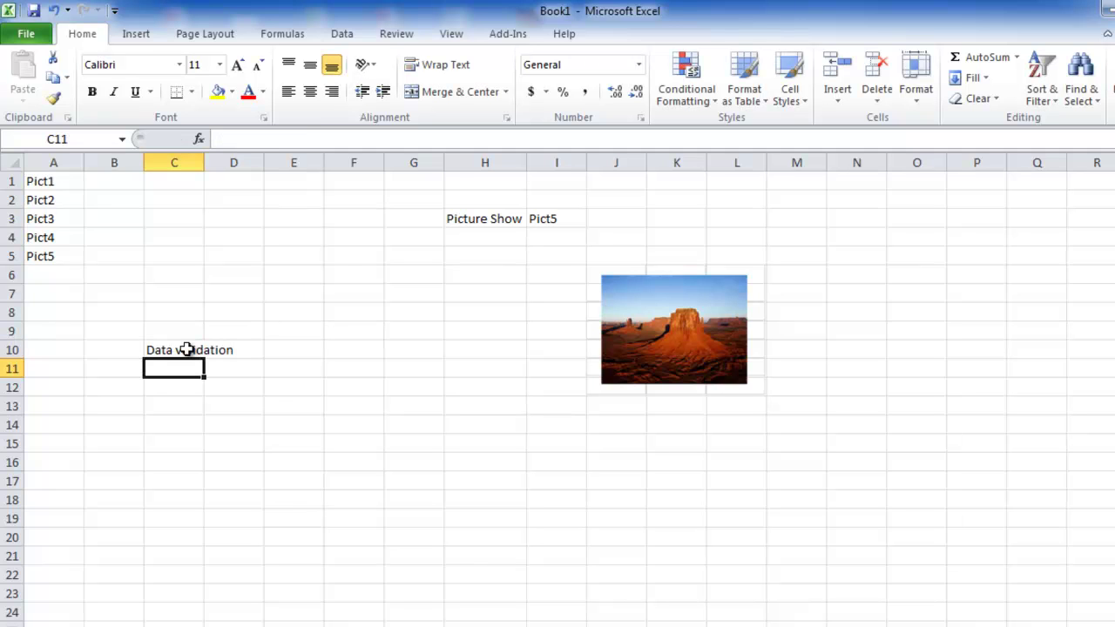
pyautogui.write('N')
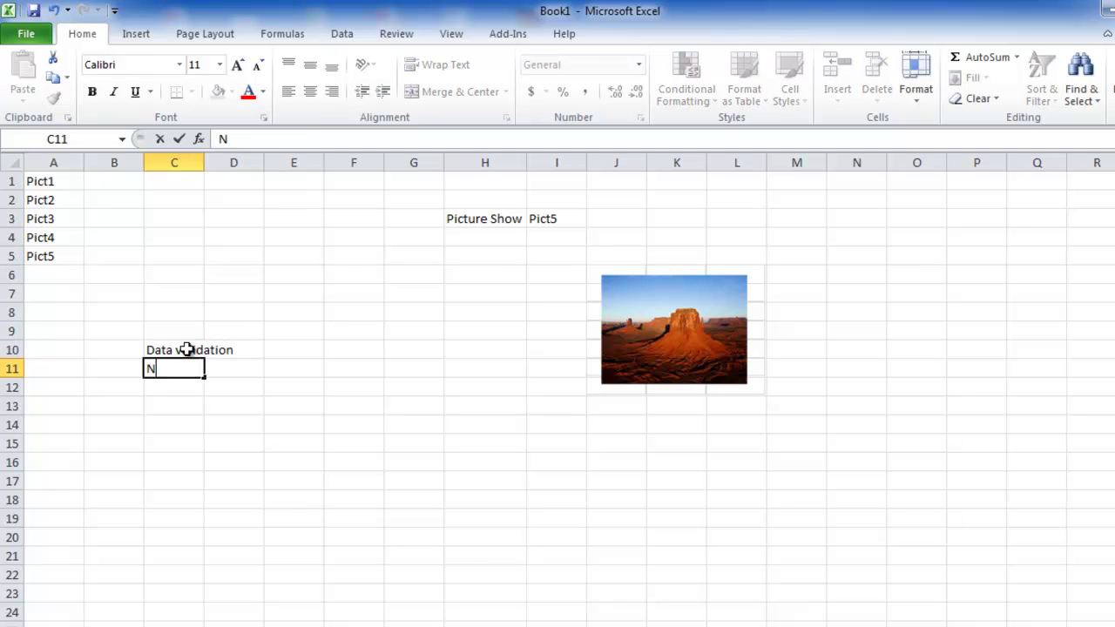
pyautogui.write('ame range')
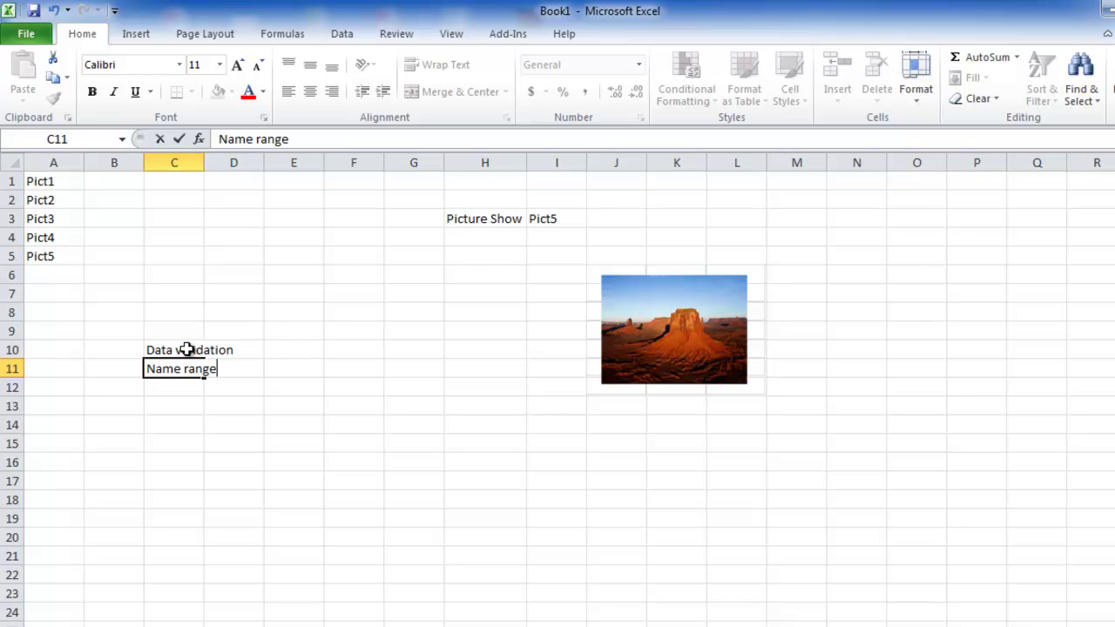
pyautogui.press('Return')
pyautogui.write('Vlookup')
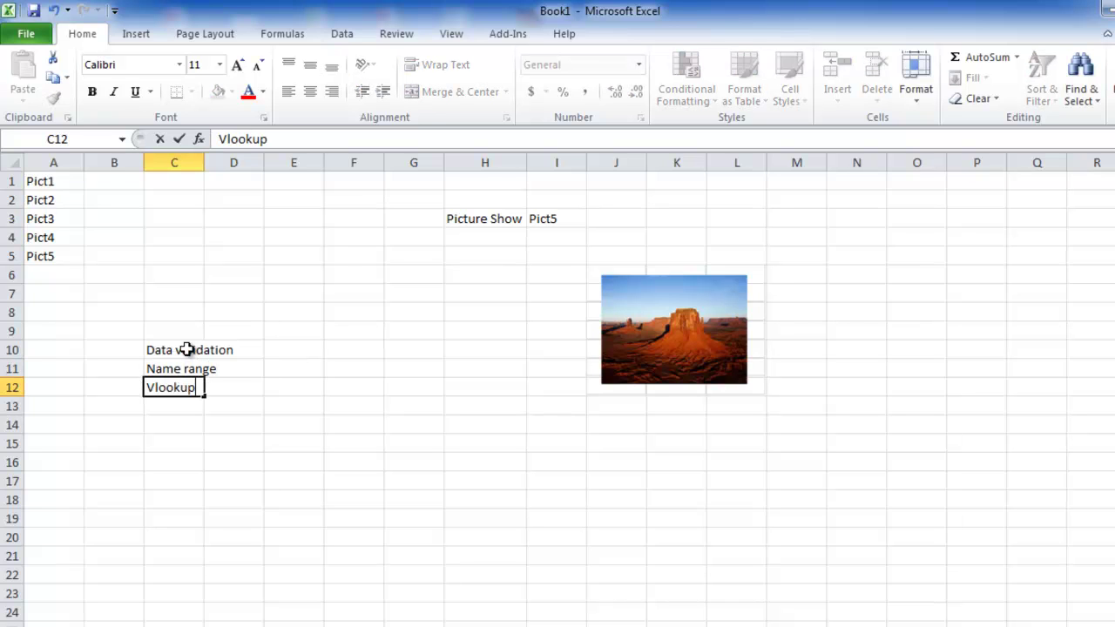
pyautogui.press('Return')
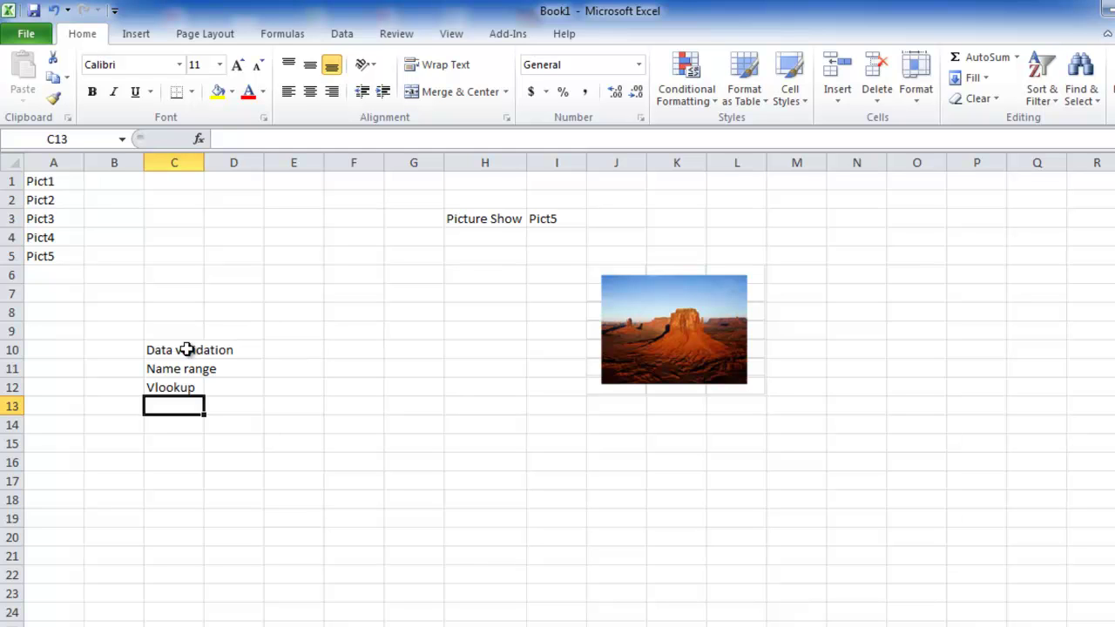
pyautogui.write('Indirect')
pyautogui.press('Return')
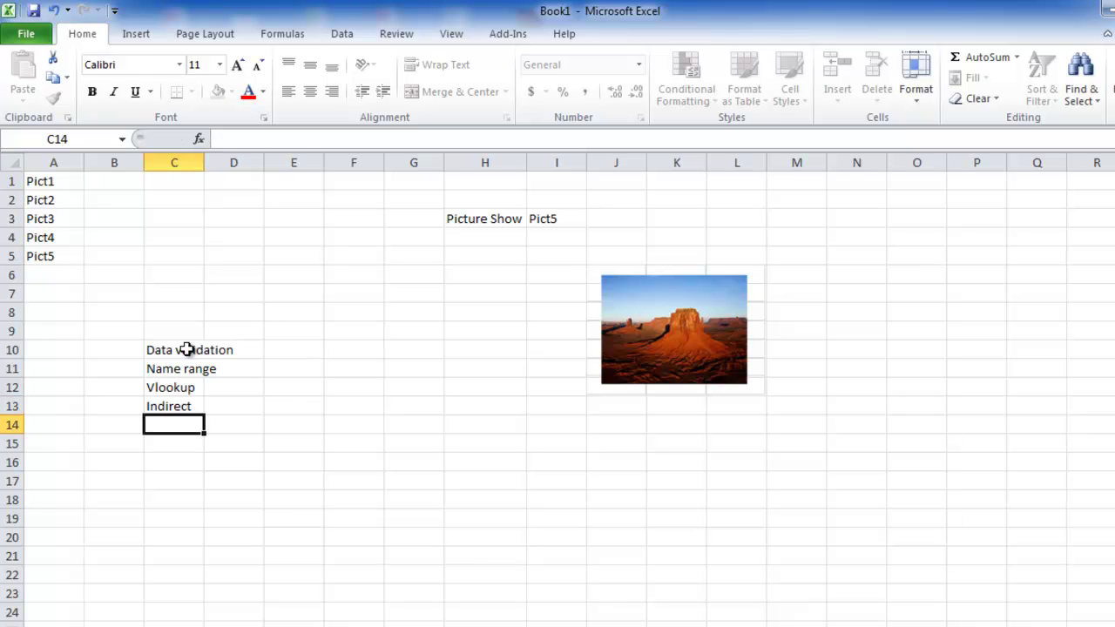
pyautogui.moveTo(187, 349); pyautogui.dragTo(187, 404)
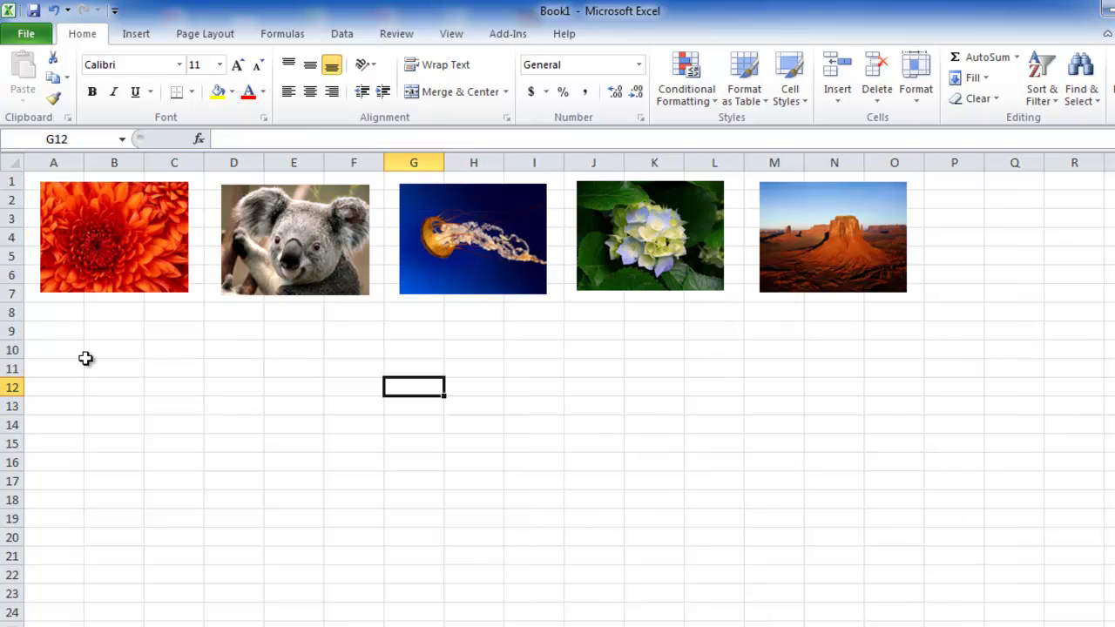
# - Show Sheet1's flower and koala pictures and A1:C7 named Pict1, then Sheet2's =PicShow picture
pyautogui.click(125, 273)
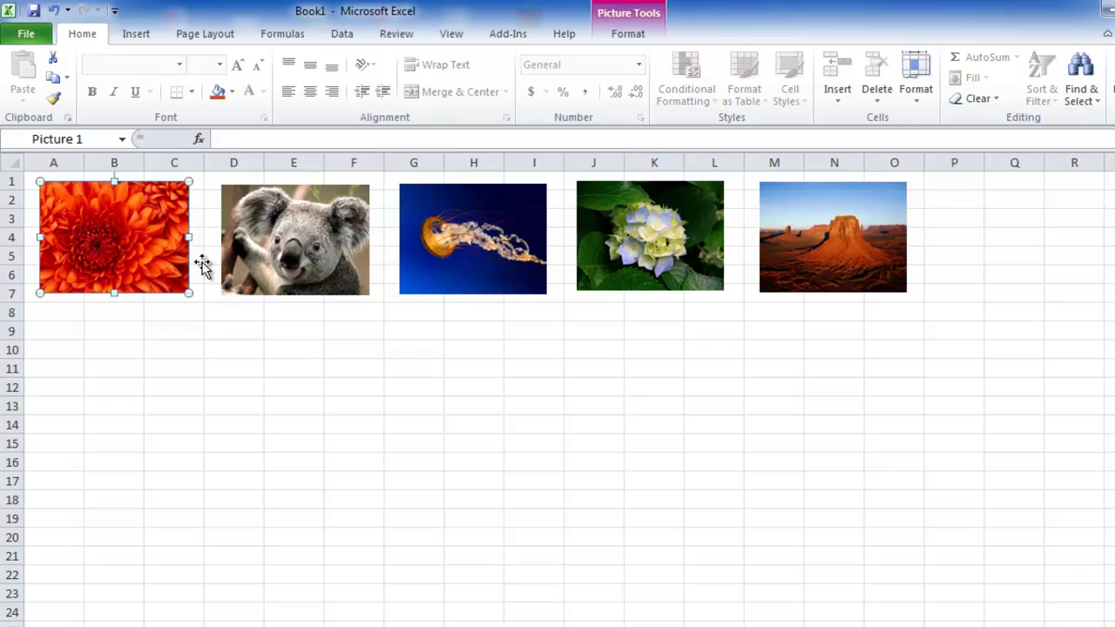
pyautogui.click(262, 263)
pyautogui.moveTo(27, 187); pyautogui.dragTo(165, 305)
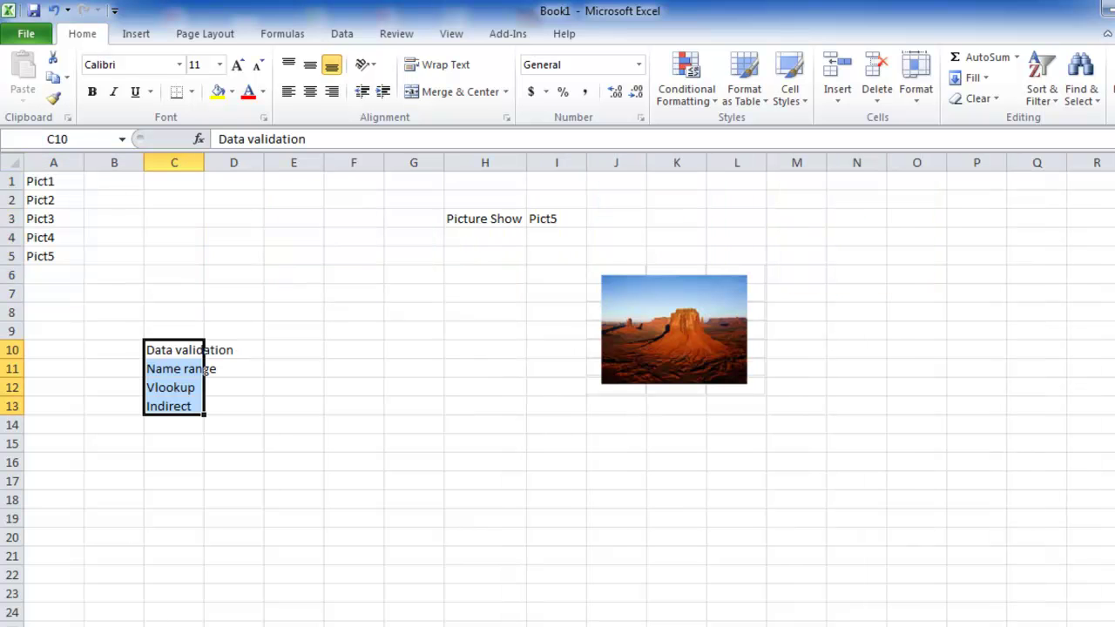
pyautogui.click(630, 290)
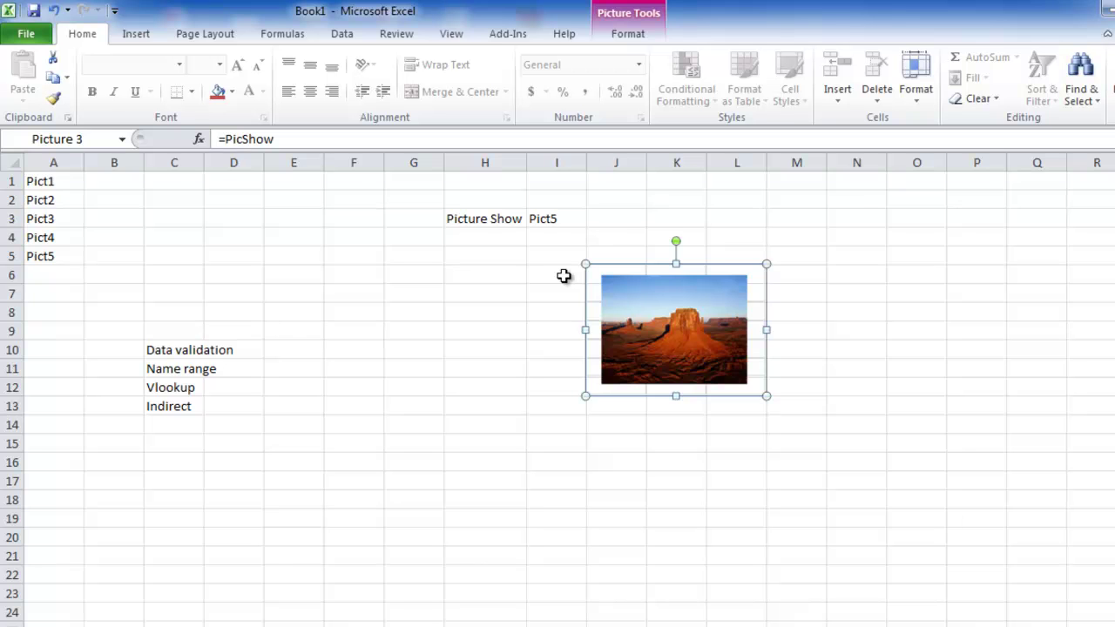
pyautogui.hotkey('ctrl', 'F3')
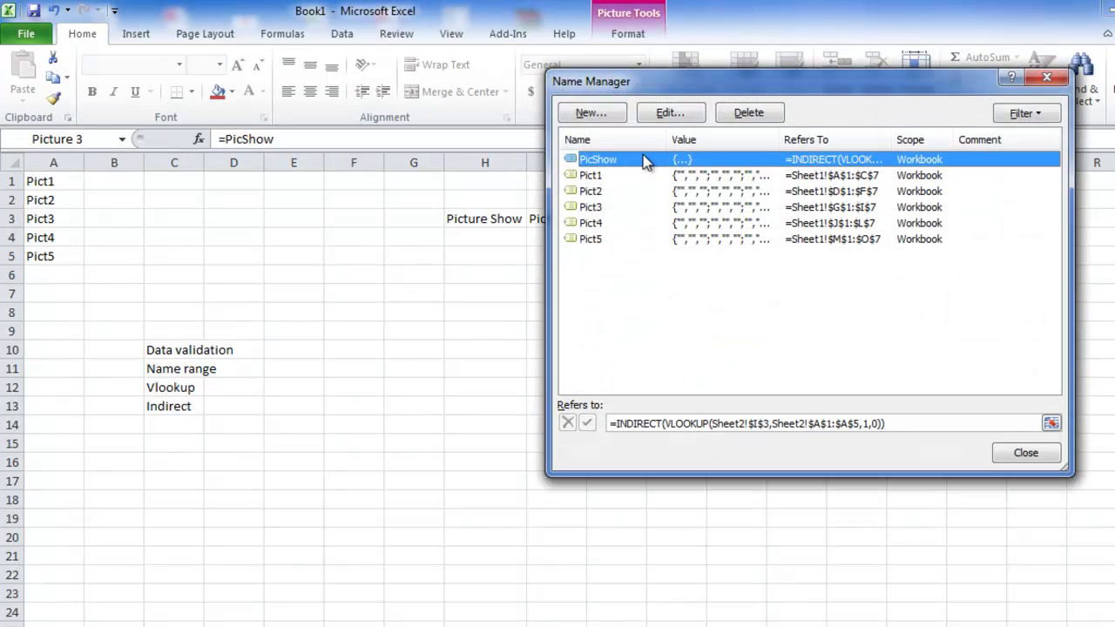
pyautogui.press('Escape')
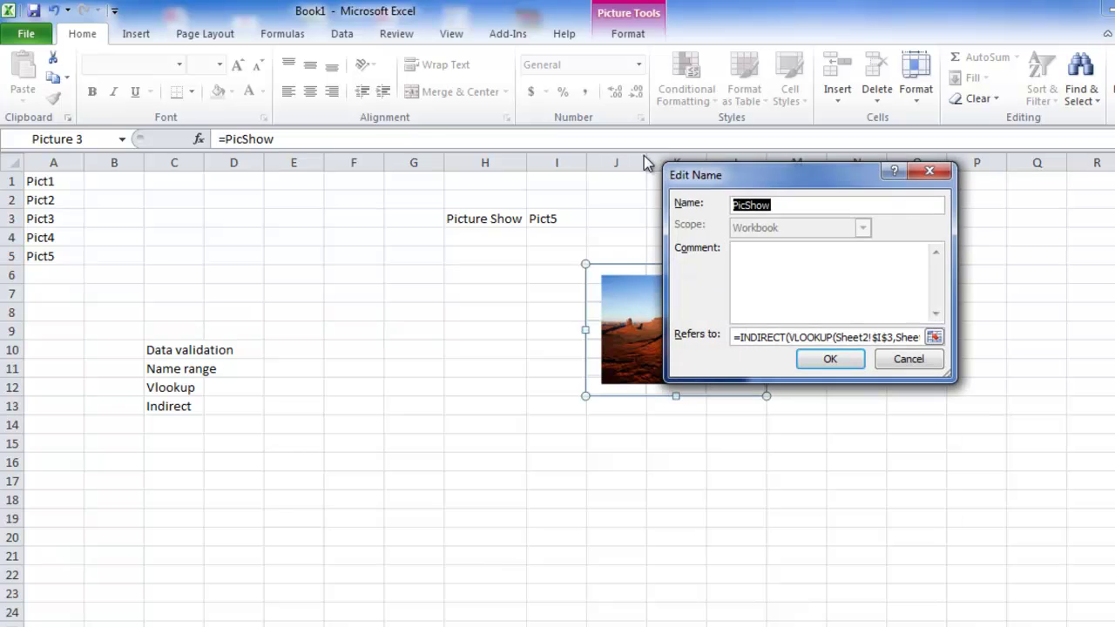
pyautogui.moveTo(790, 336); pyautogui.dragTo(965, 337)
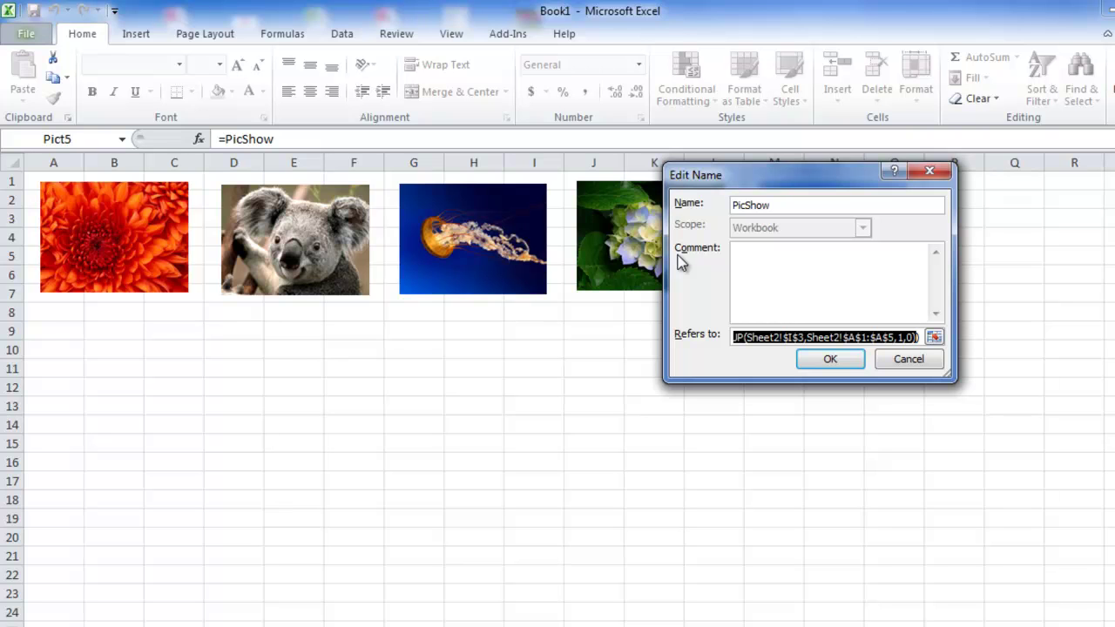
pyautogui.moveTo(767, 337); pyautogui.dragTo(693, 335)
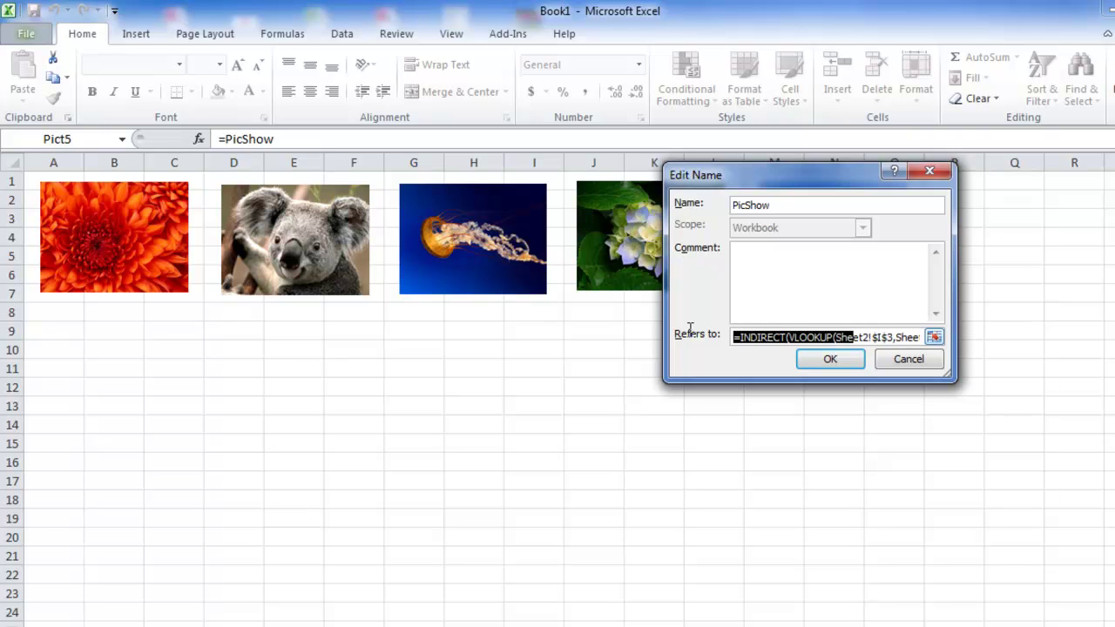
pyautogui.click(787, 338)
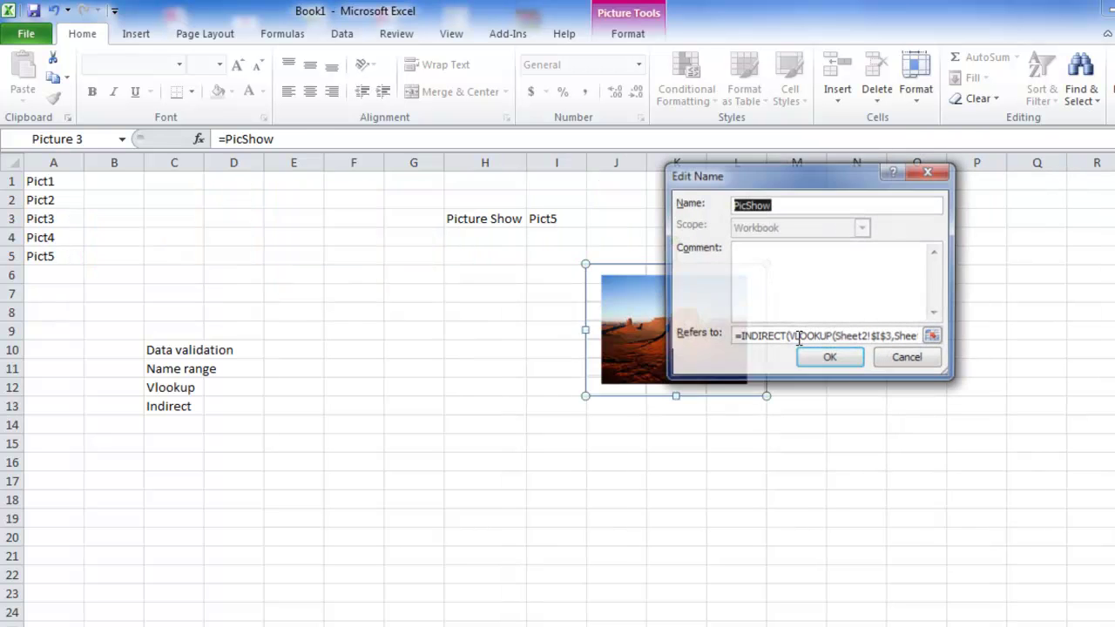
pyautogui.click(921, 359)
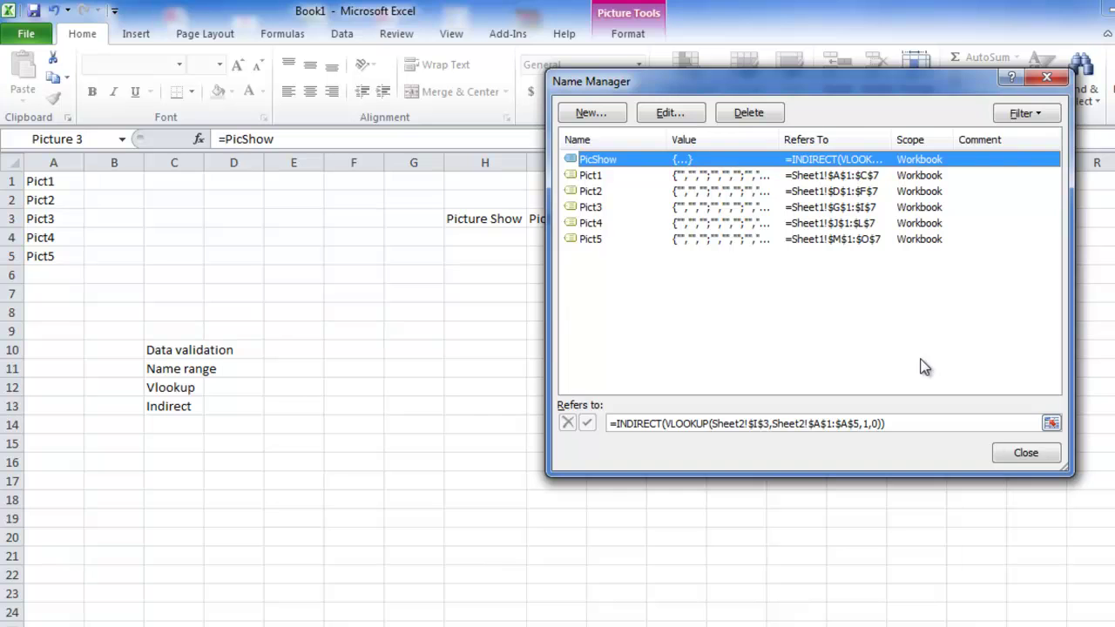
pyautogui.click(1018, 451)
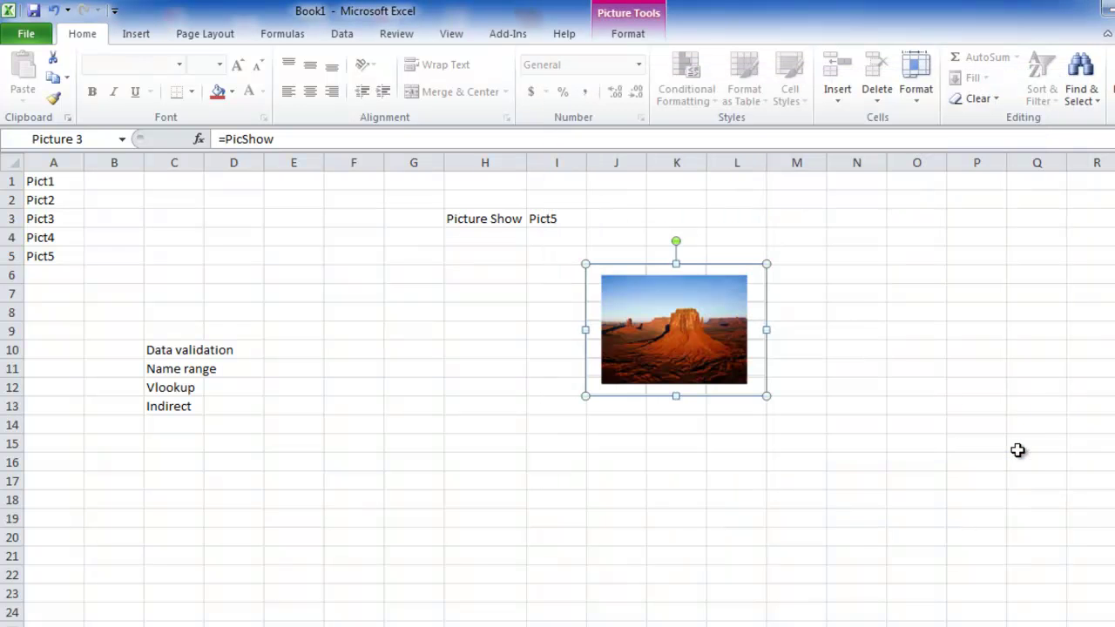
# - Enter the contact e-mail in N7, the phone number in N8 and a second e-mail in N9
pyautogui.click(836, 292)
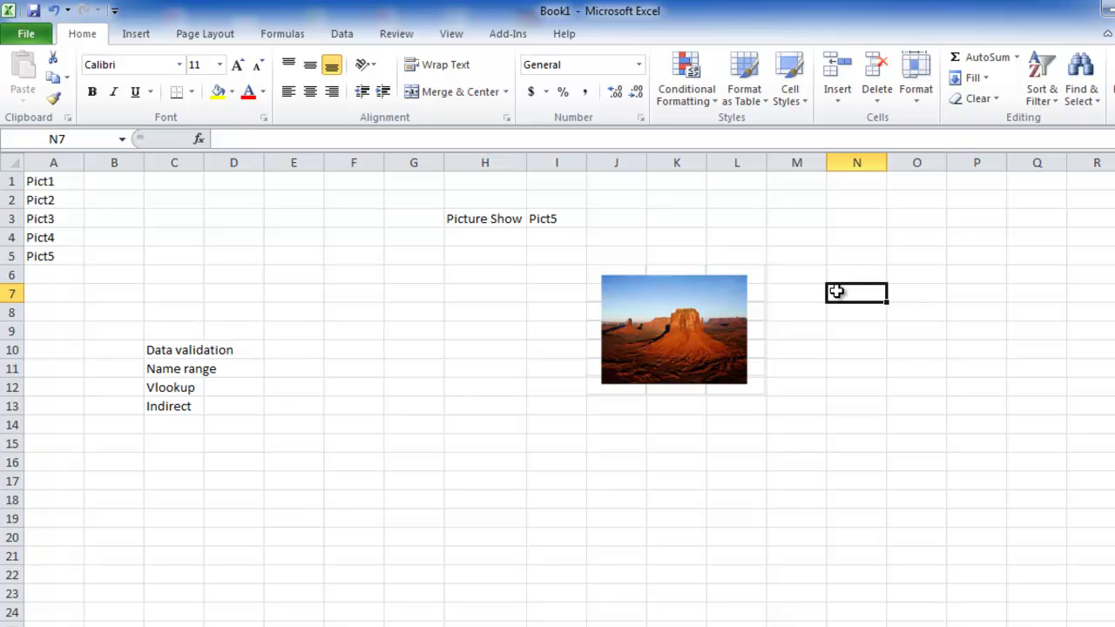
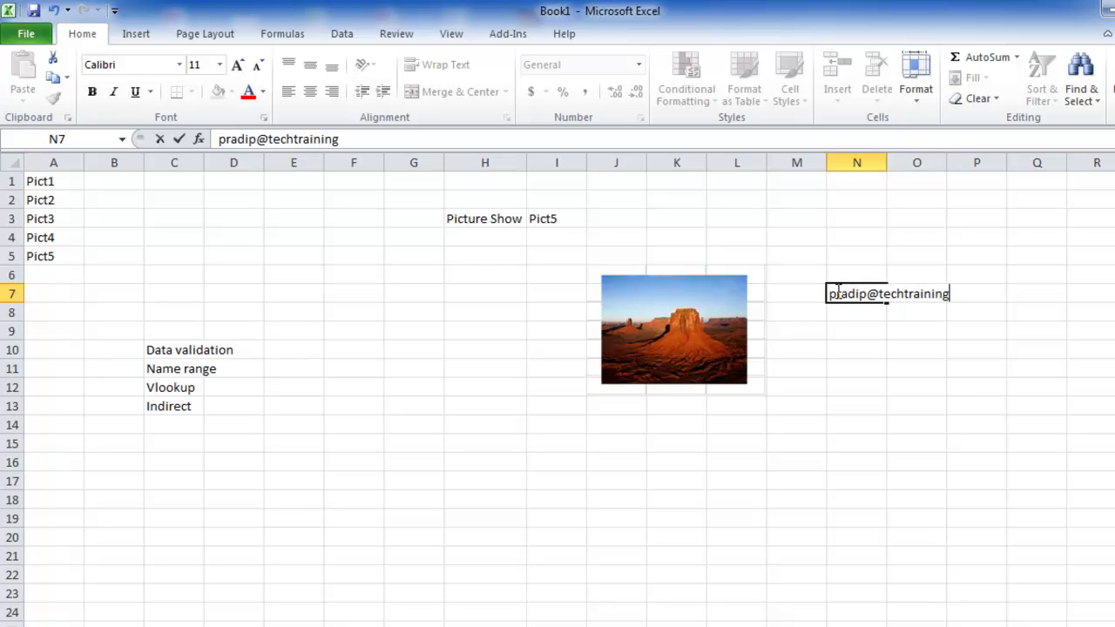
pyautogui.press('Return')
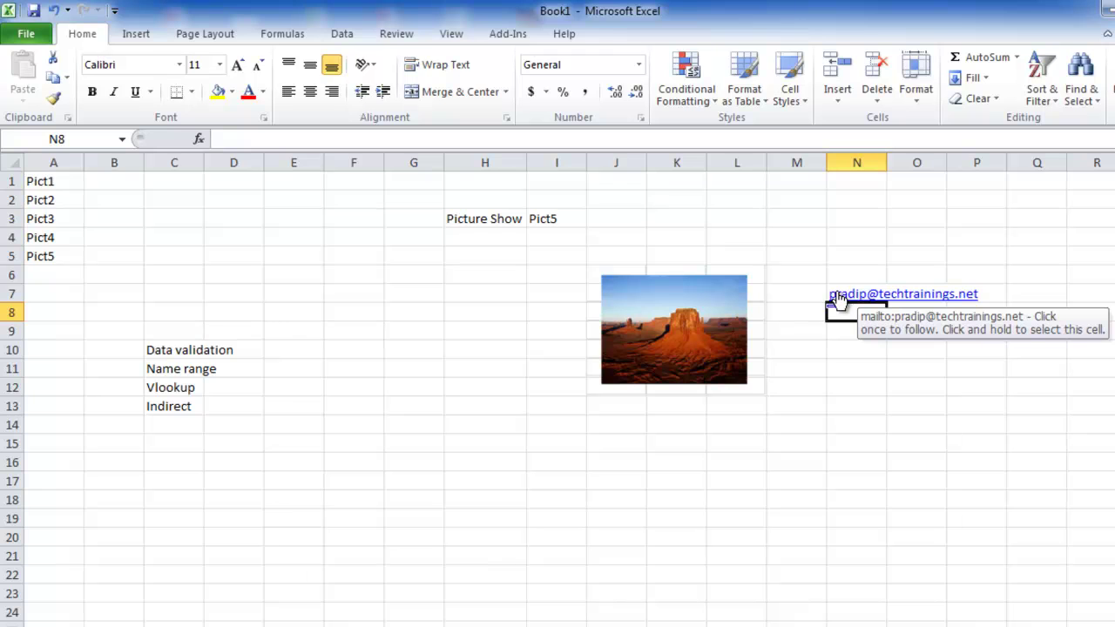
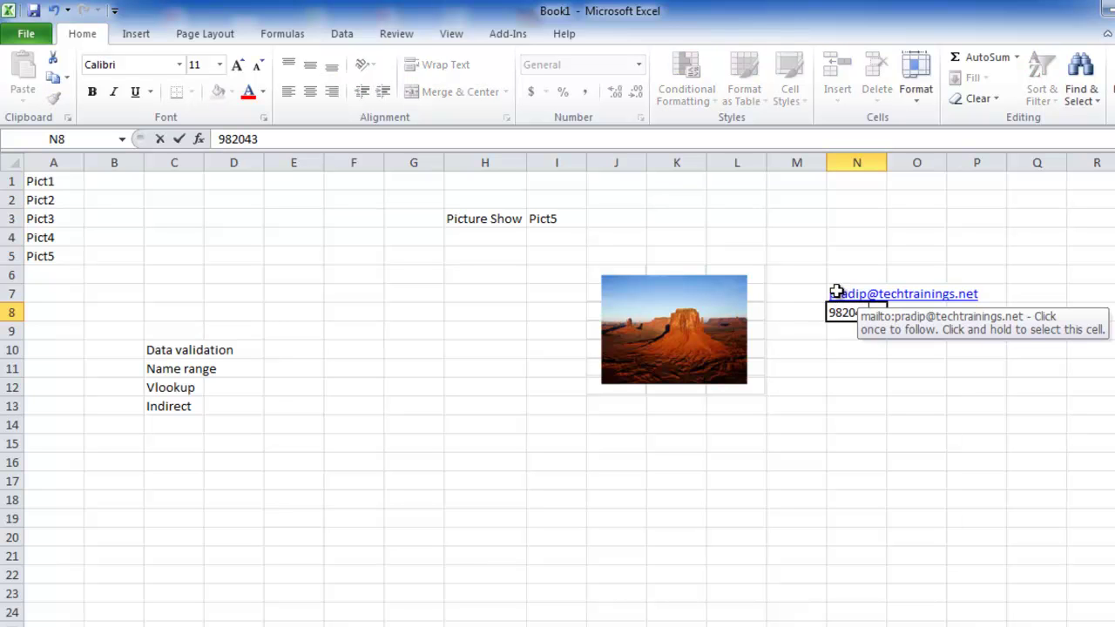
pyautogui.press('Return')
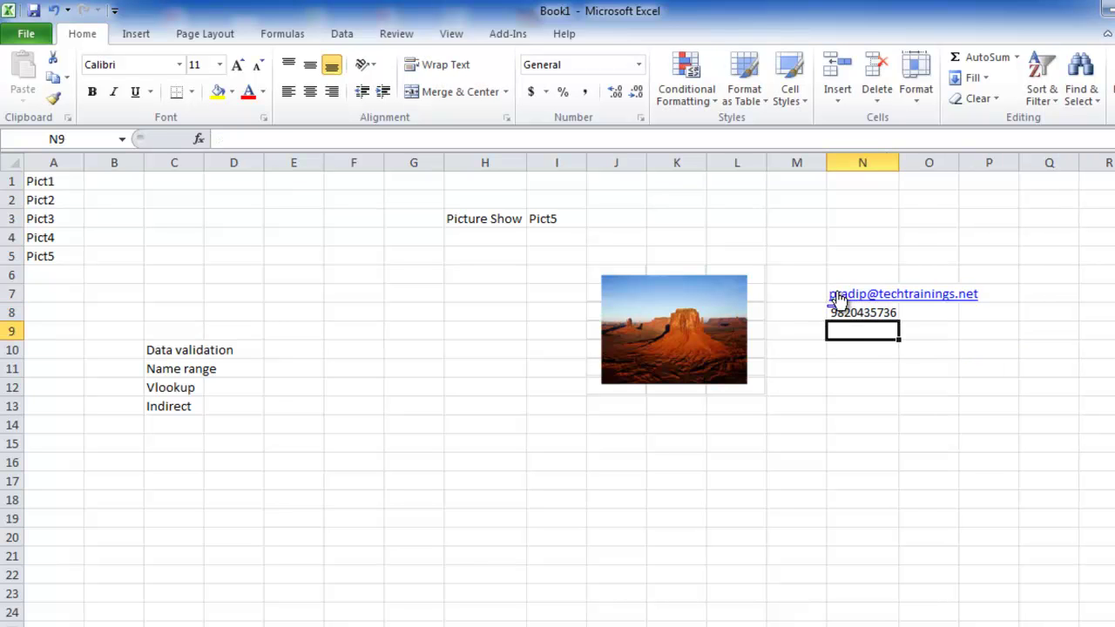
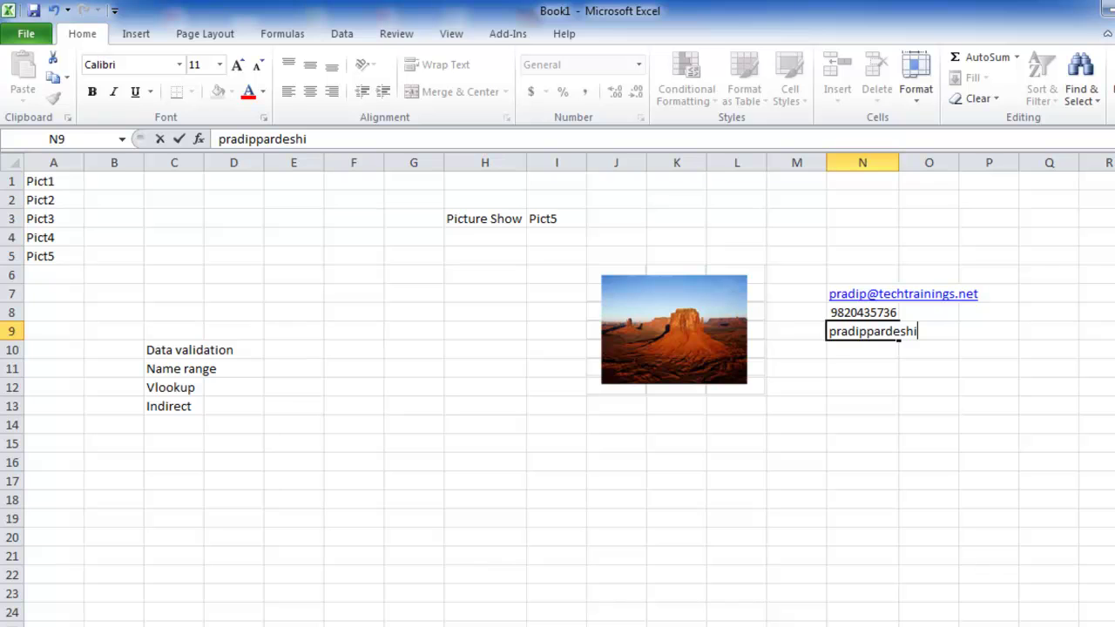
pyautogui.press('Return')
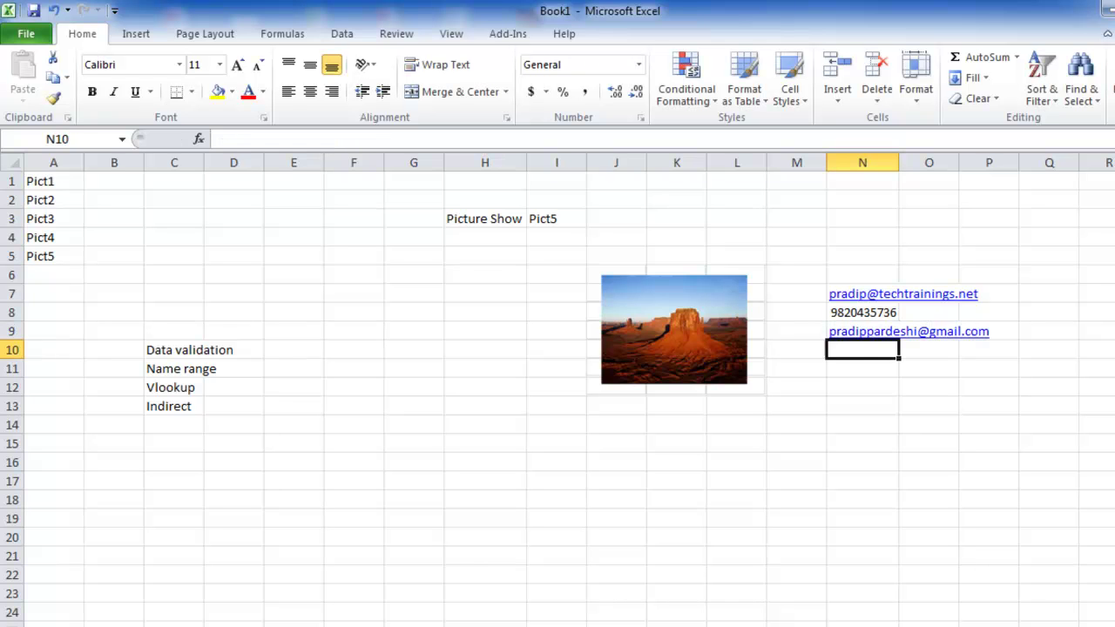